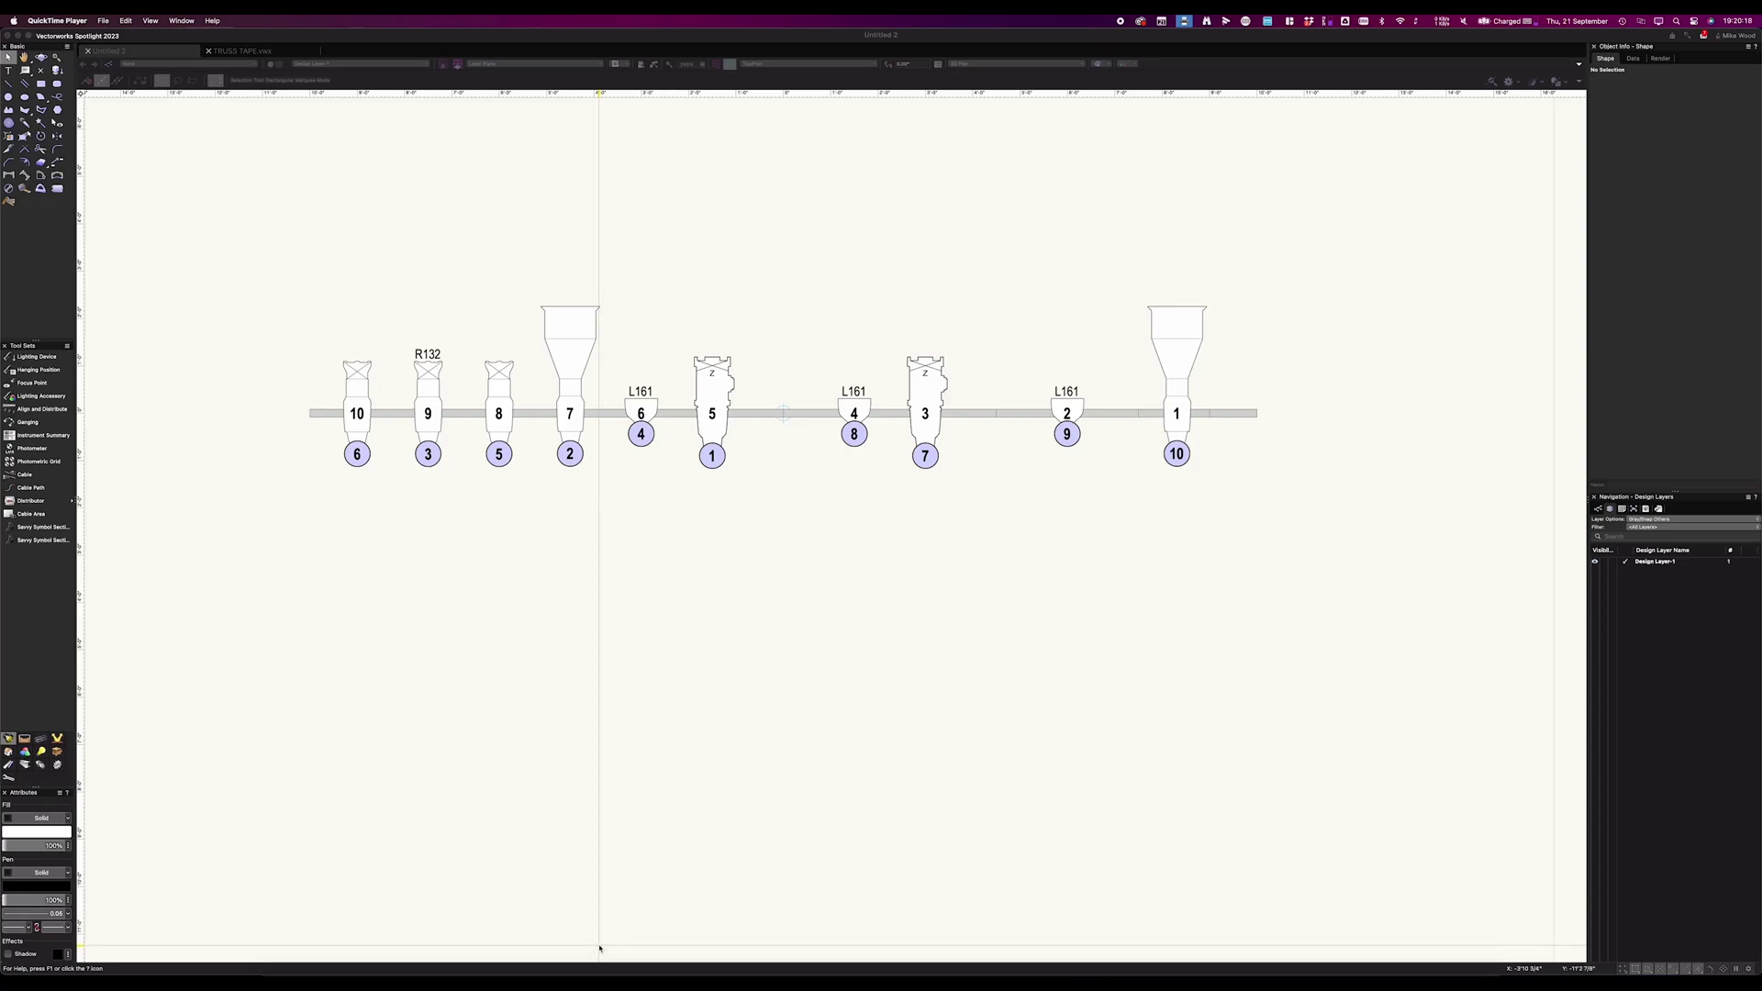
# - Inspect the properties of lighting device 10 on the pipe in the Untitled 2 drawing
pyautogui.click(751, 524)
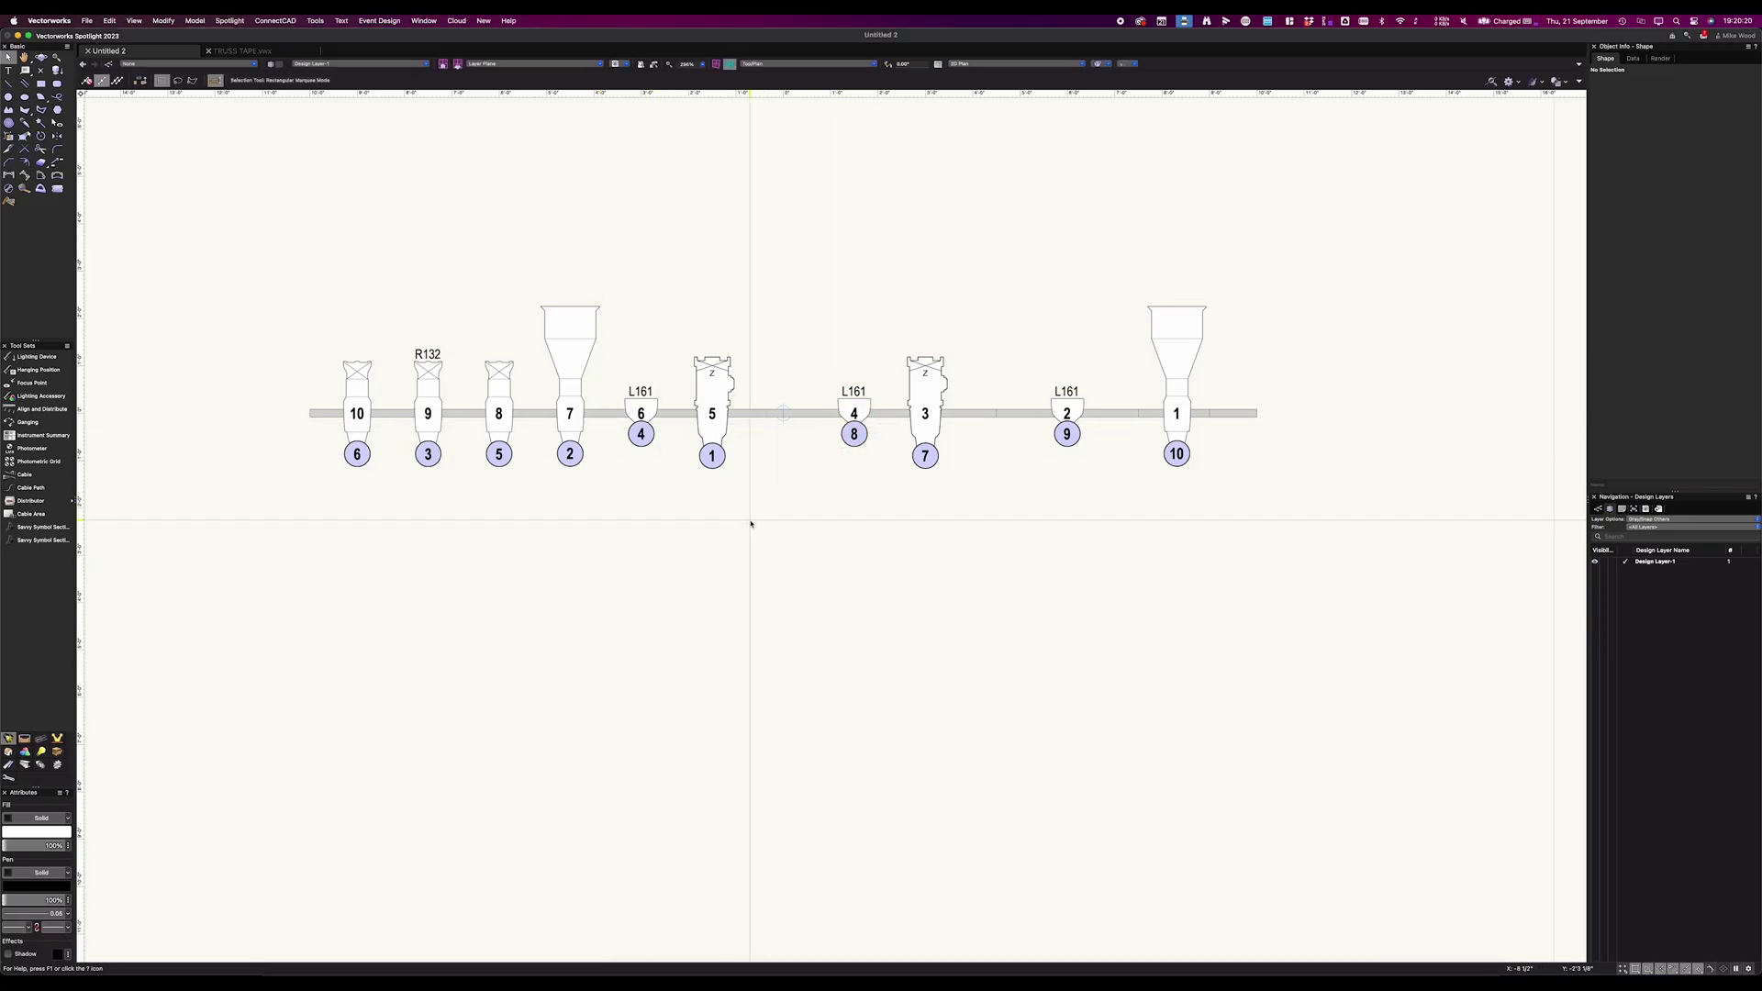
pyautogui.click(357, 408)
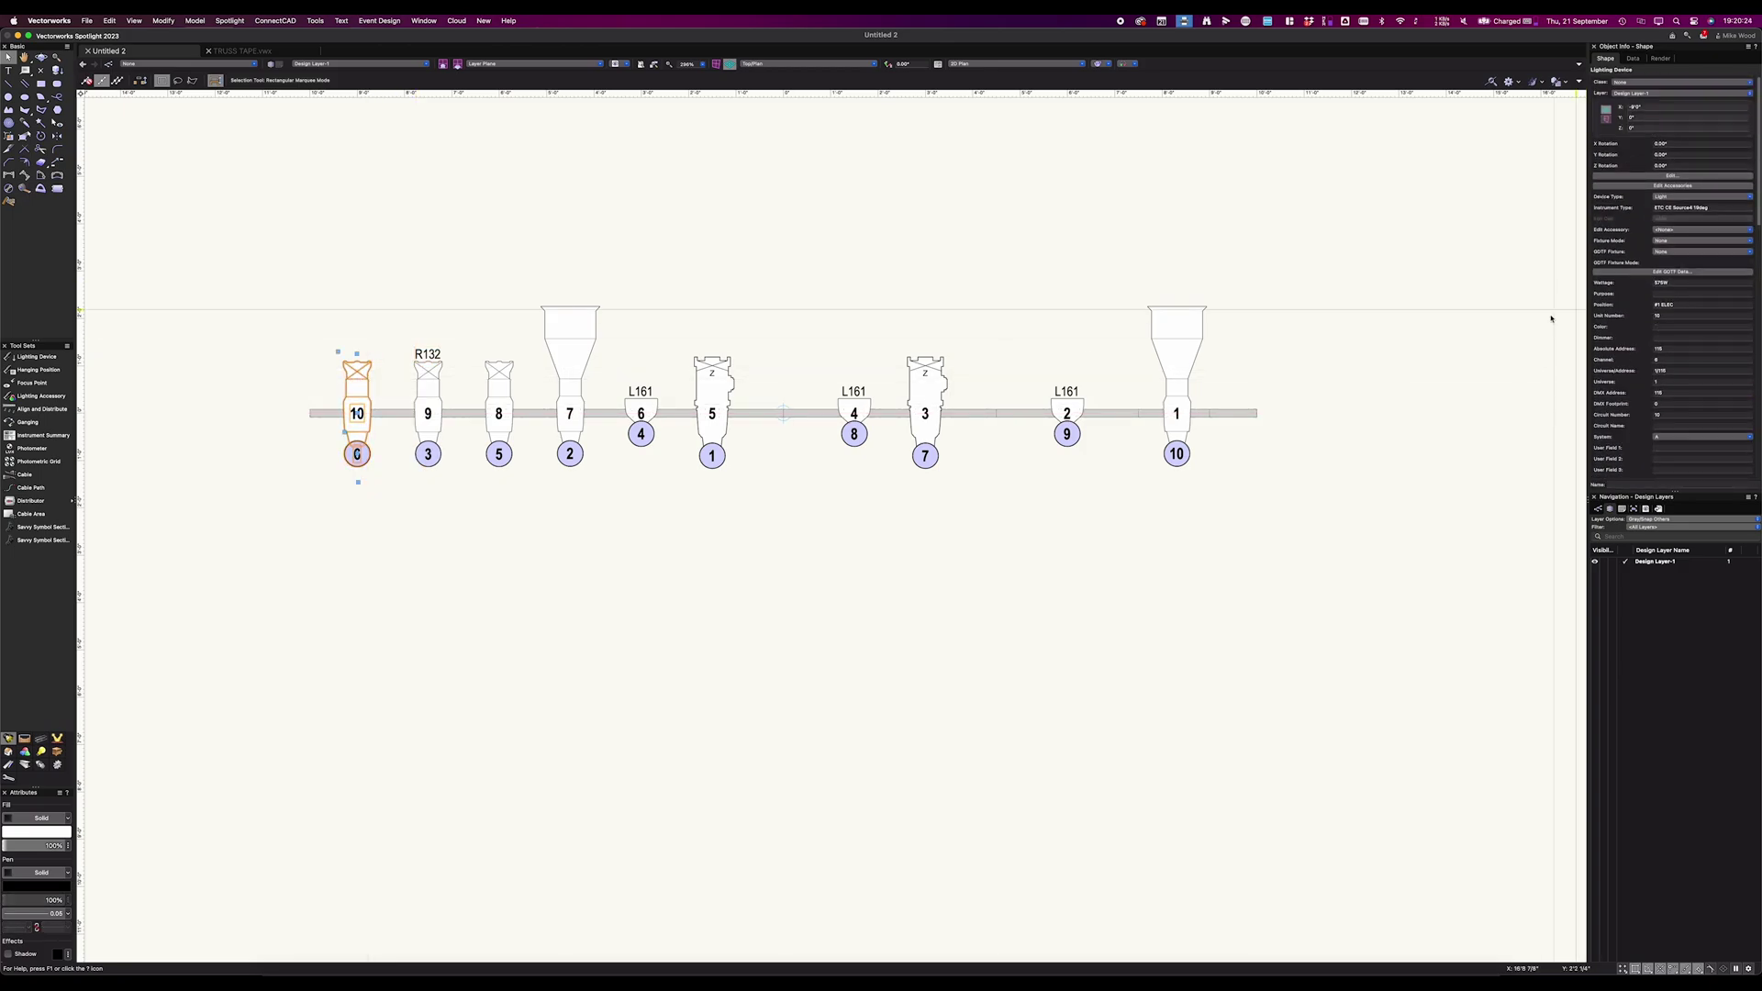
pyautogui.click(677, 523)
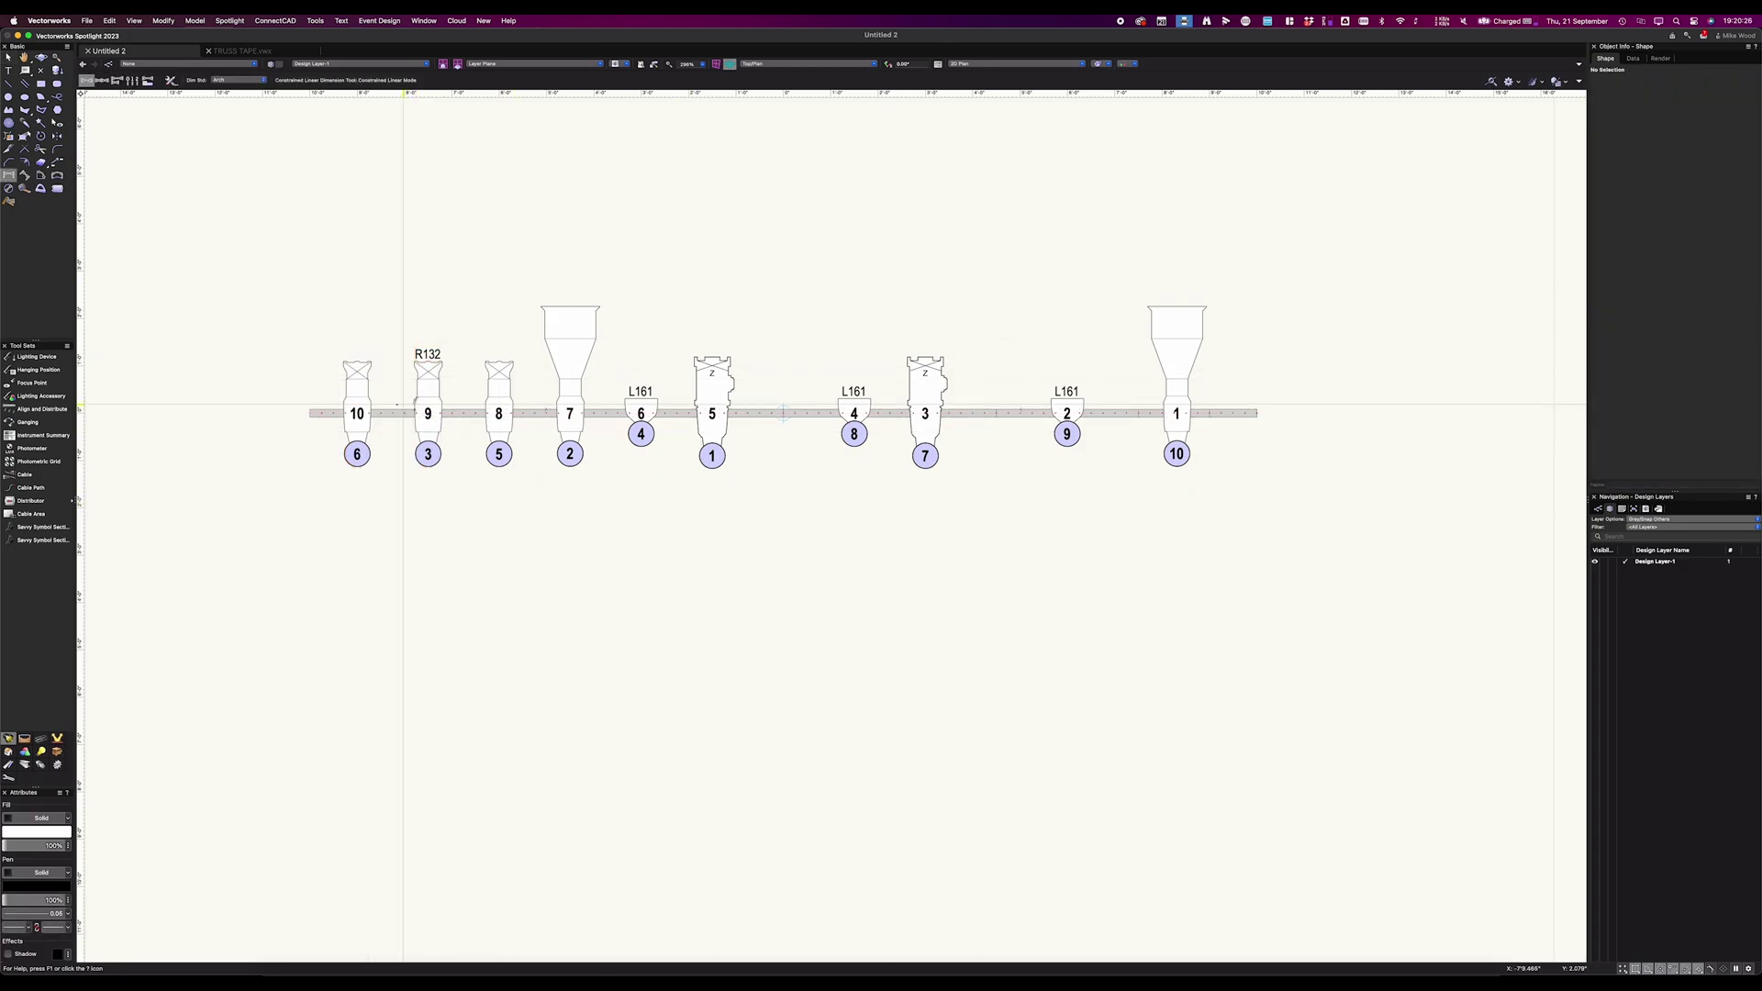
# - Place a linear dimension below the fixtures spanning the pipe's full length, and delete that dimension
pyautogui.press('d')
pyautogui.click(310, 413)
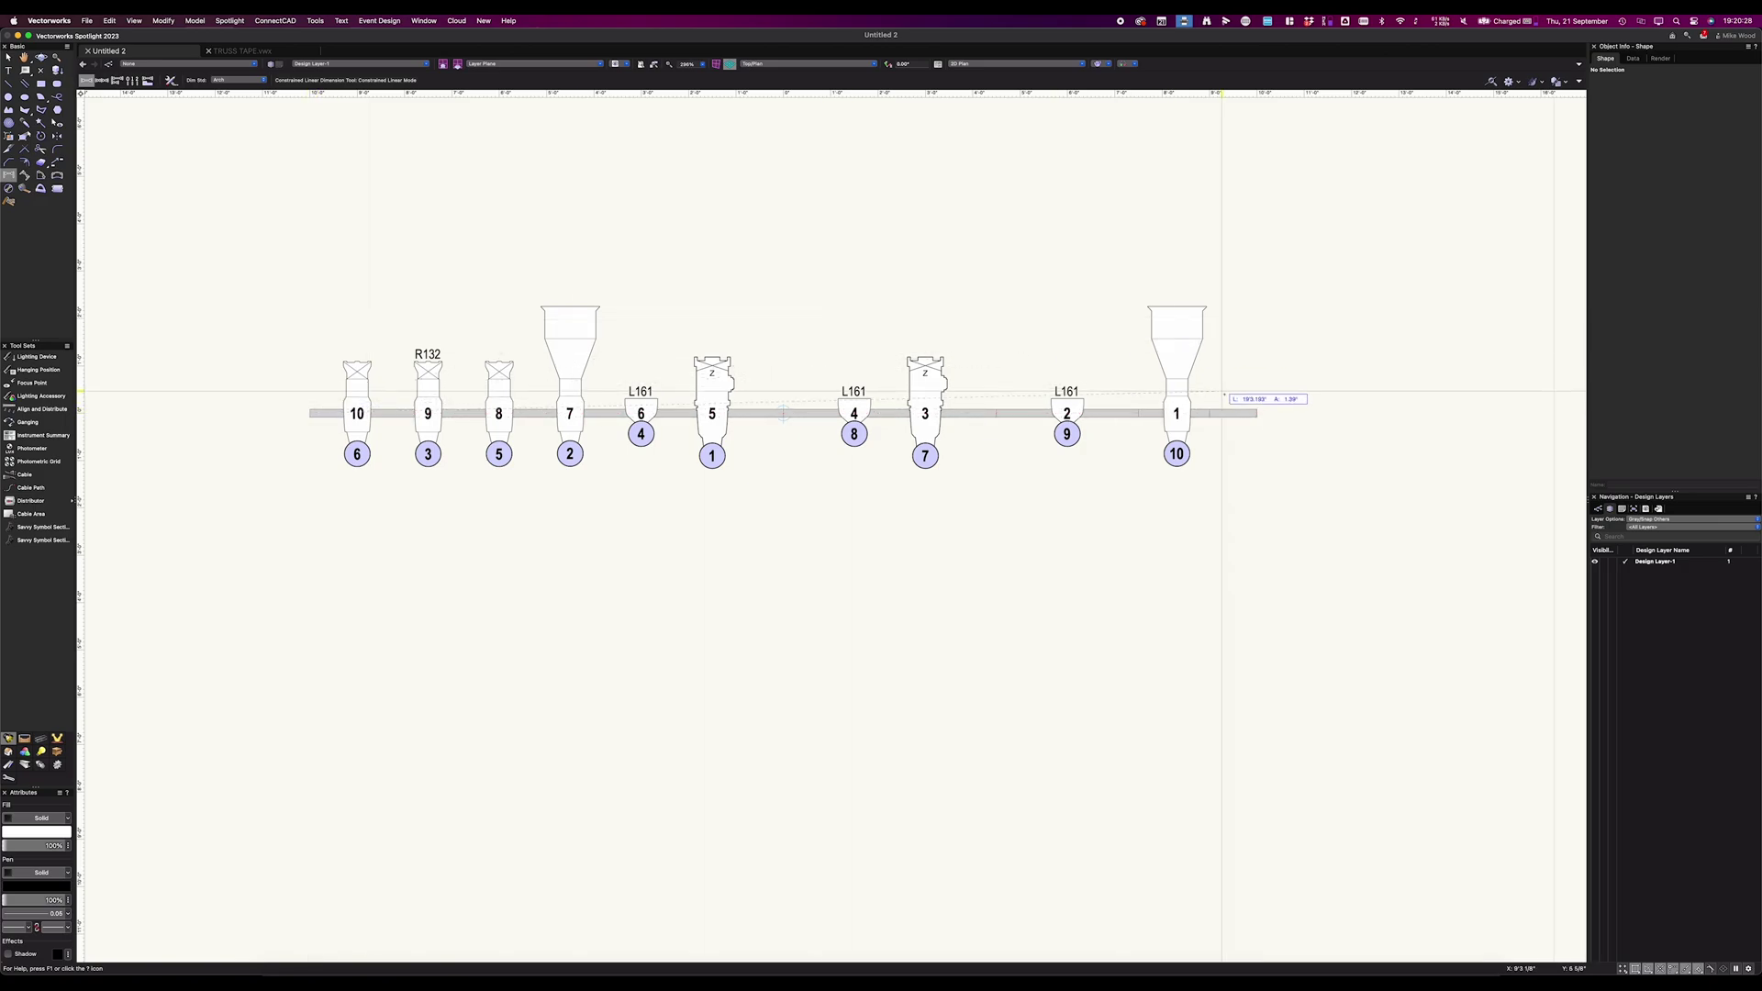
pyautogui.click(1256, 413)
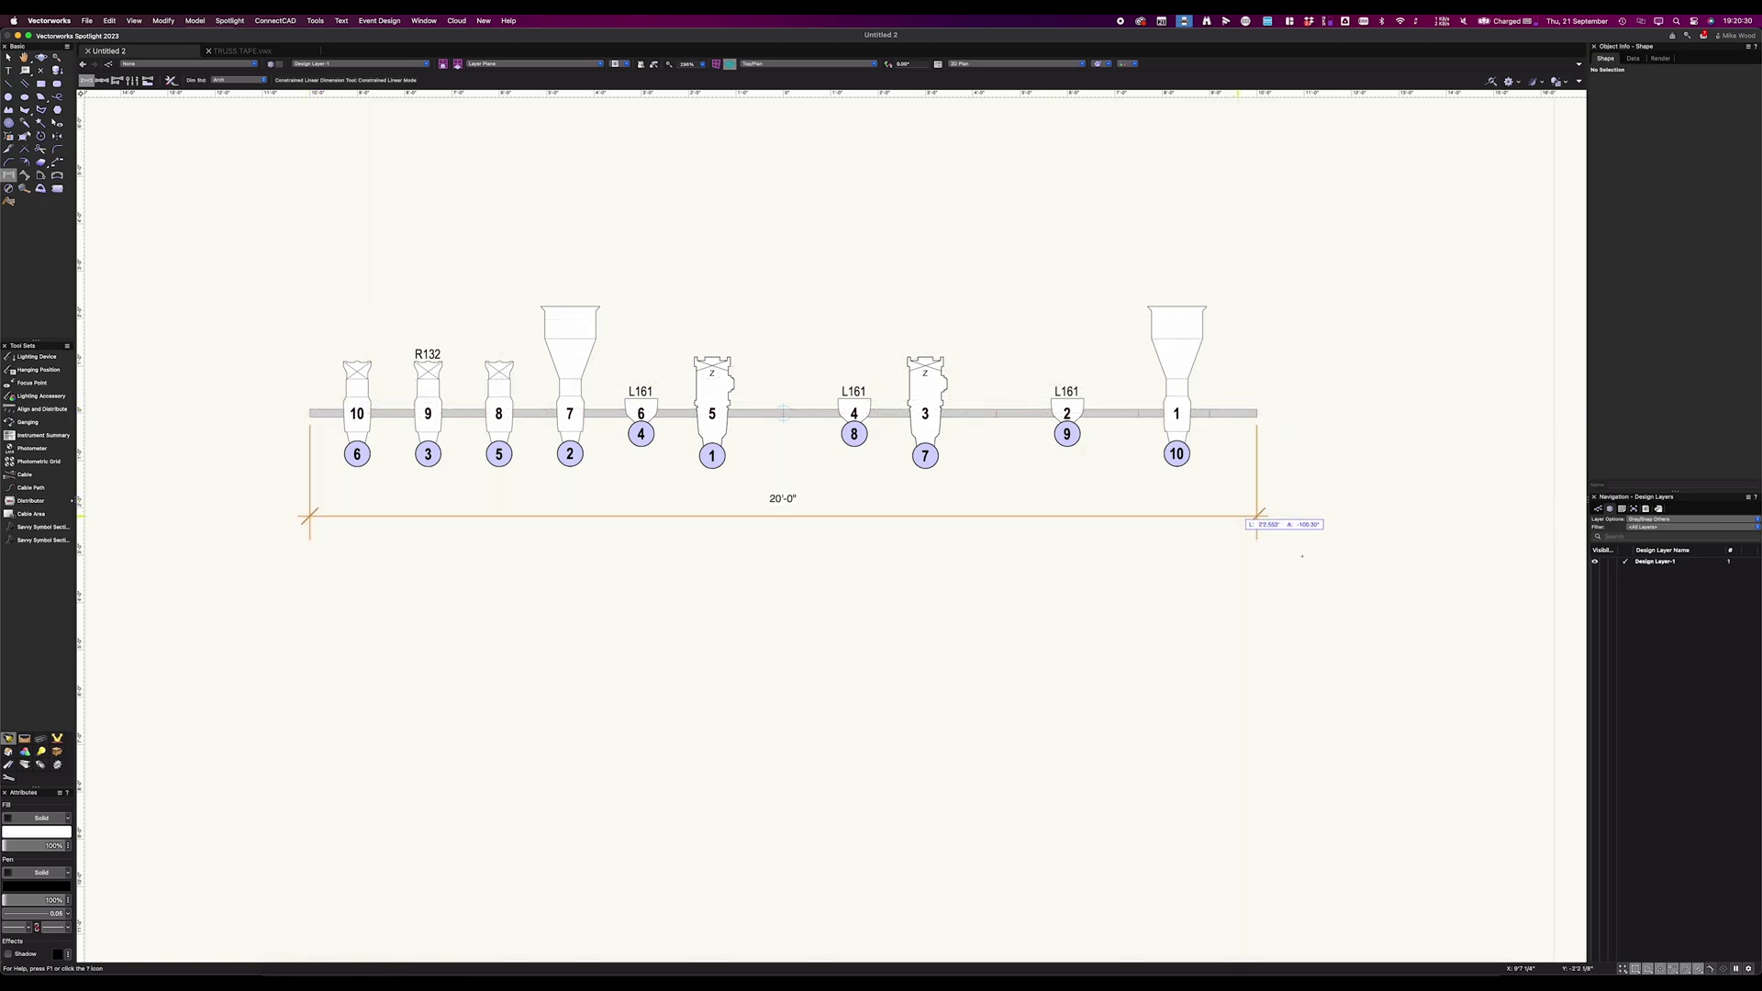
pyautogui.click(1245, 516)
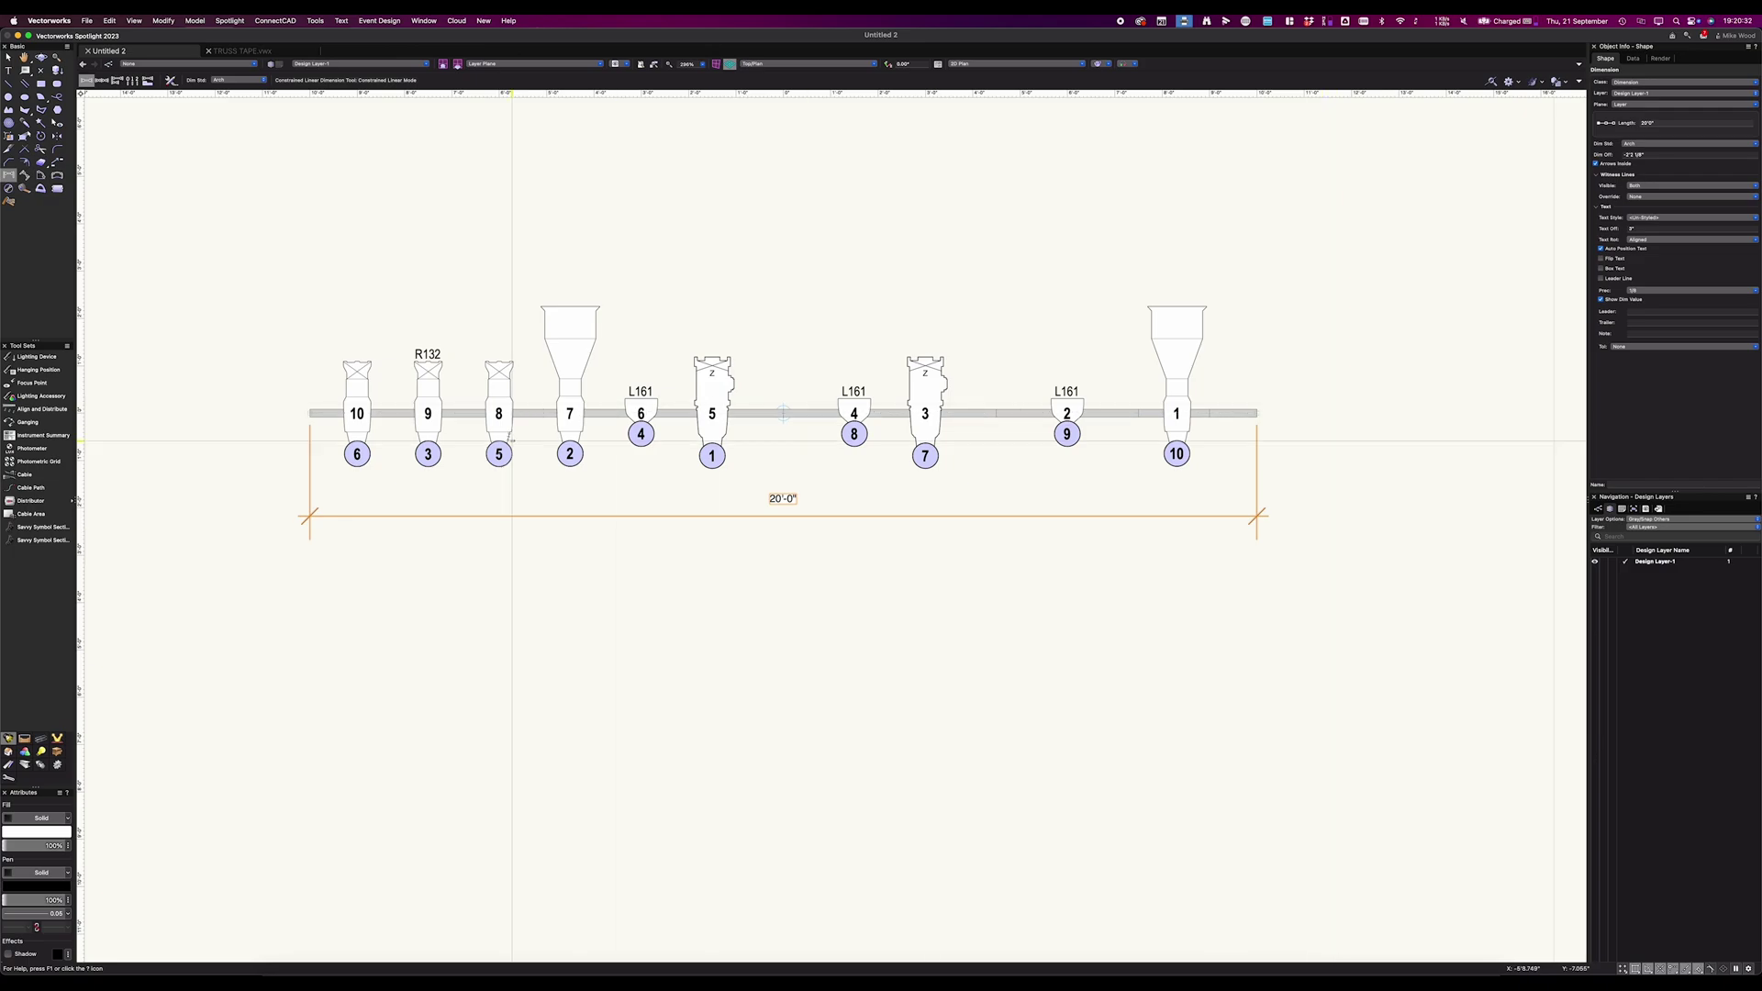
pyautogui.press('Delete')
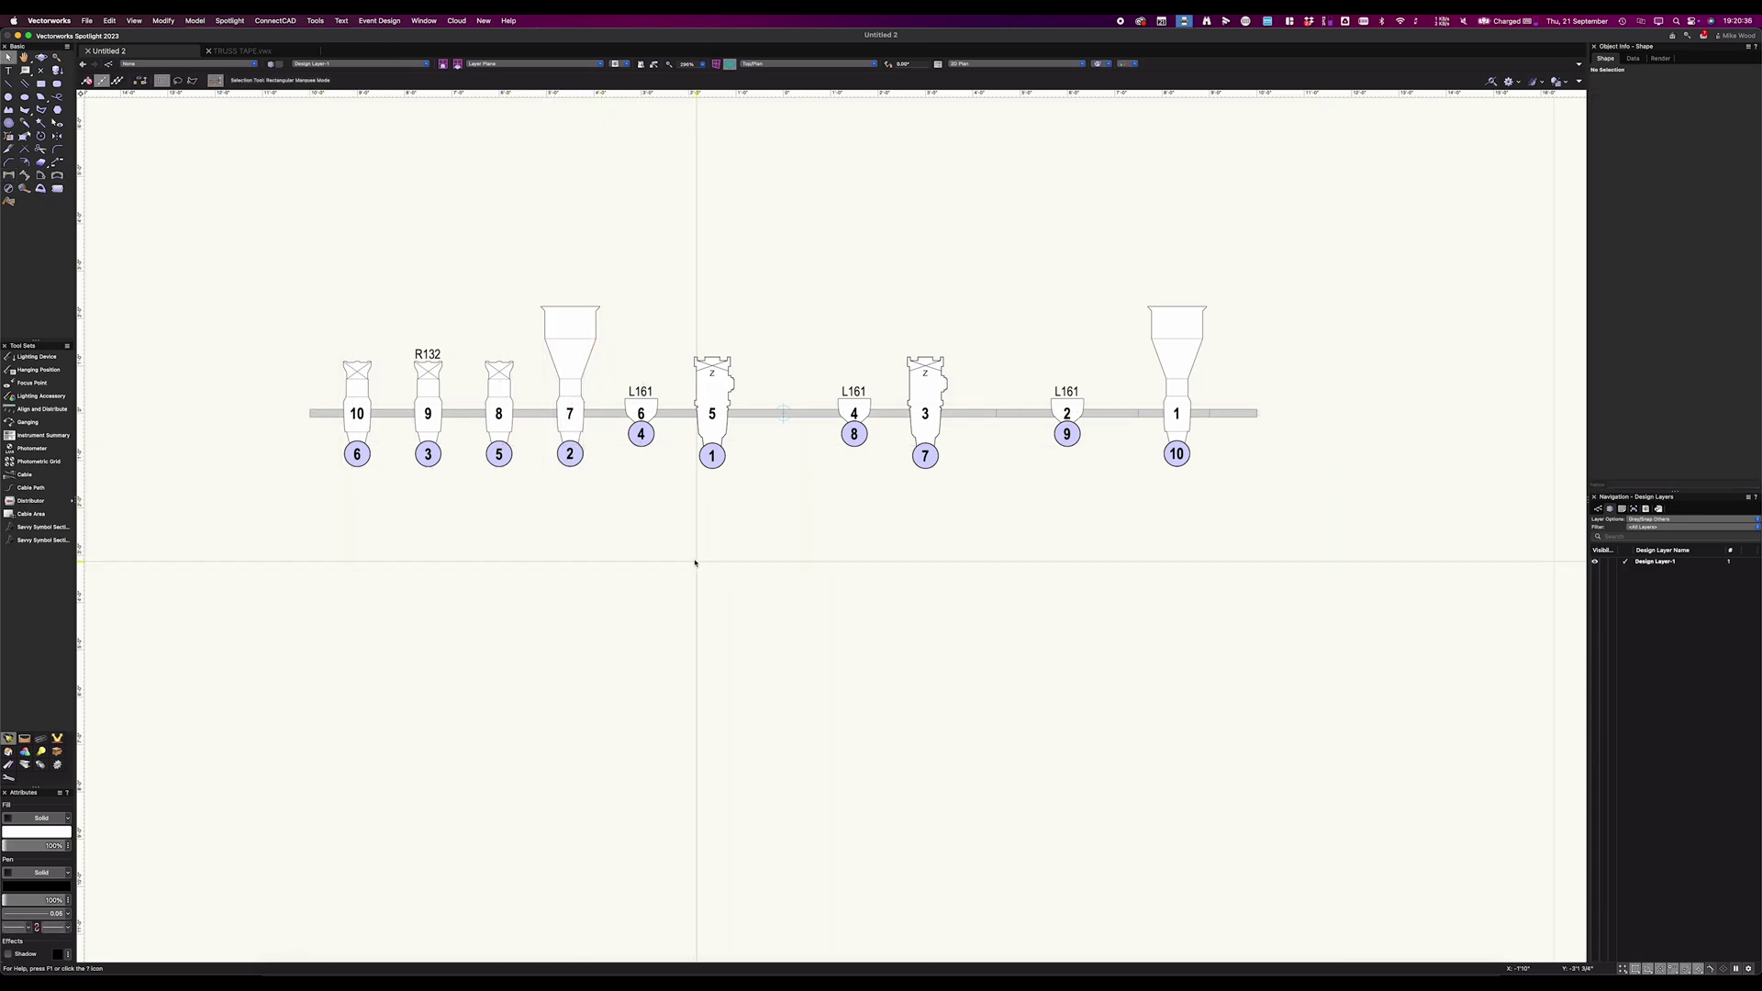
# - Switch to the TRUSS TAPE.vwx drawing and set the layer options to Show/Snap/Modify Others
pyautogui.click(266, 53)
pyautogui.scroll(5, 657, 480)
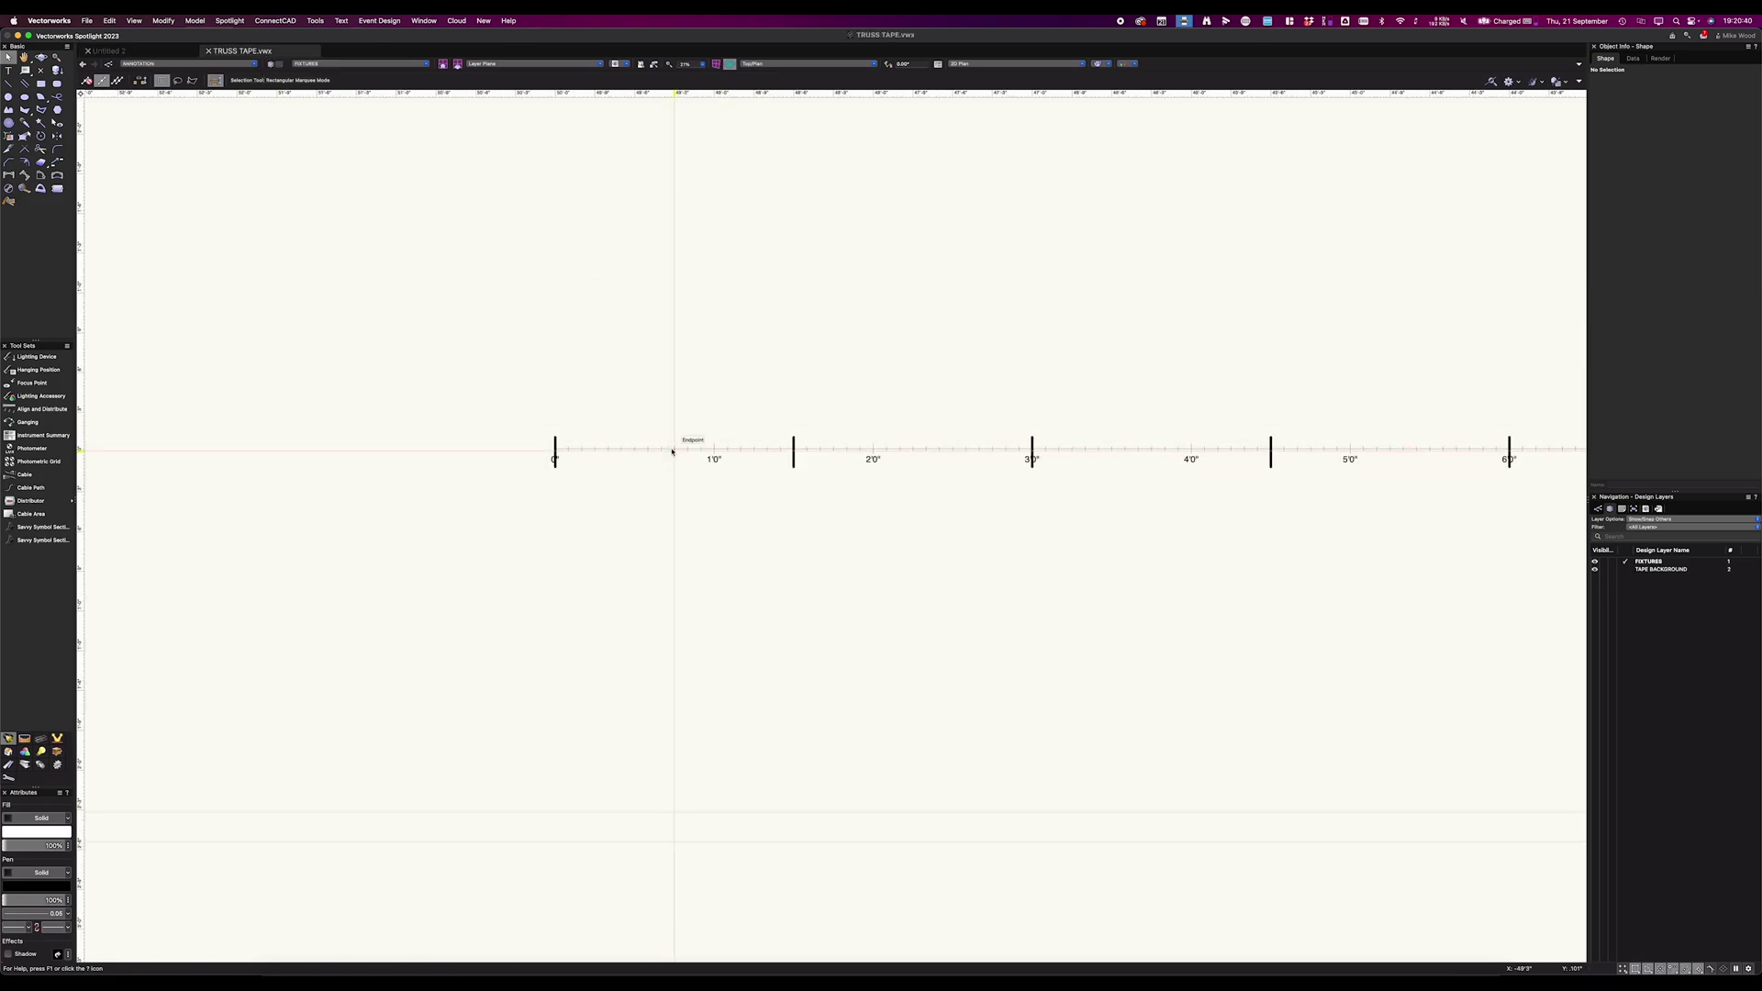
pyautogui.rightClick(693, 505)
pyautogui.rightClick(773, 623)
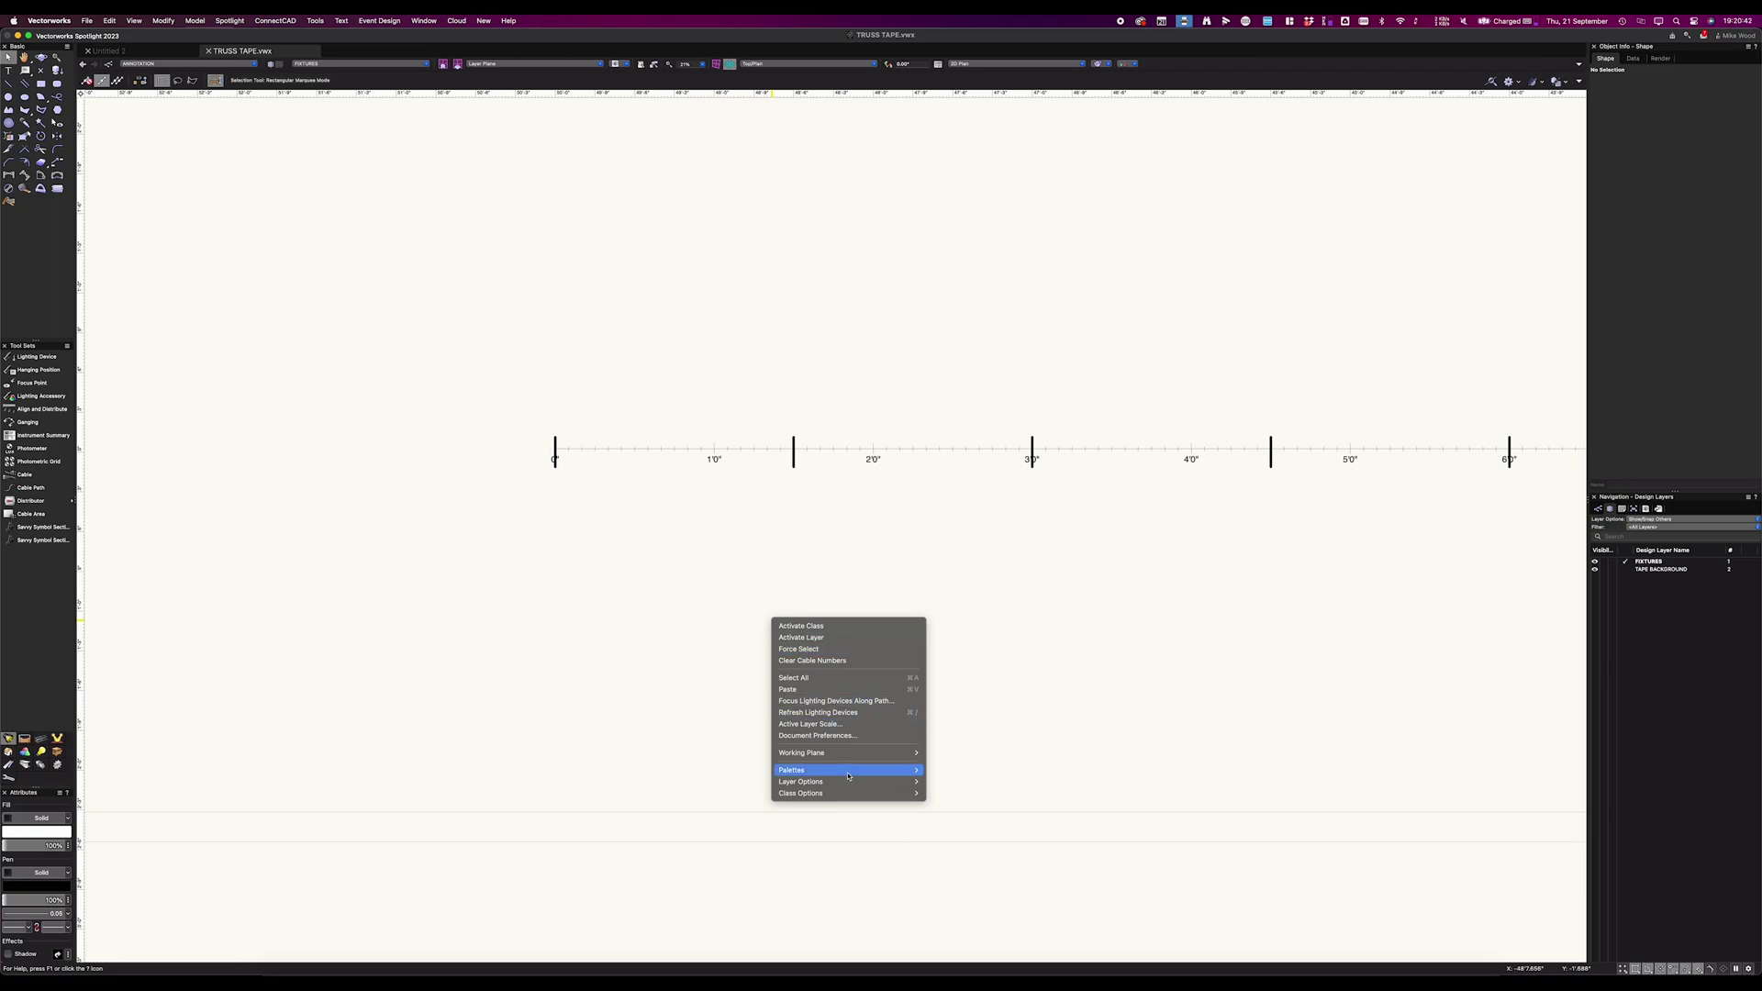
pyautogui.moveTo(863, 782)
pyautogui.click(959, 841)
# - Inspect the dimension tape and its separate heavy tick lines at 1'6", 3'0" and 4'6"
pyautogui.click(667, 447)
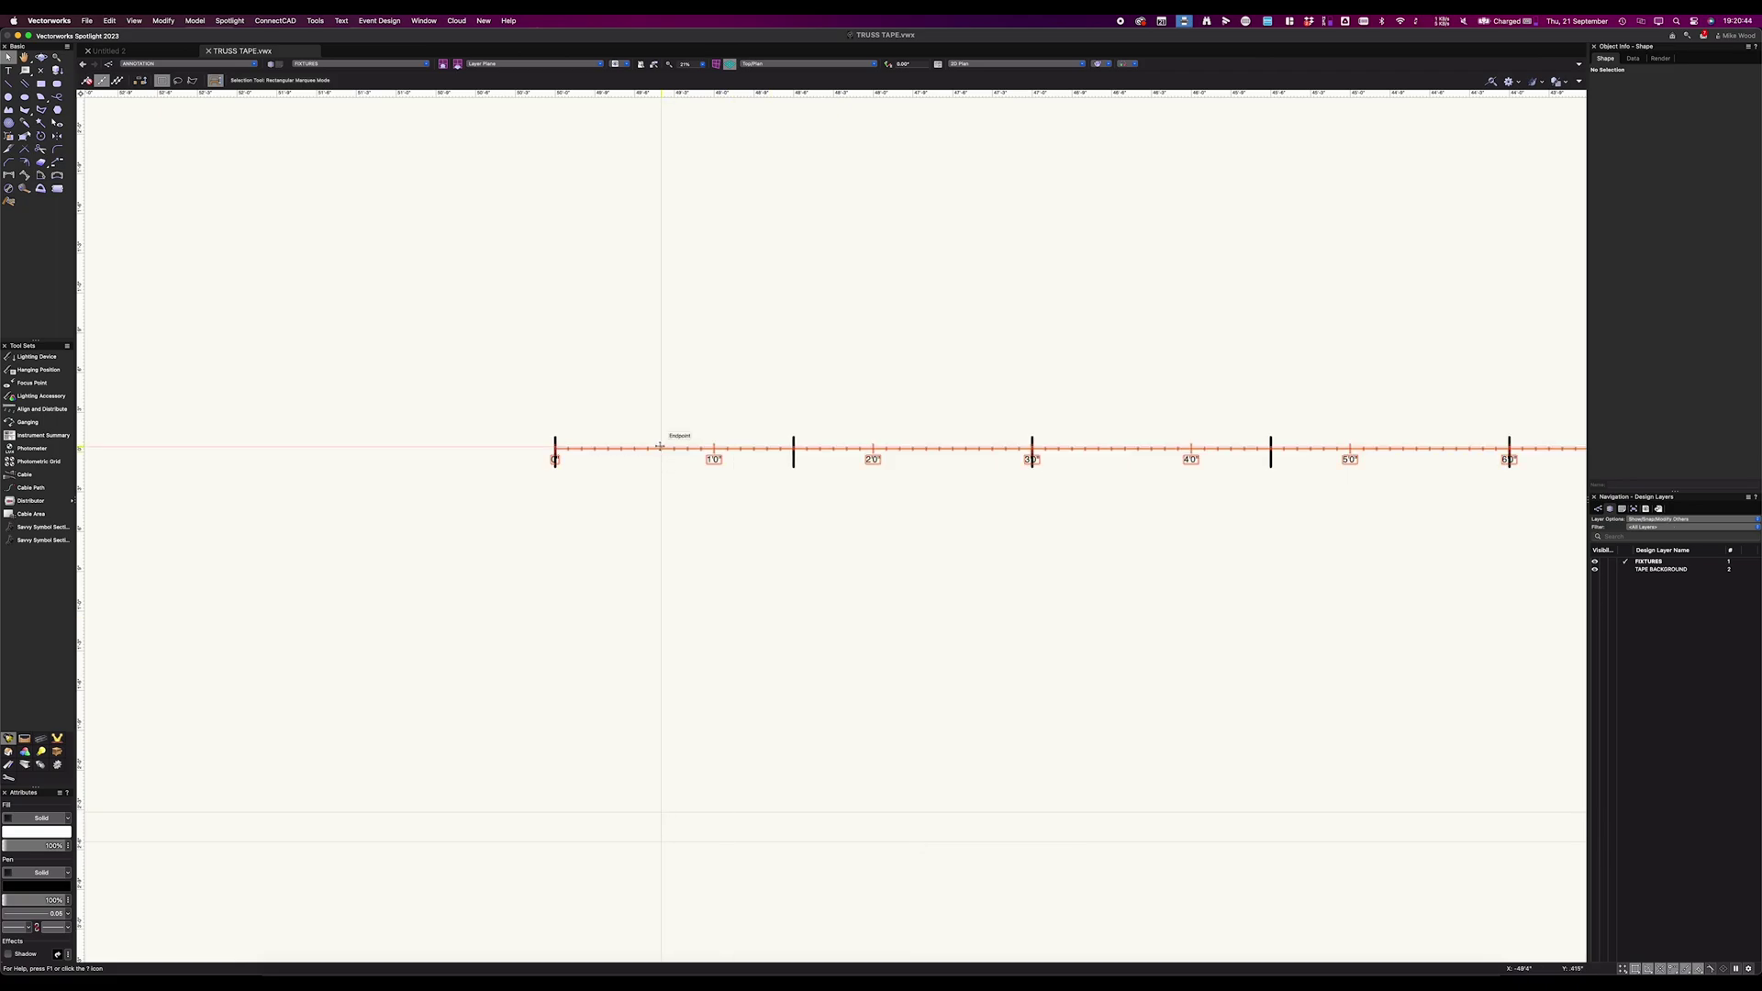
pyautogui.moveTo(870, 536); pyautogui.dragTo(752, 365)
pyautogui.moveTo(920, 349); pyautogui.dragTo(1087, 608)
pyautogui.moveTo(1202, 371); pyautogui.dragTo(1349, 592)
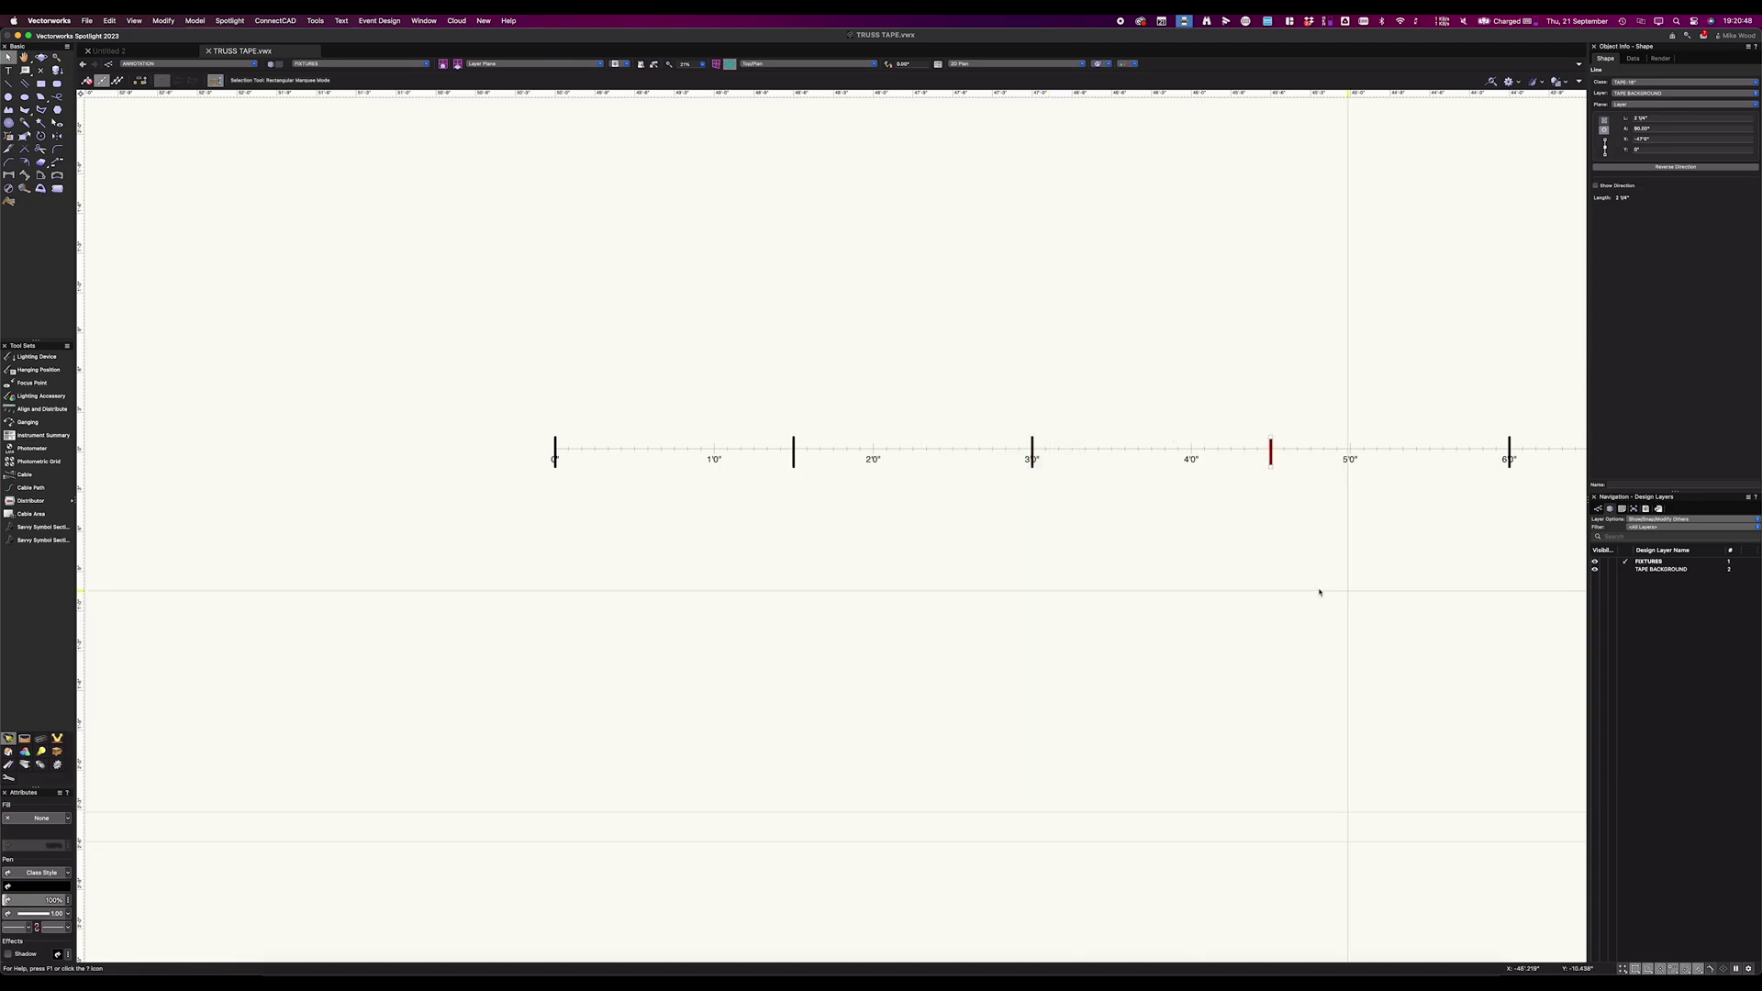
pyautogui.click(998, 636)
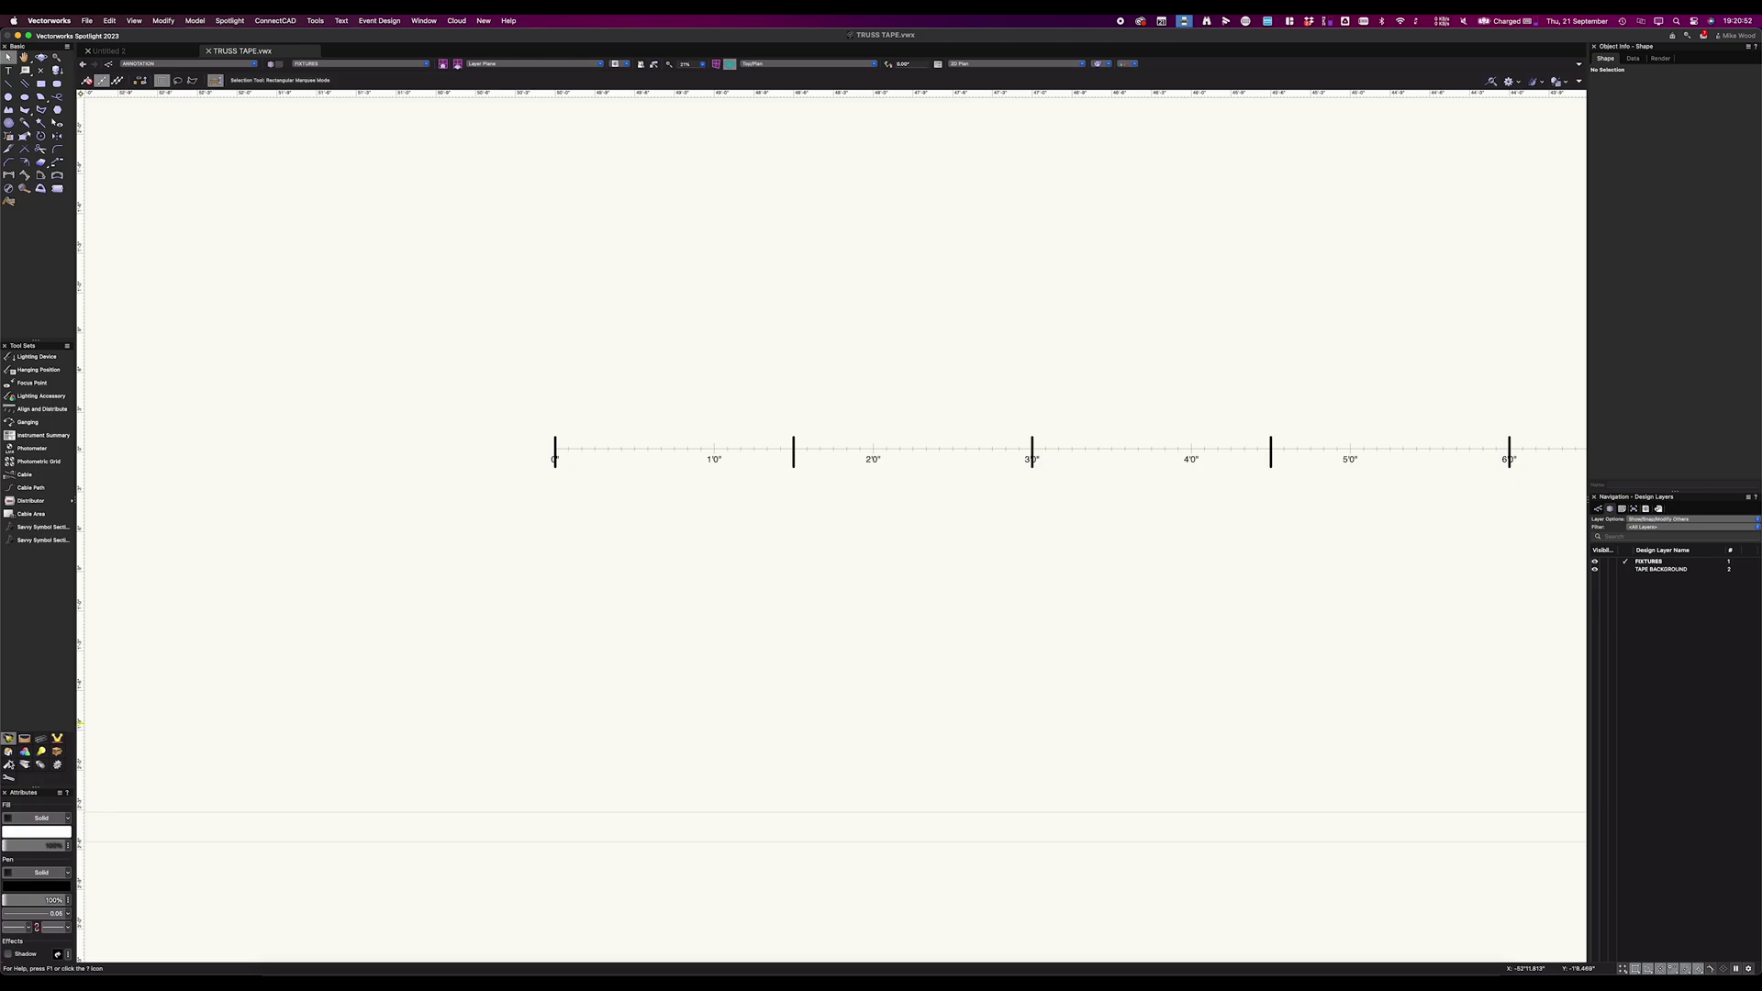
# - Draw a 5'0" sample with the Dimension Tape tool from the existing tape's zero mark, and delete the sample
pyautogui.click(8, 765)
pyautogui.click(57, 385)
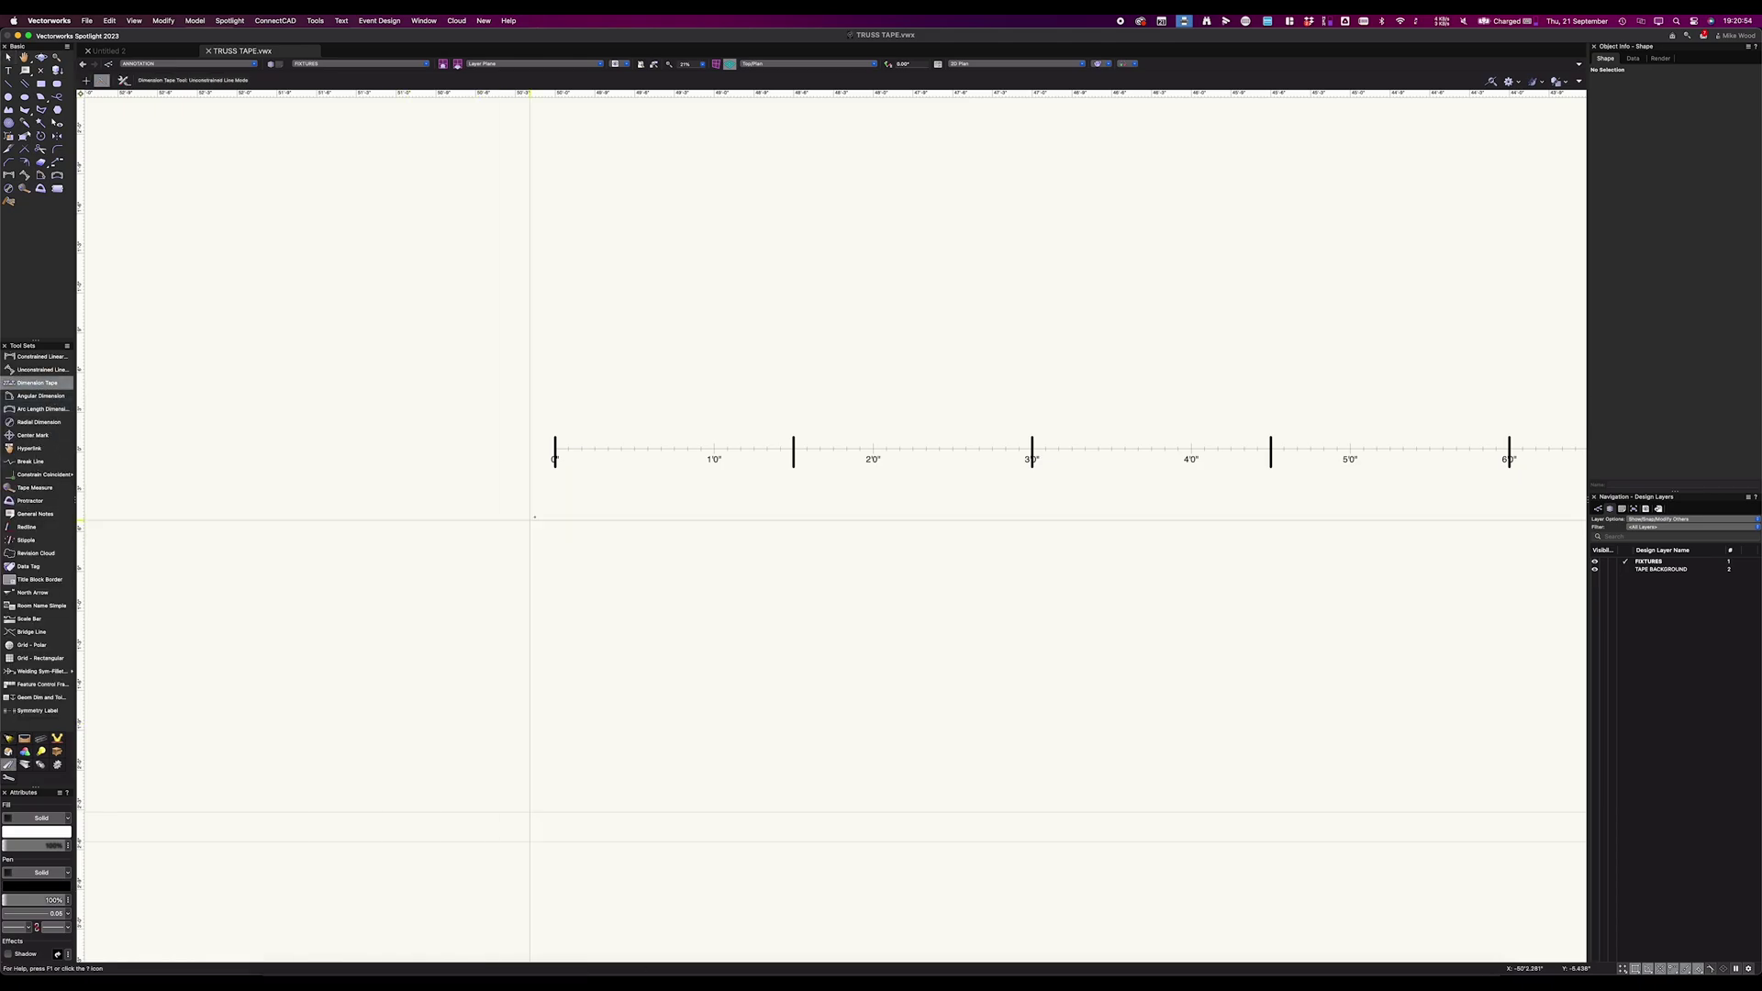
pyautogui.click(556, 552)
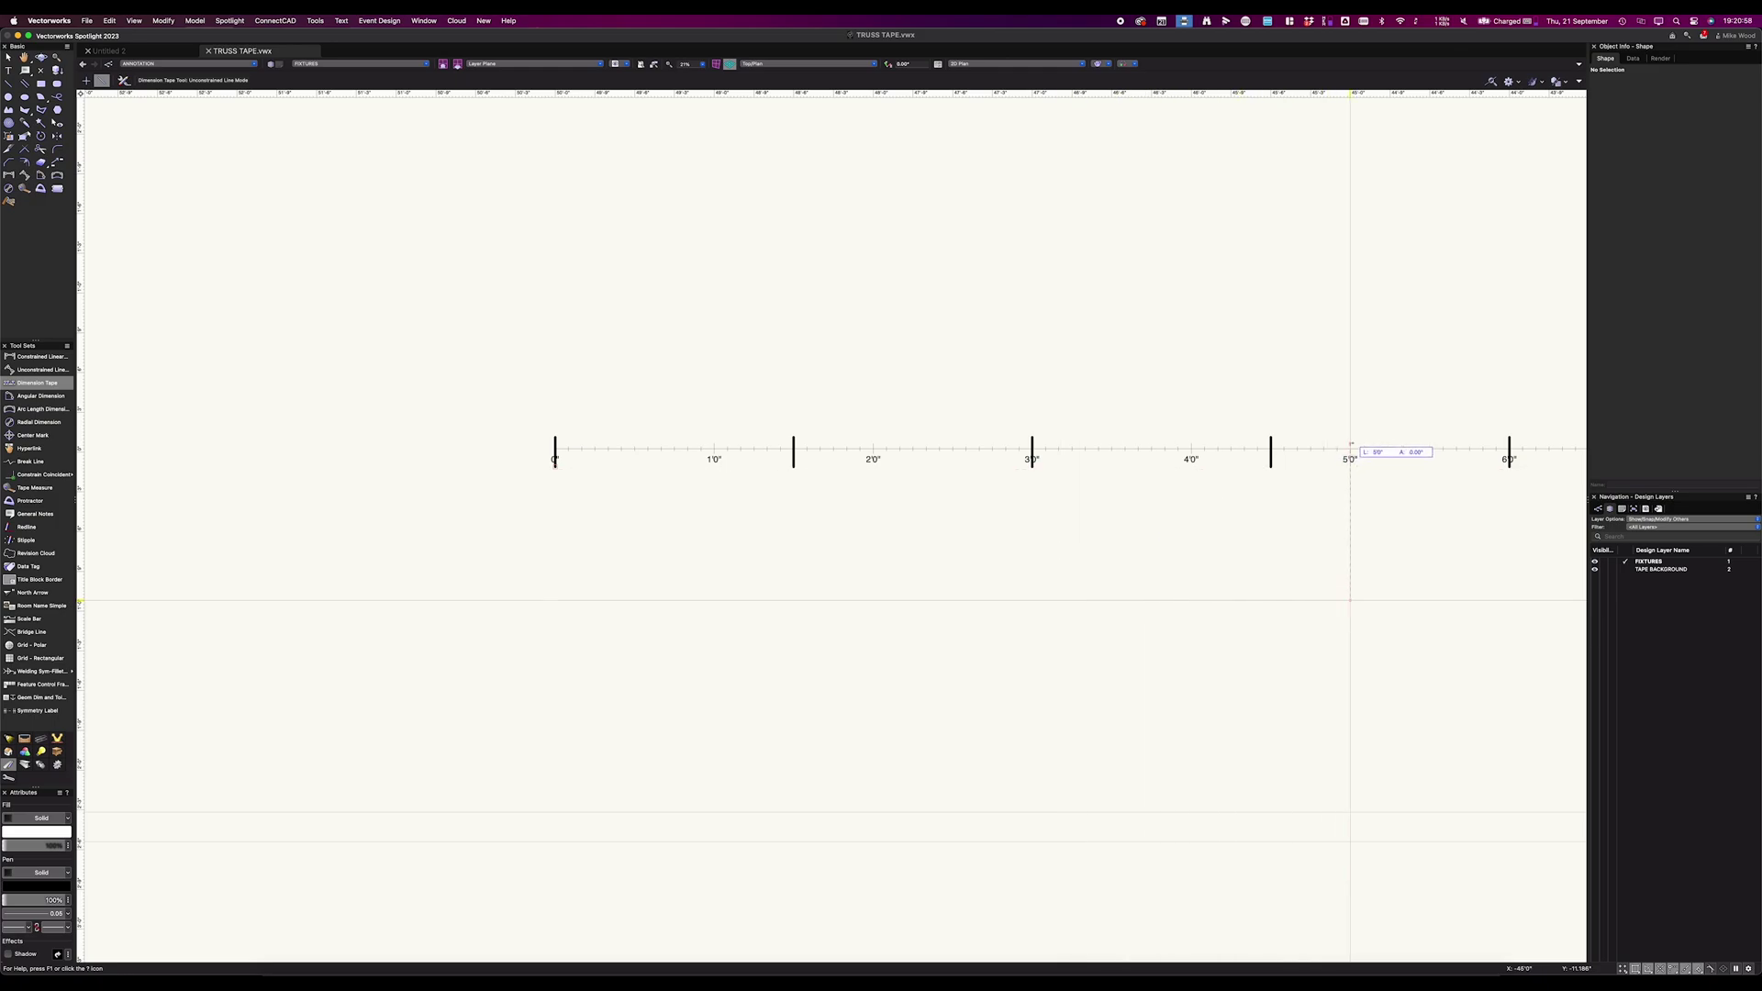
pyautogui.click(1349, 449)
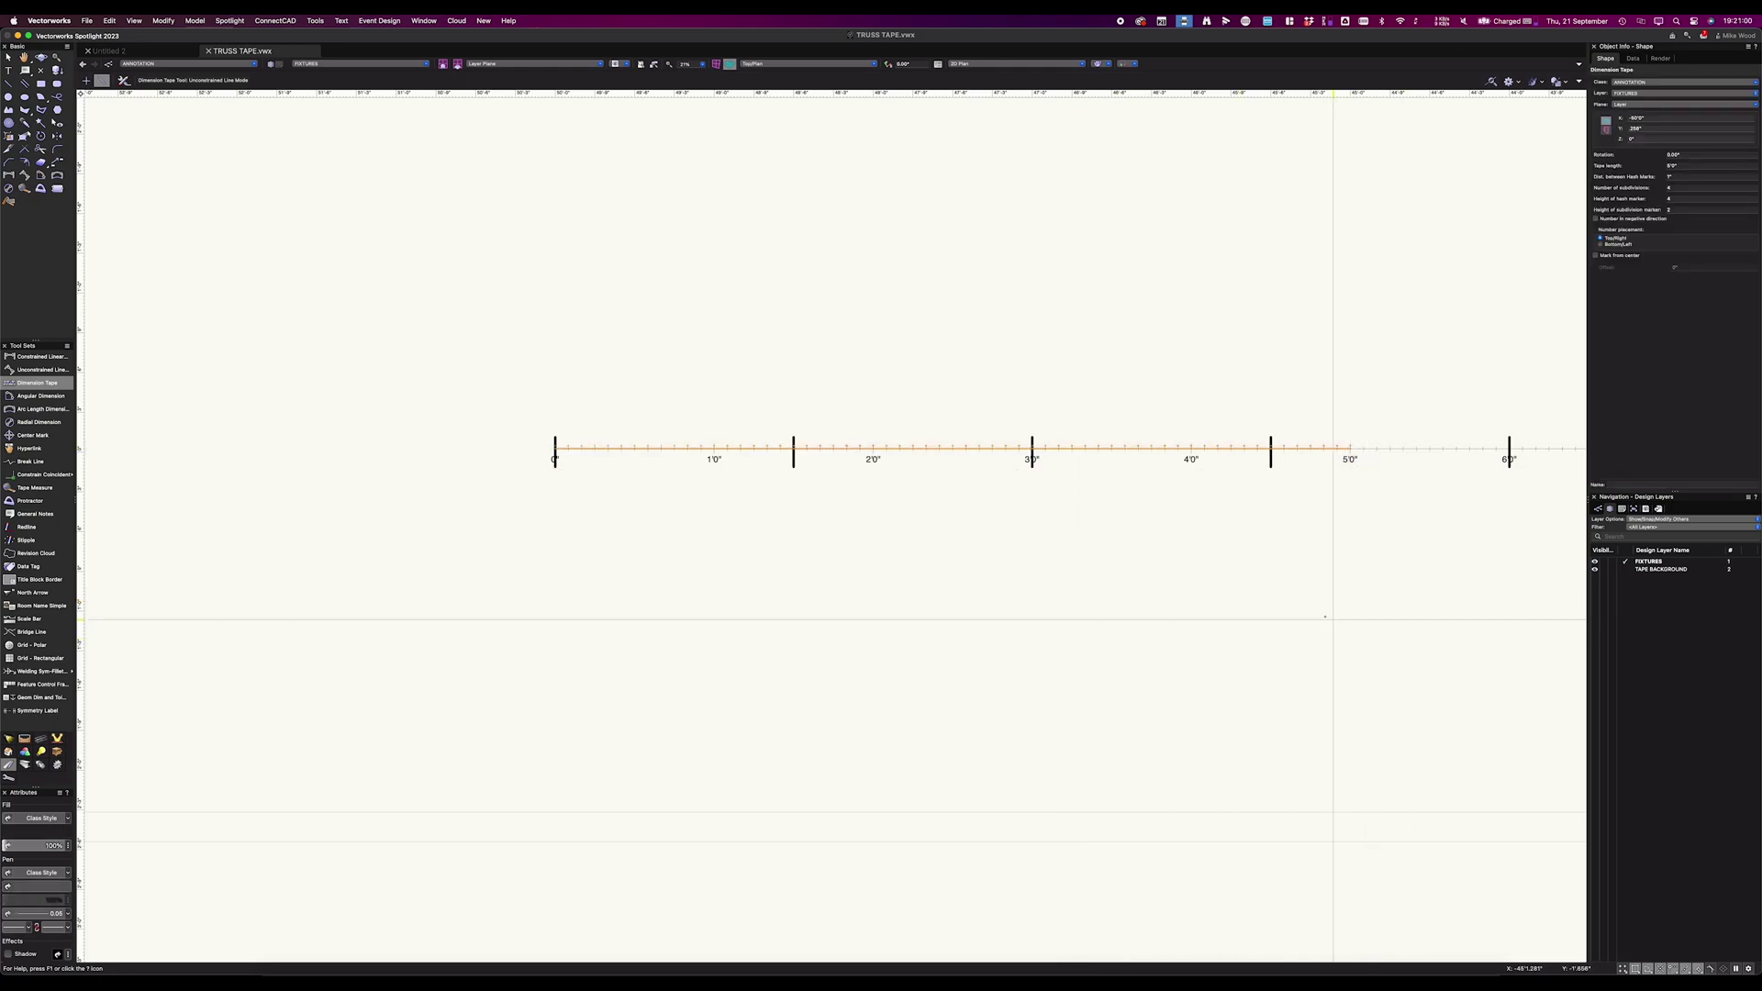
pyautogui.press('Delete')
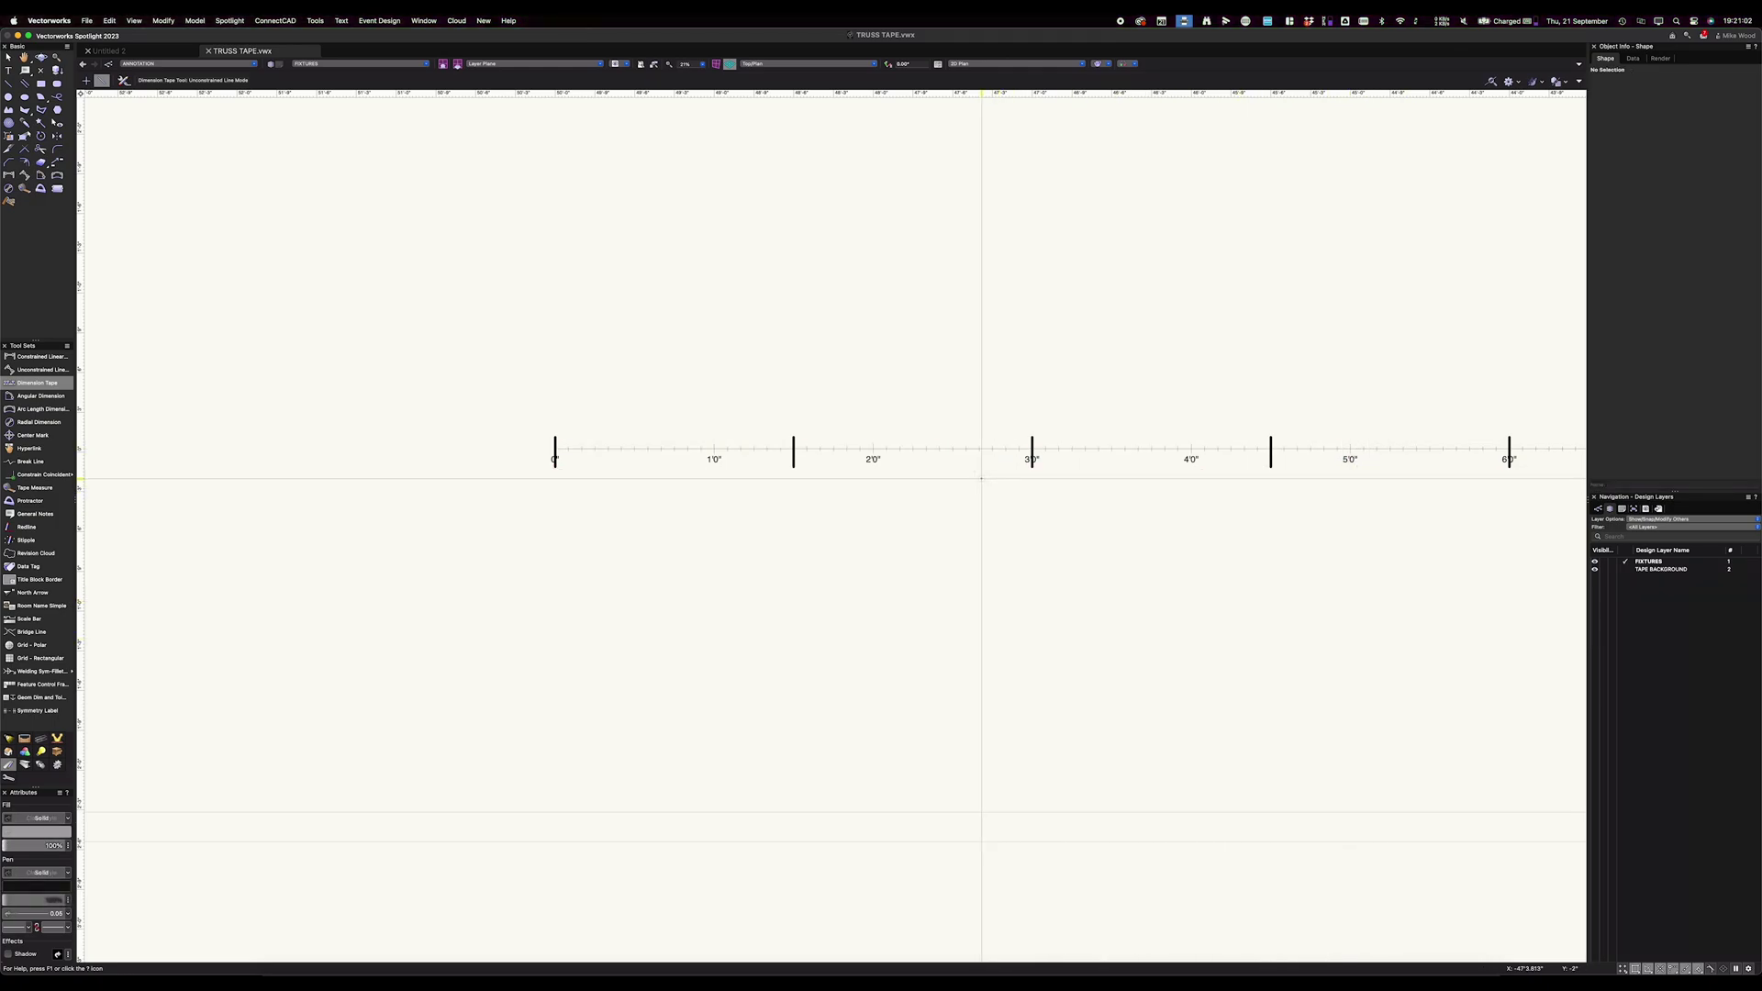
# - Inspect the existing dimension tape's length, hash mark spacing, subdivision and number placement settings
pyautogui.press('x')
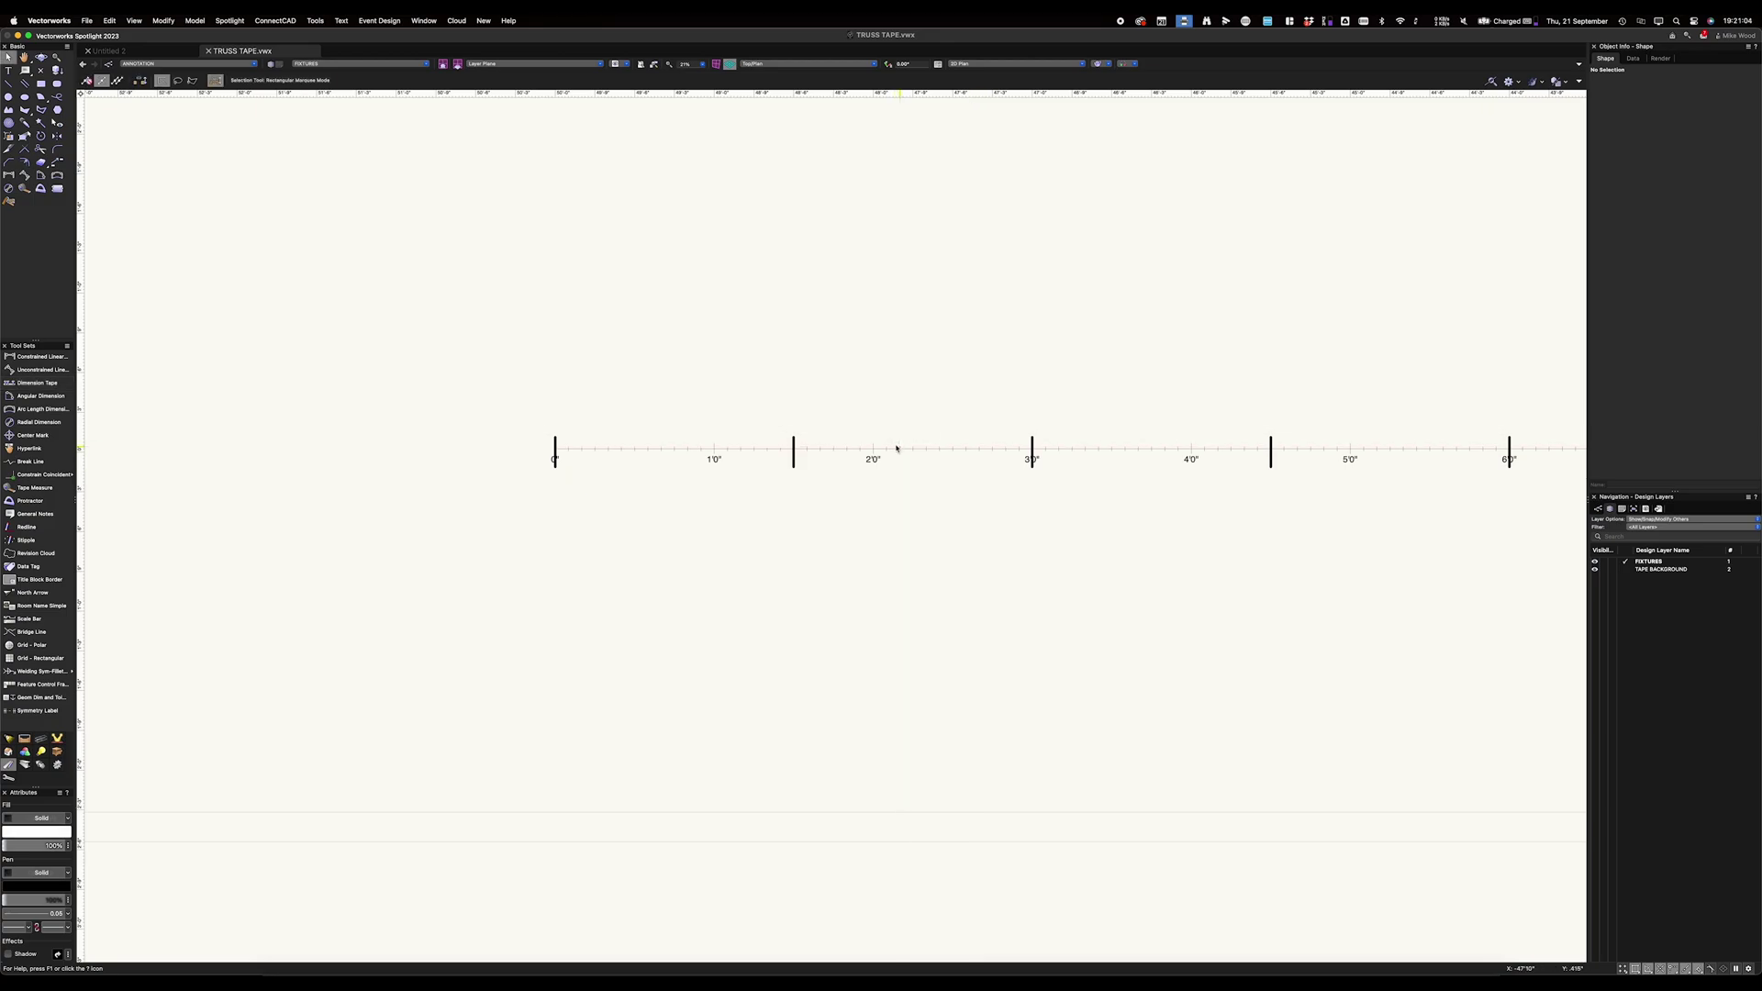
pyautogui.click(940, 447)
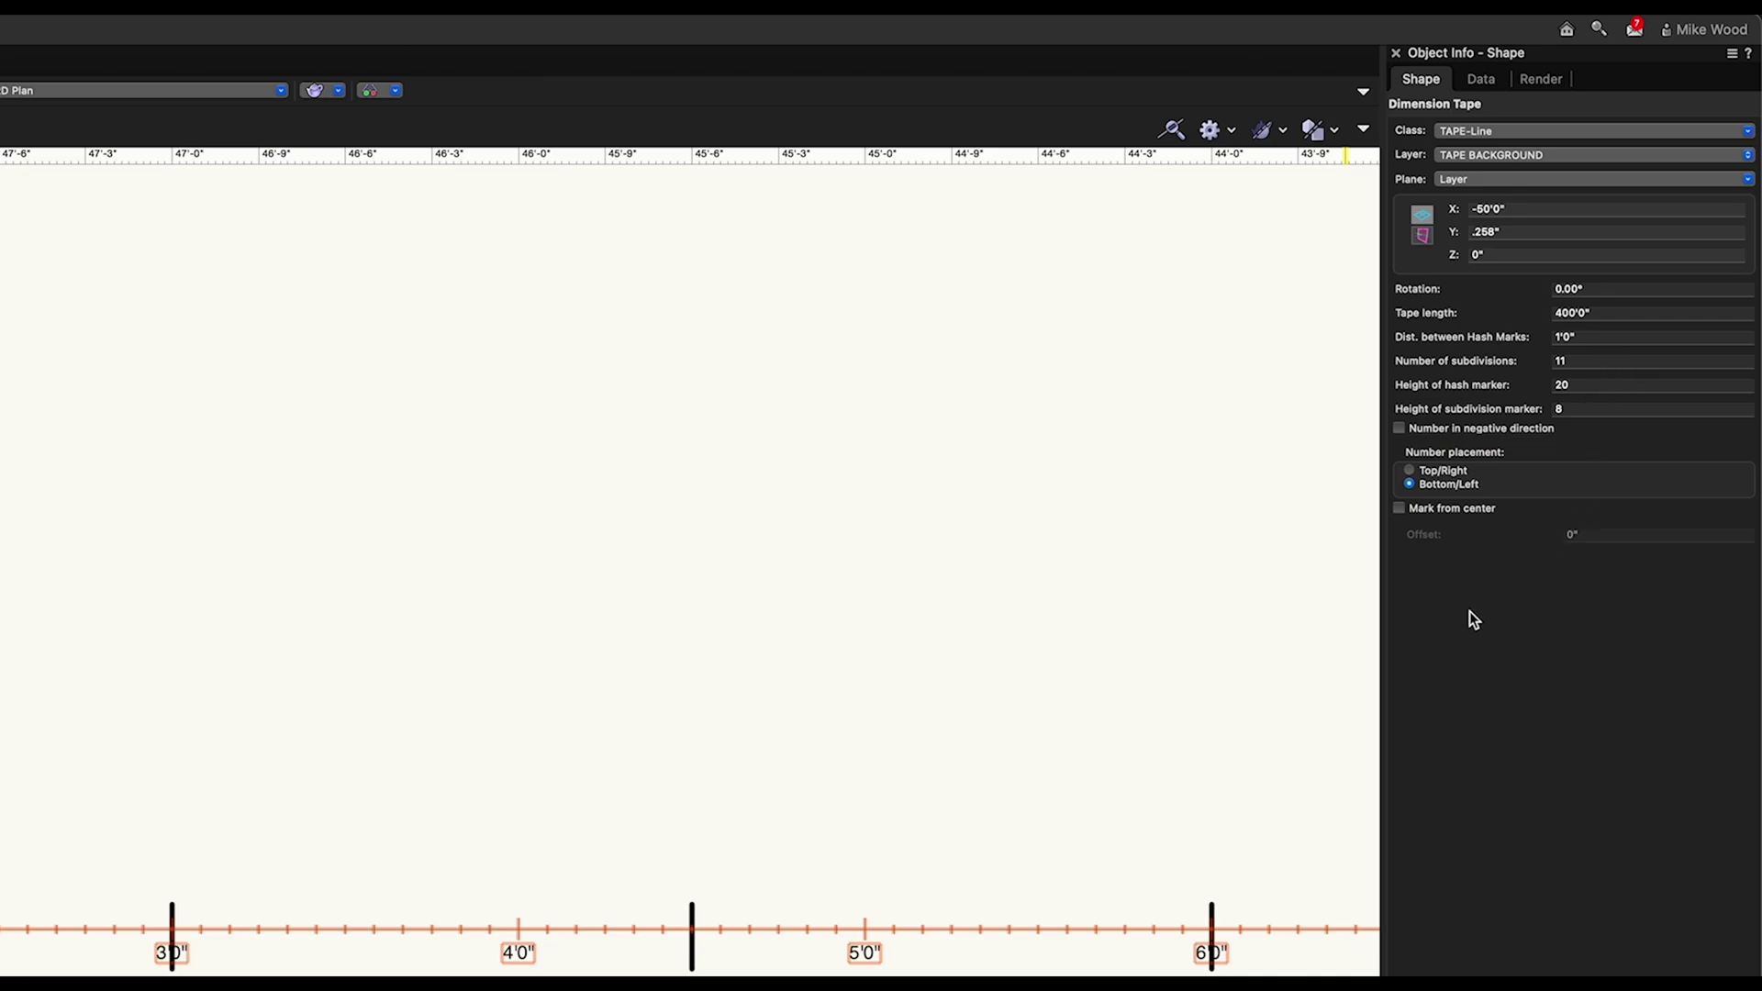
pyautogui.click(998, 586)
# - Set the layer options to Show/Snap Others so the tape background cannot be modified
pyautogui.rightClick(988, 565)
pyautogui.moveTo(1074, 727)
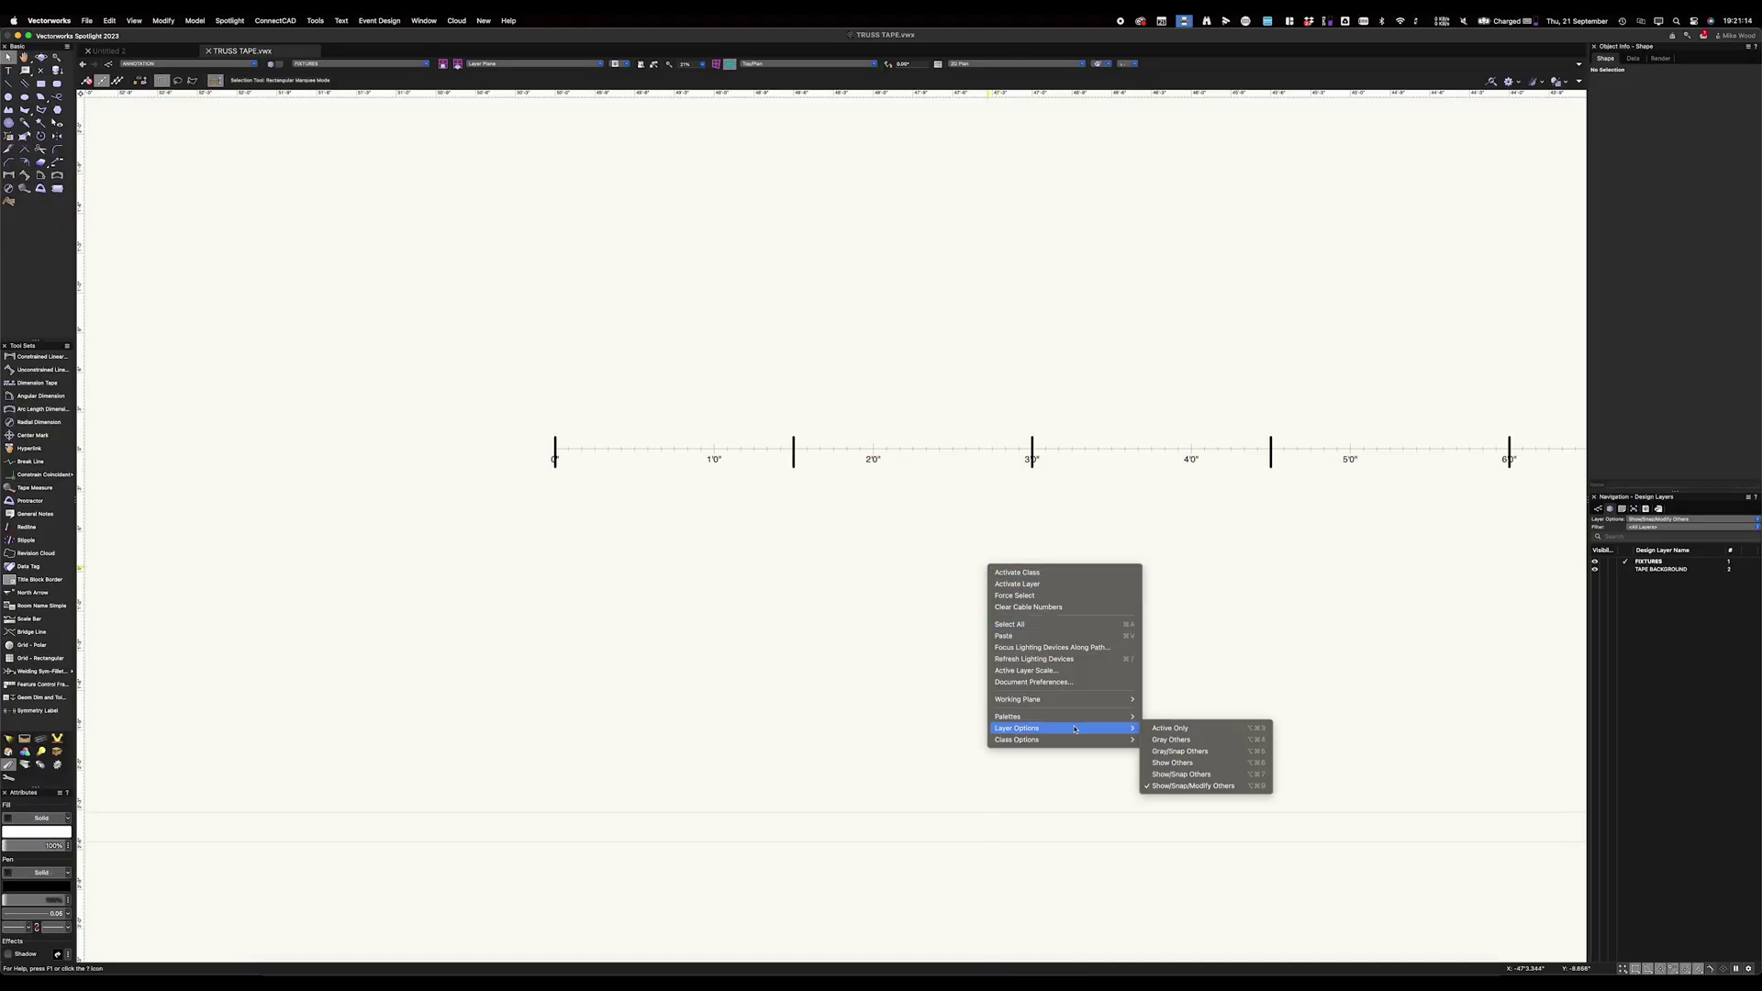
pyautogui.click(1172, 773)
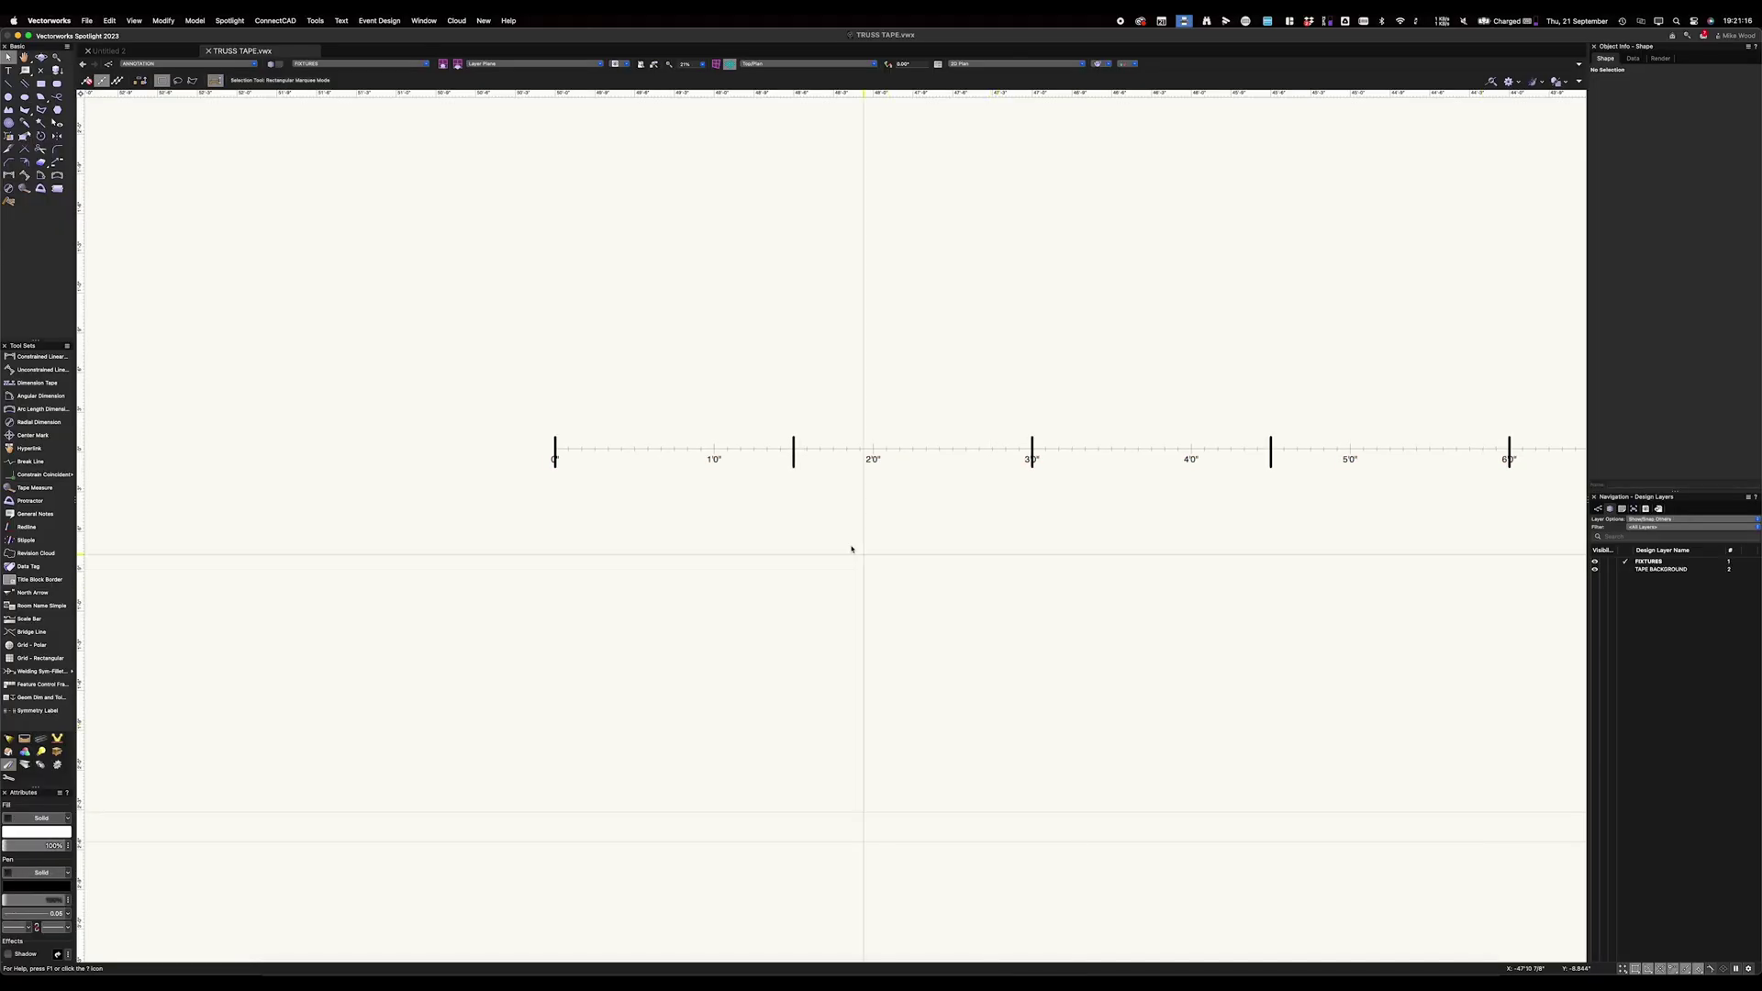
# - Copy the pipe with all its fixtures from Untitled 2 and paste it into TRUSS TAPE.vwx on the FIXTURES layer
pyautogui.click(119, 51)
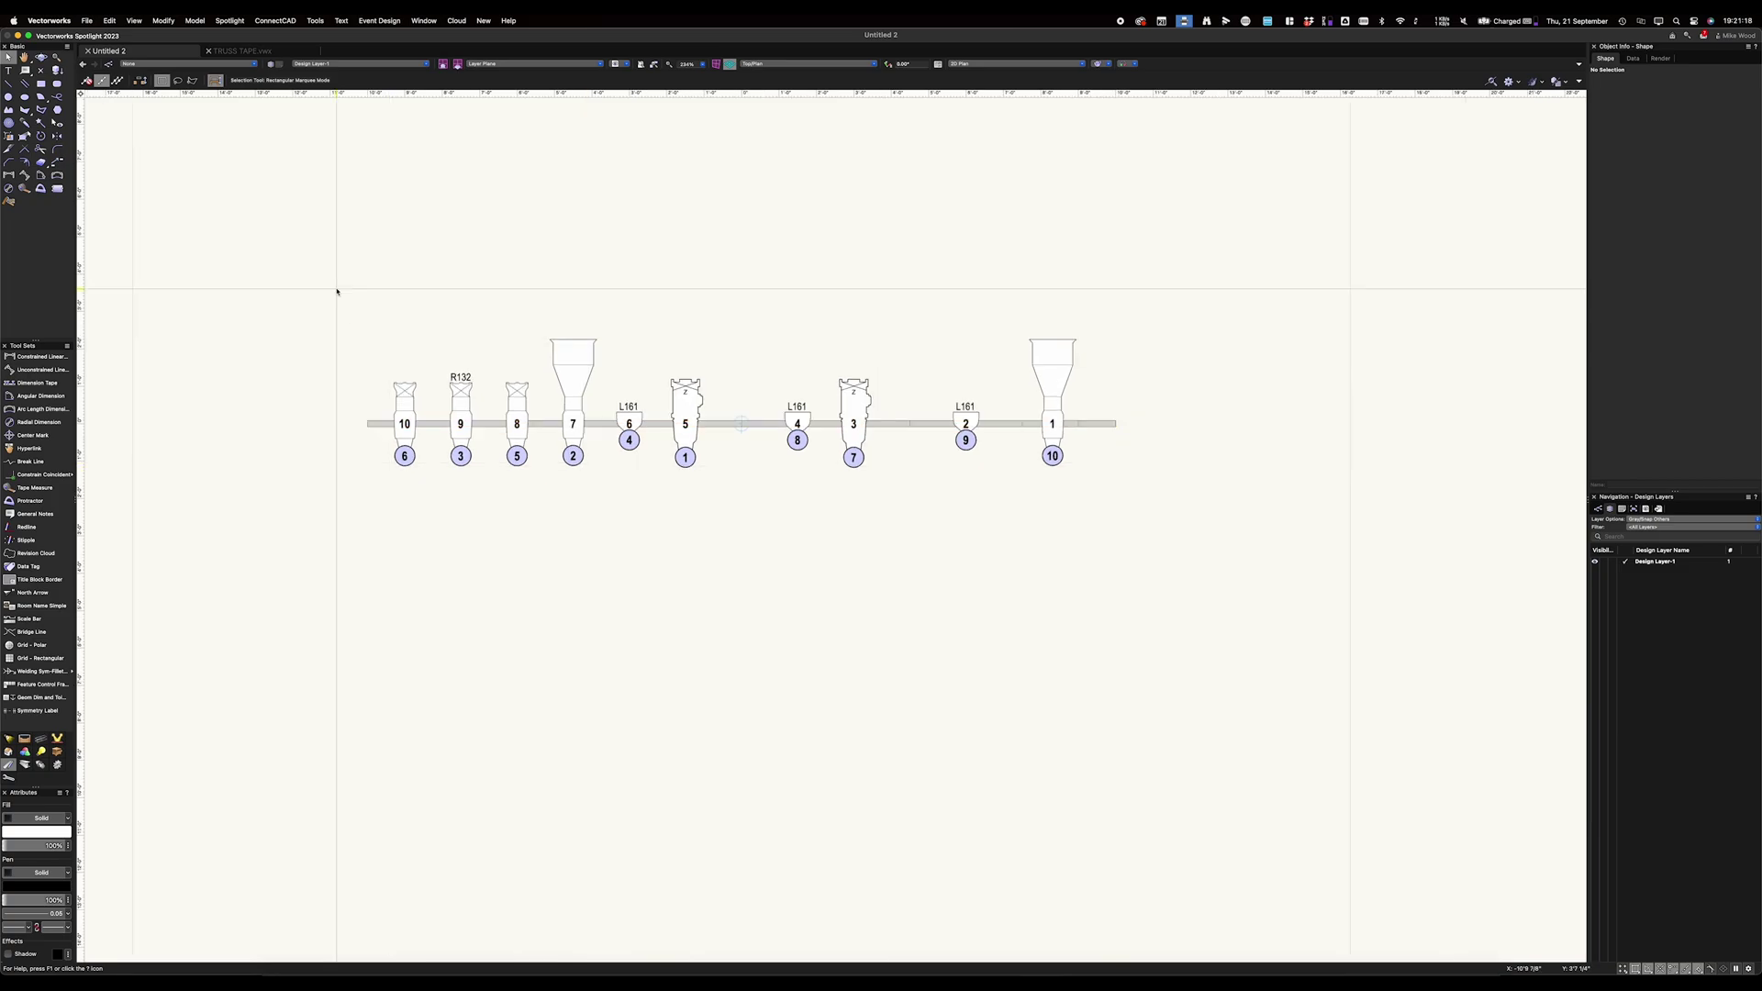
pyautogui.moveTo(308, 263); pyautogui.dragTo(1172, 578)
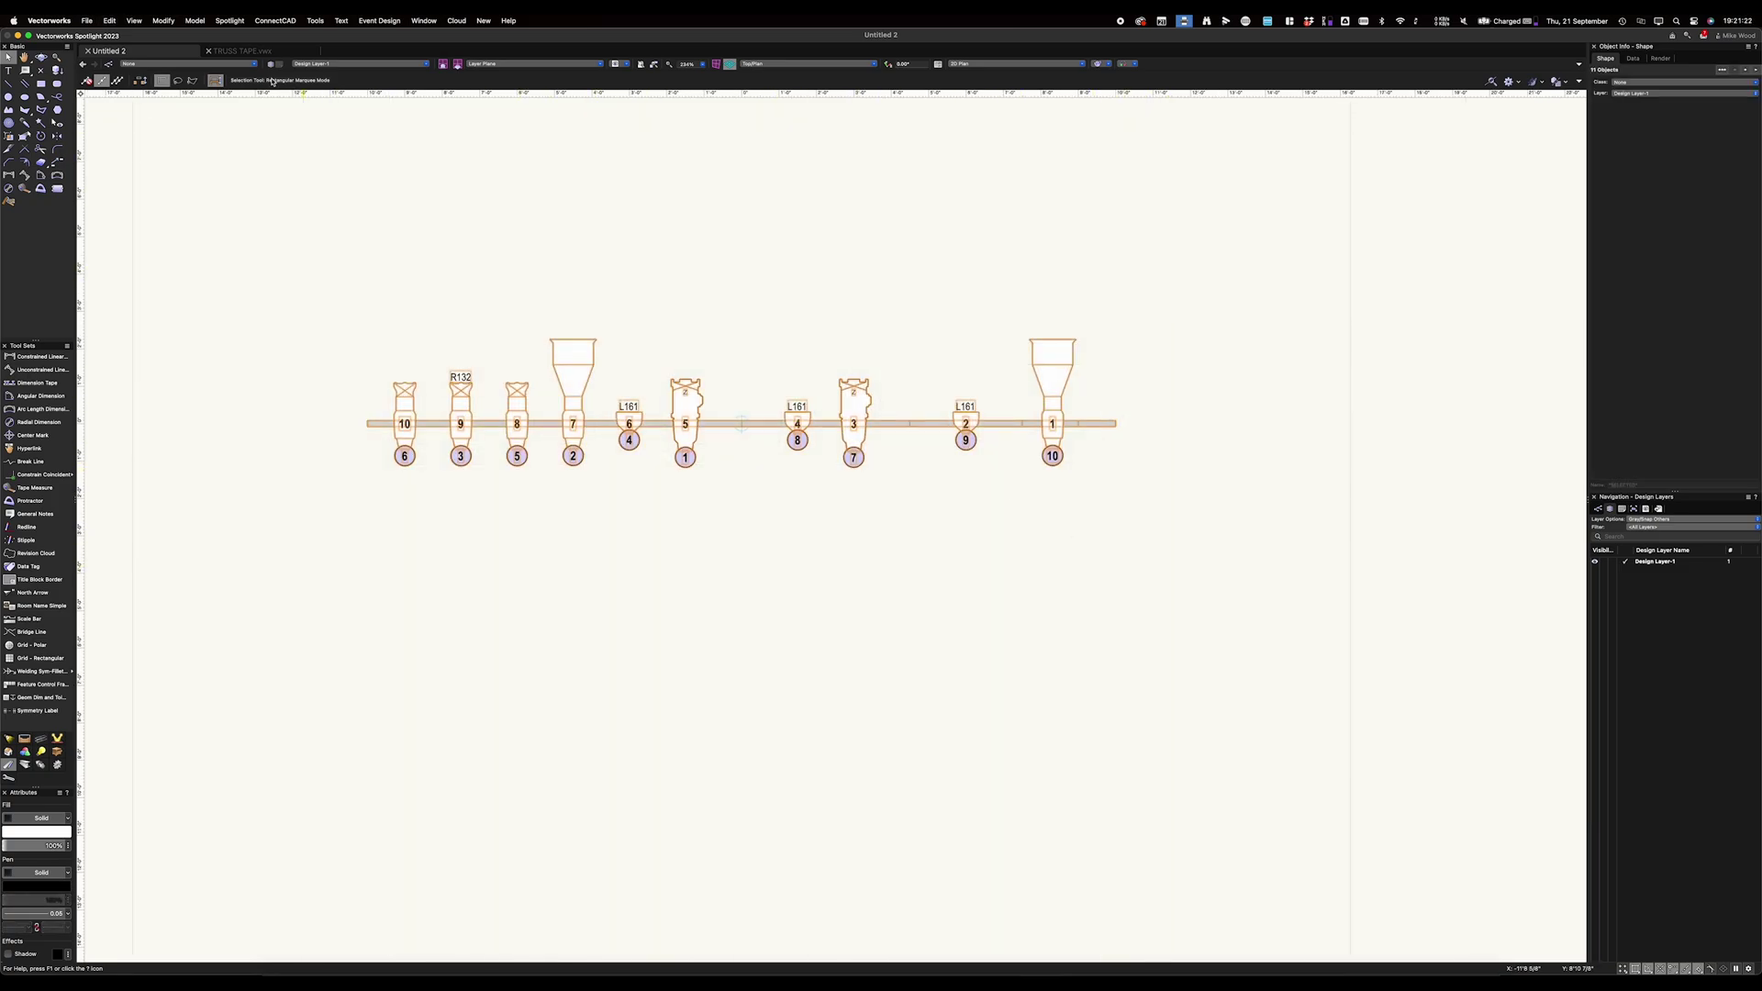
pyautogui.click(250, 51)
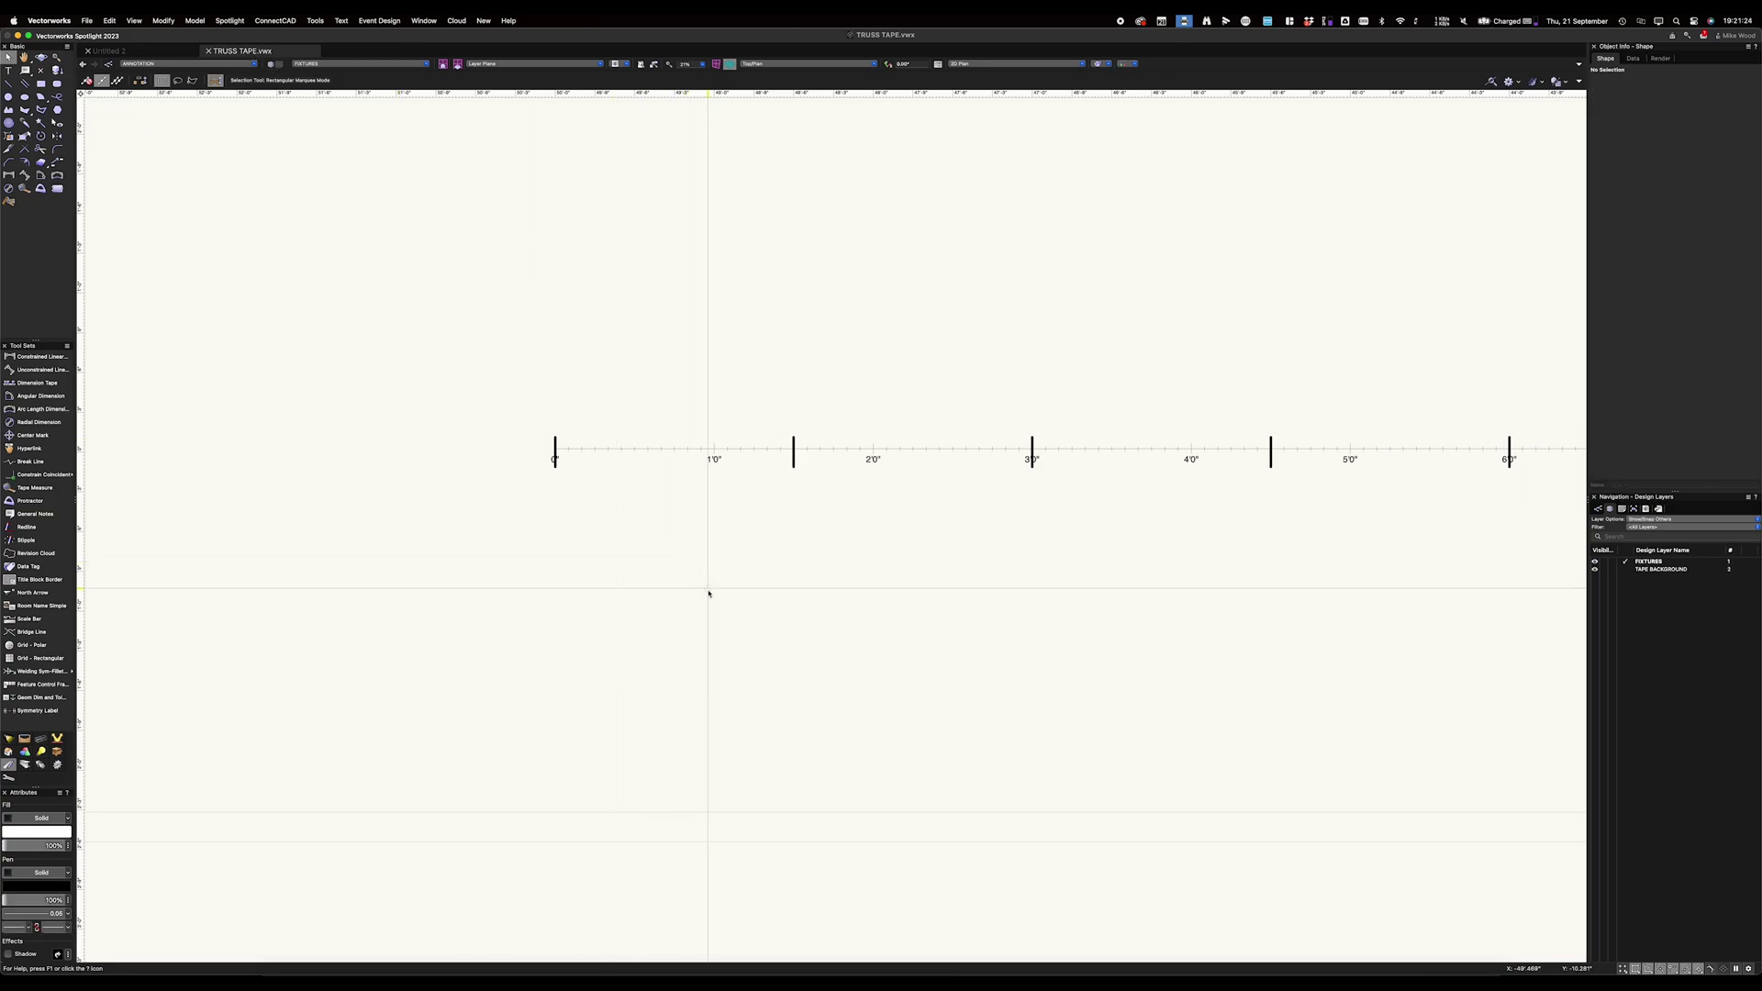
pyautogui.press('super+v')
pyautogui.scroll(-8, 705, 674)
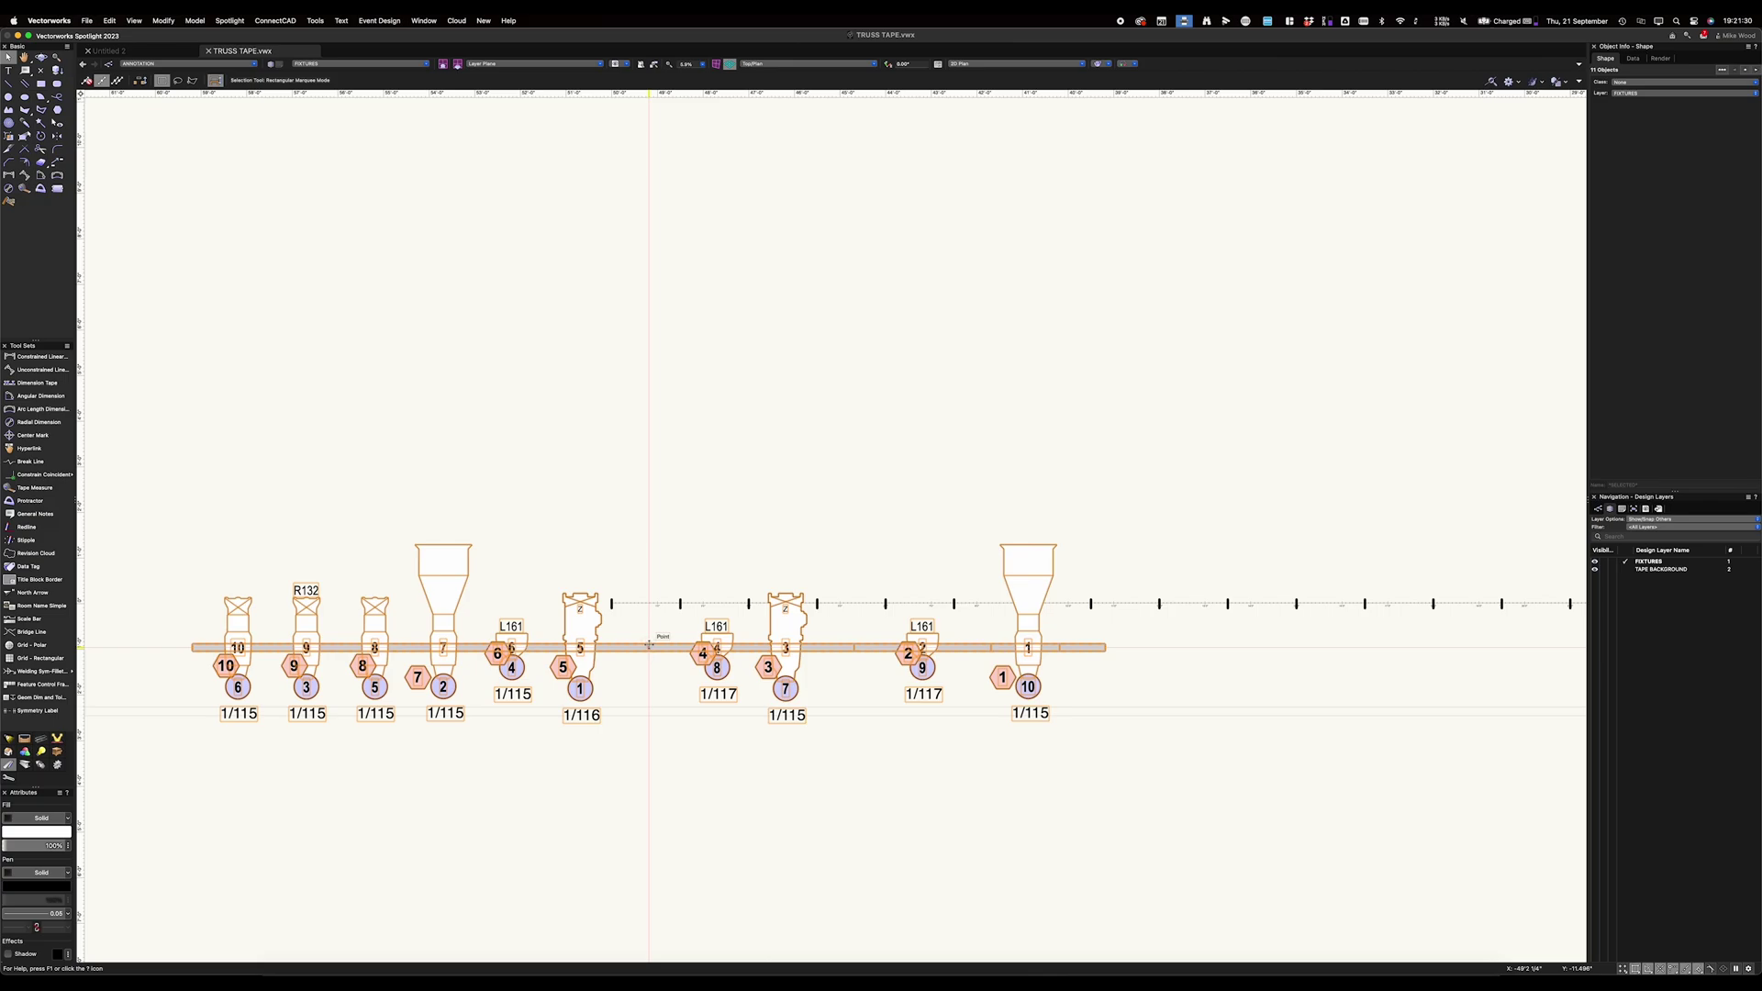
# - Move the pasted pipe and fixtures below the tape, aligning the pipe's left end with the tape's zero mark
pyautogui.moveTo(649, 647); pyautogui.dragTo(623, 780)
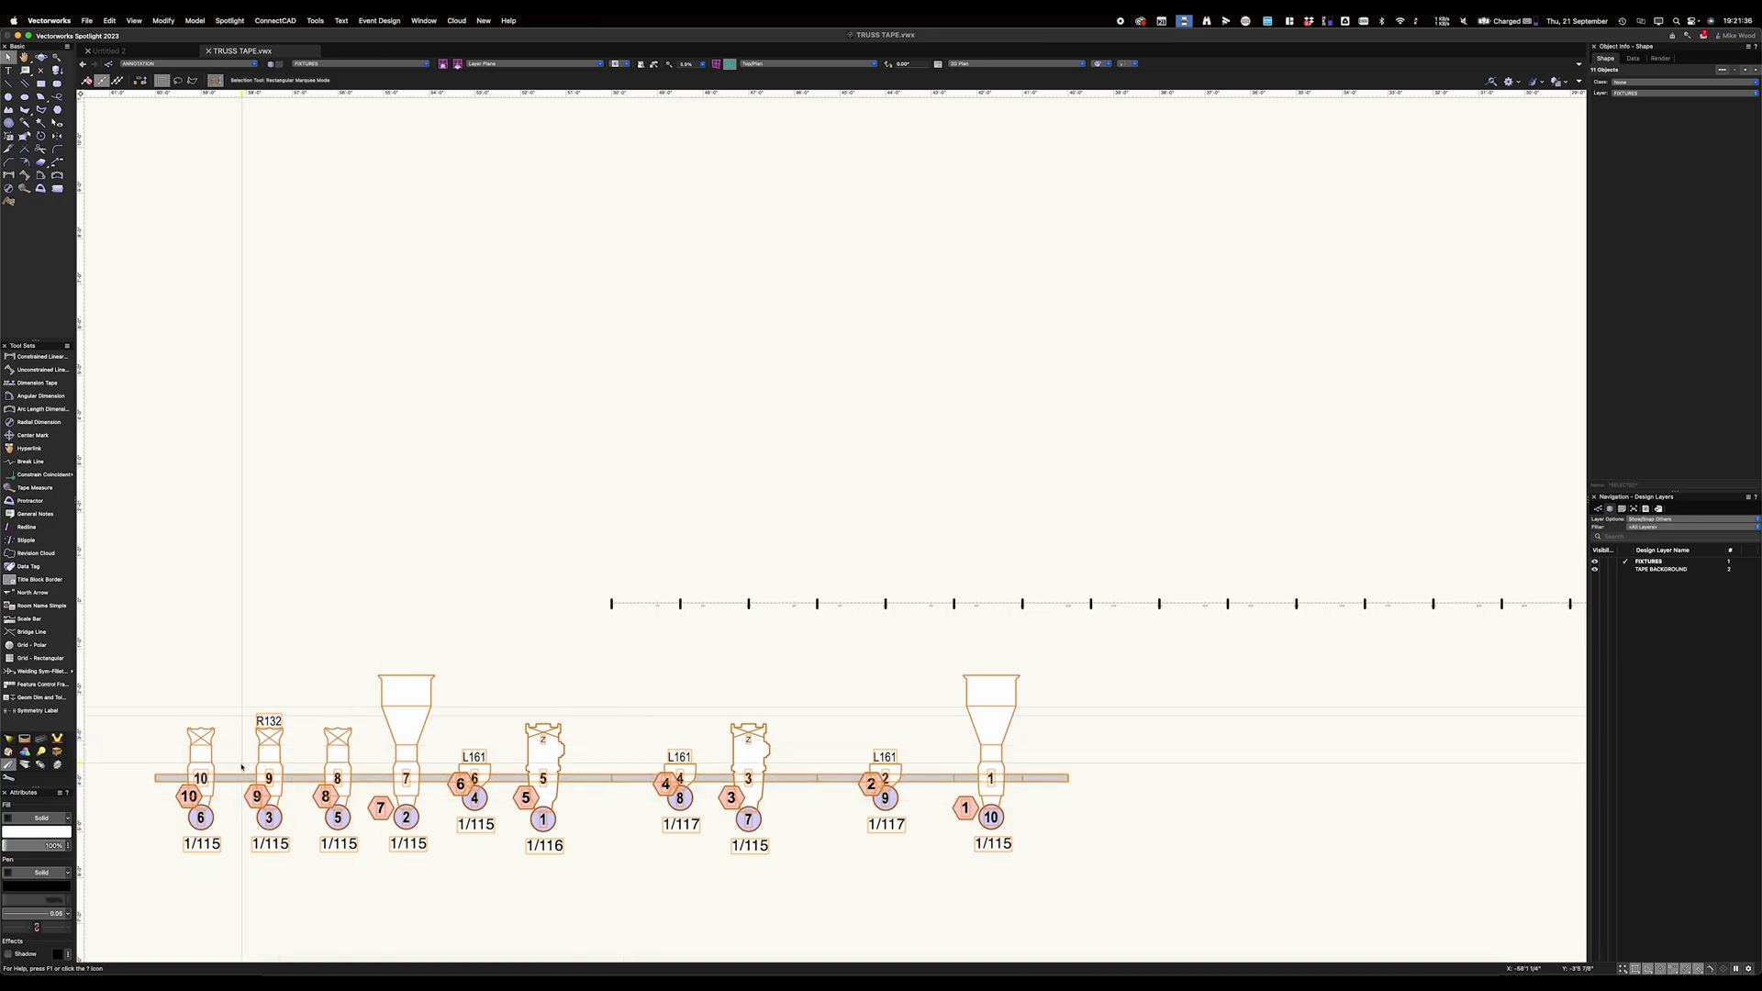
pyautogui.moveTo(155, 778); pyautogui.dragTo(613, 737)
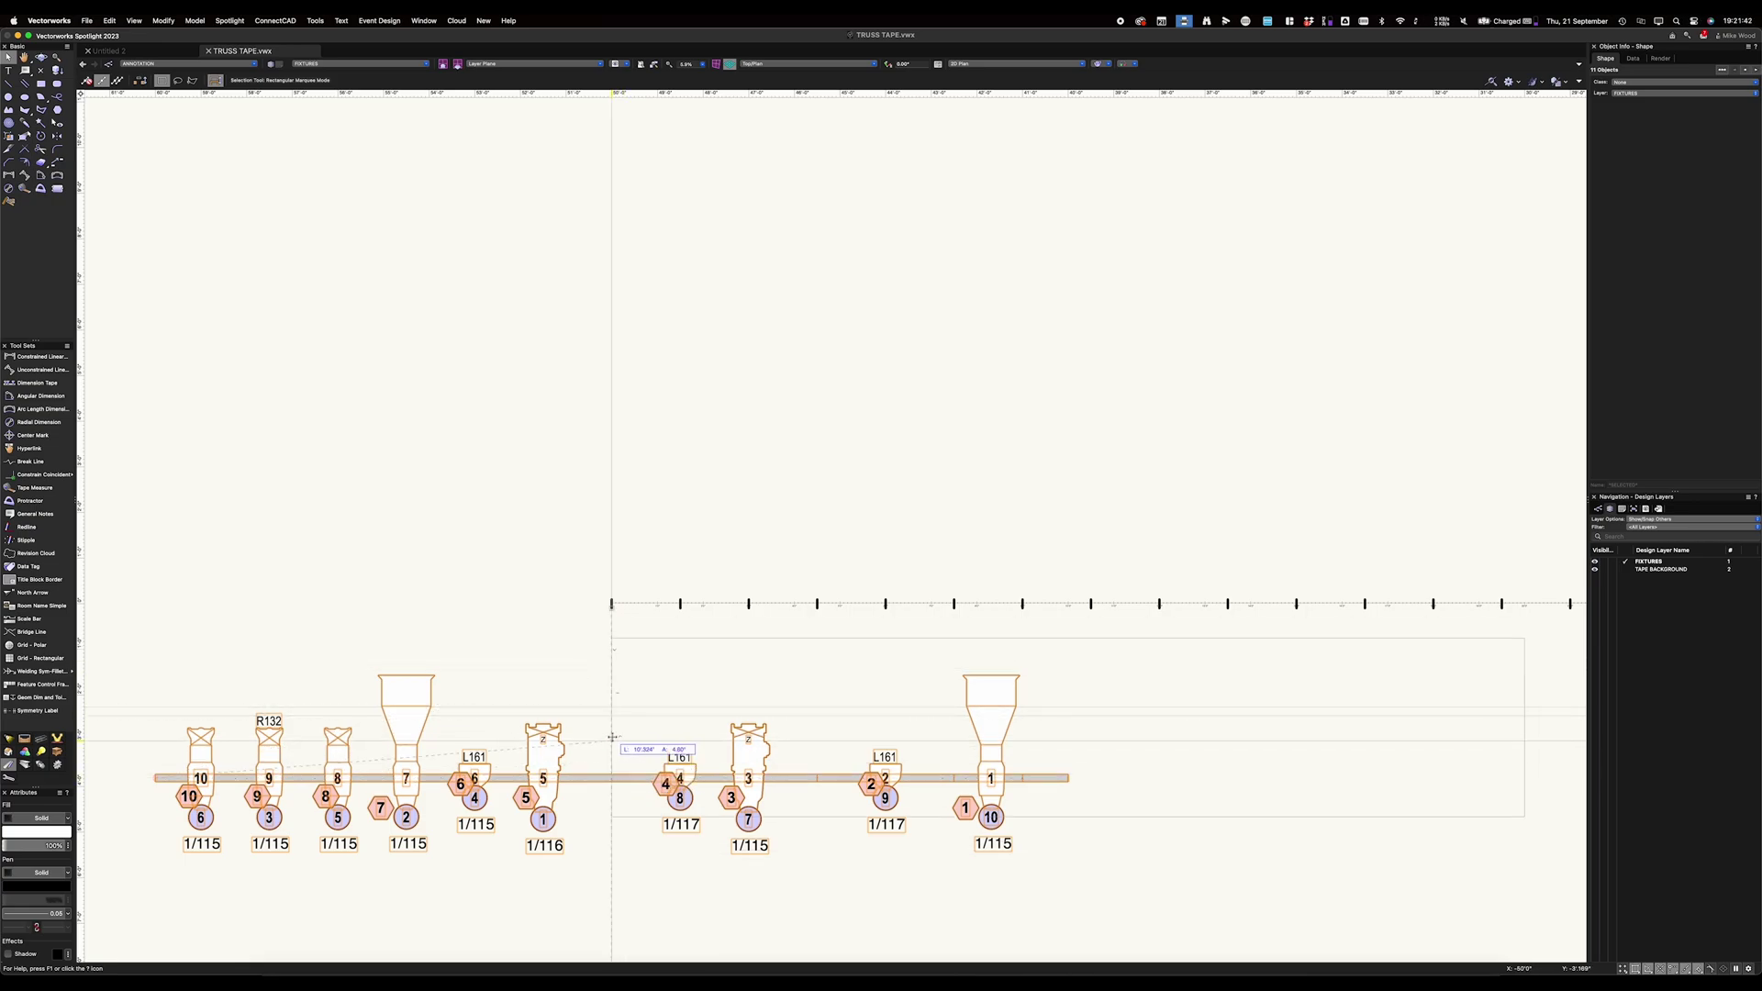
pyautogui.scroll(-1, 974, 835)
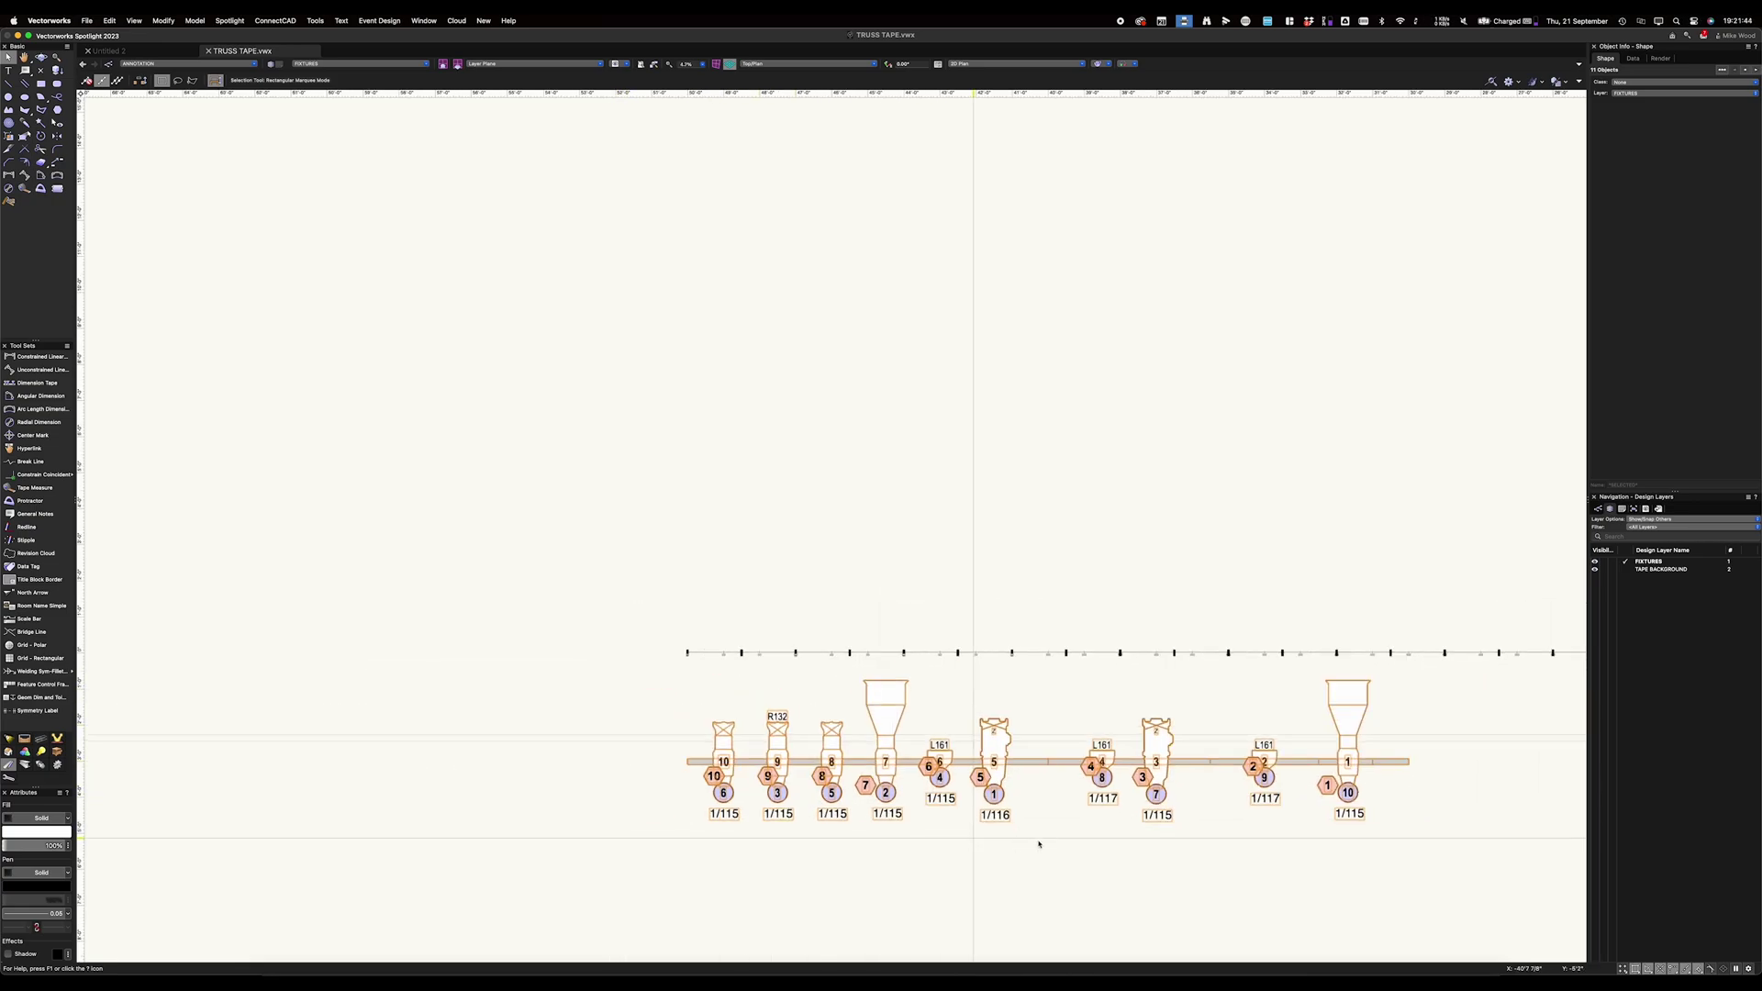
pyautogui.moveTo(1042, 832)
pyautogui.mouseDown(button='middle')
pyautogui.moveTo(816, 752)
pyautogui.moveTo(818, 735)
pyautogui.mouseUp(button='middle')
pyautogui.click(835, 780)
# - Delete the pasted hanging position, keeping only the lighting fixtures below the tape
pyautogui.scroll(2, 836, 790)
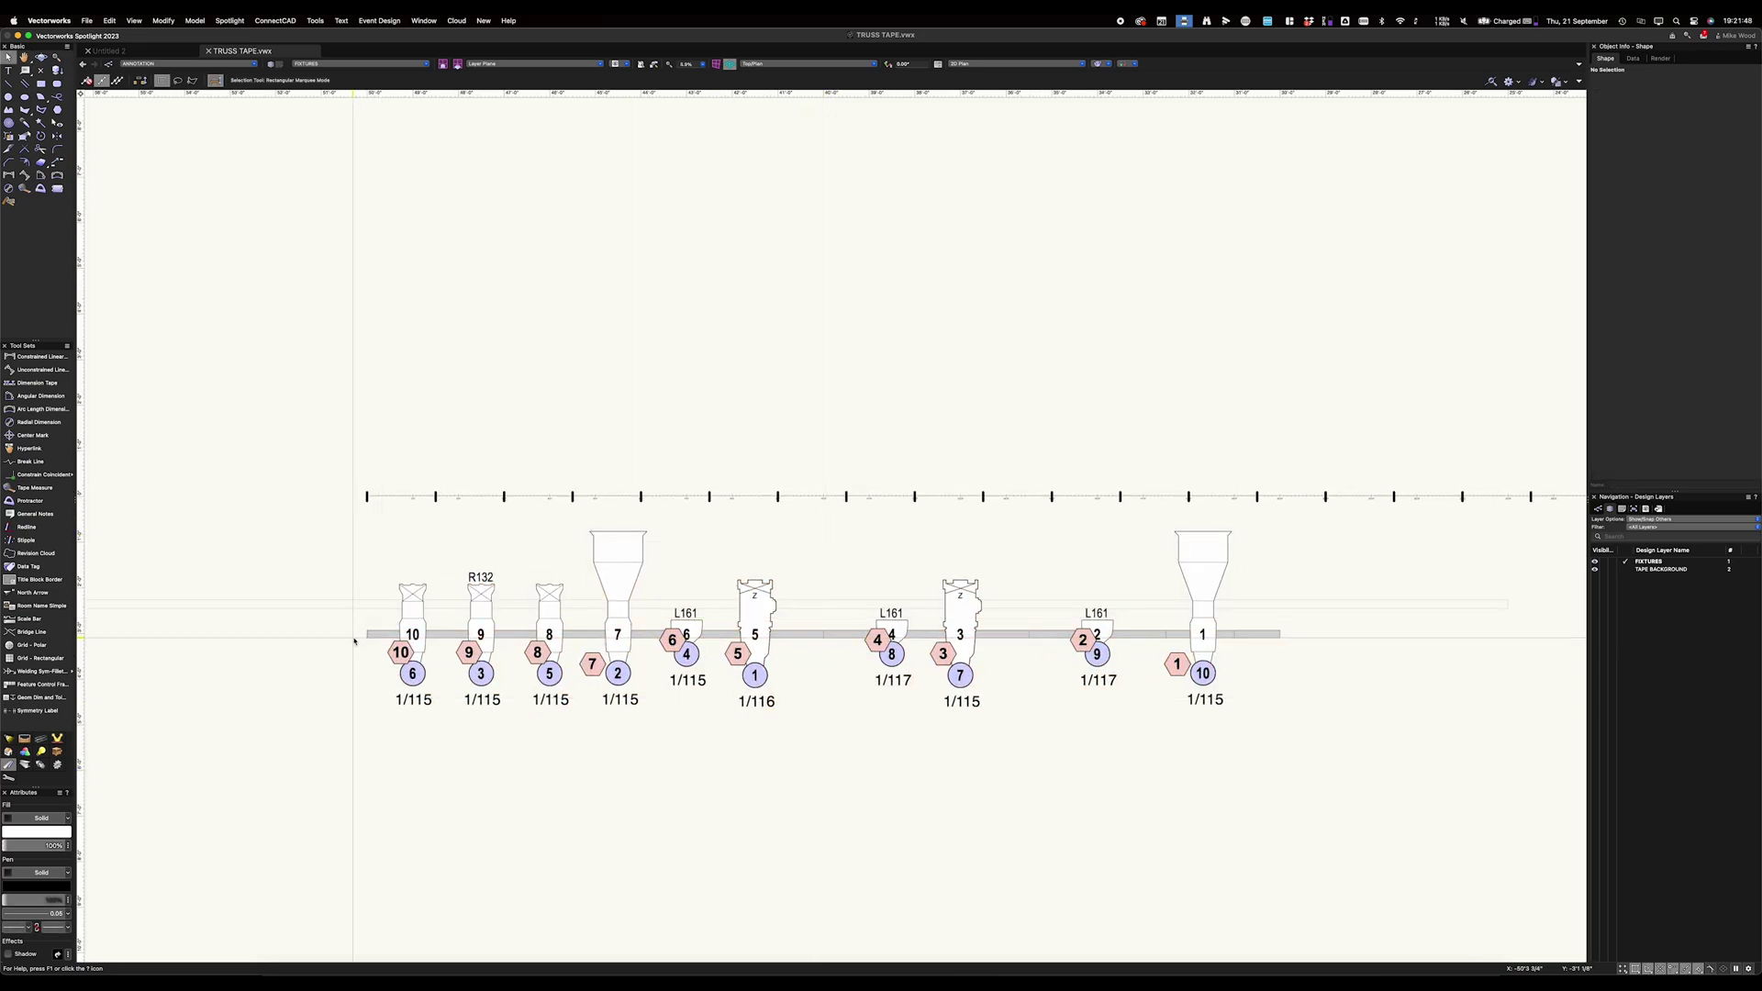
pyautogui.click(839, 633)
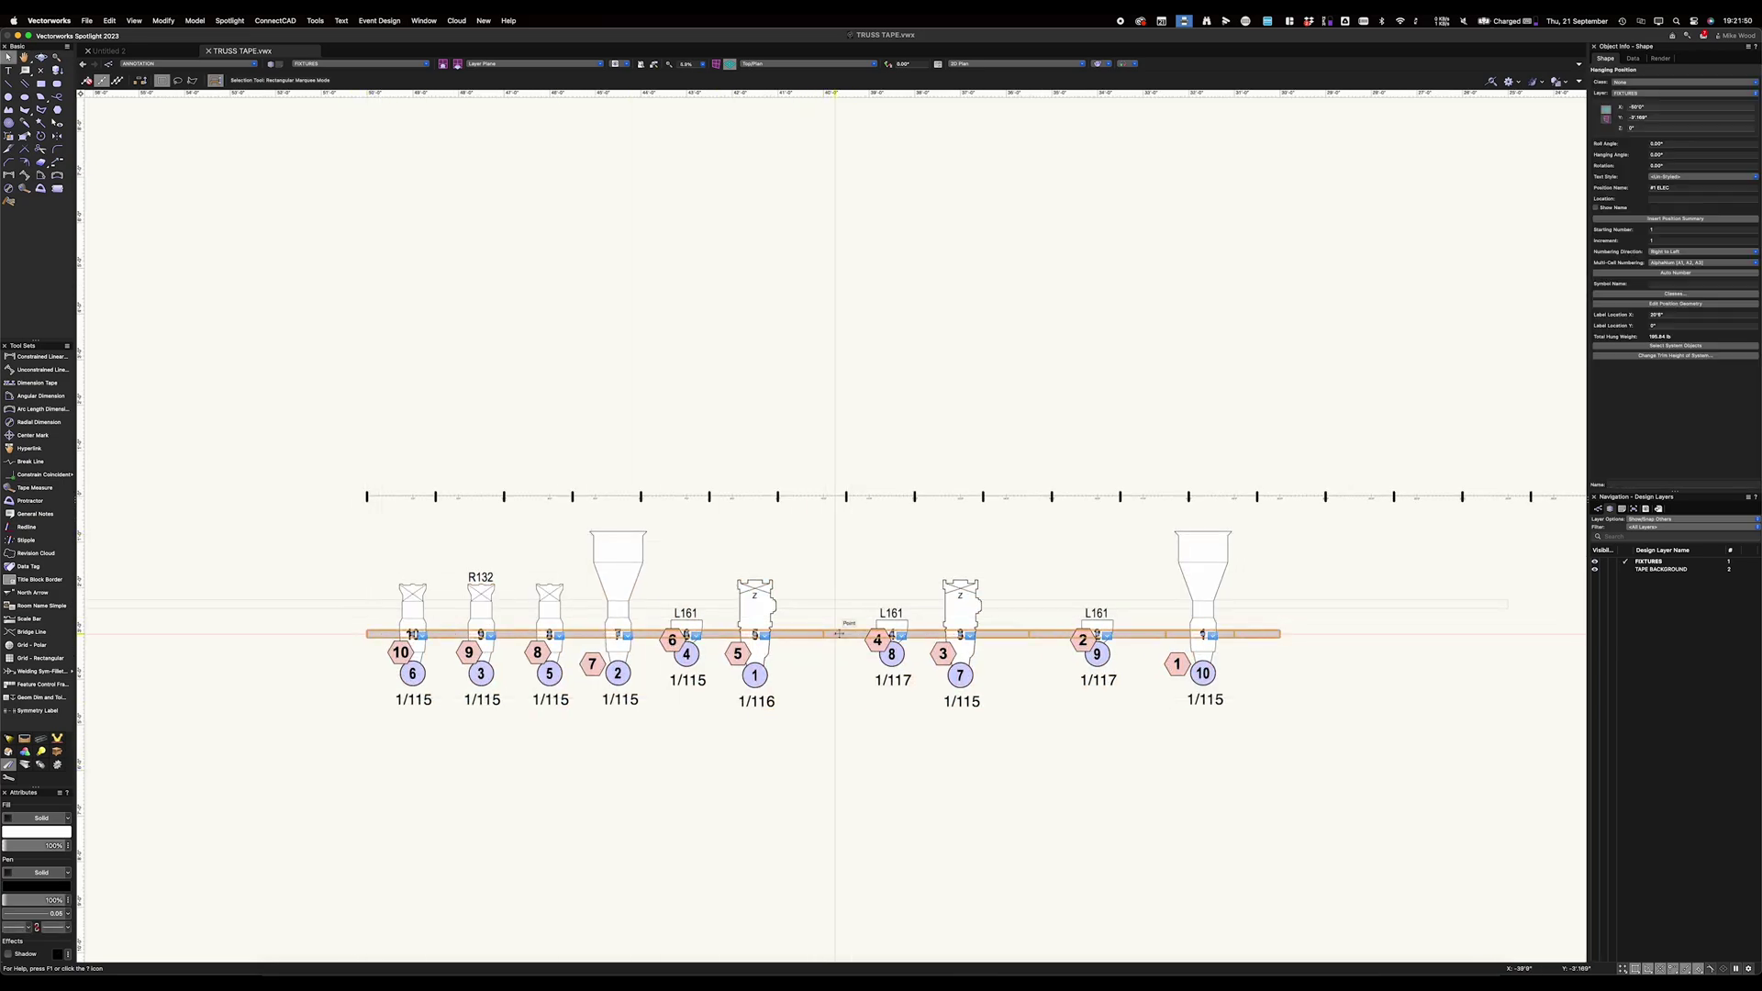
pyautogui.press('Delete')
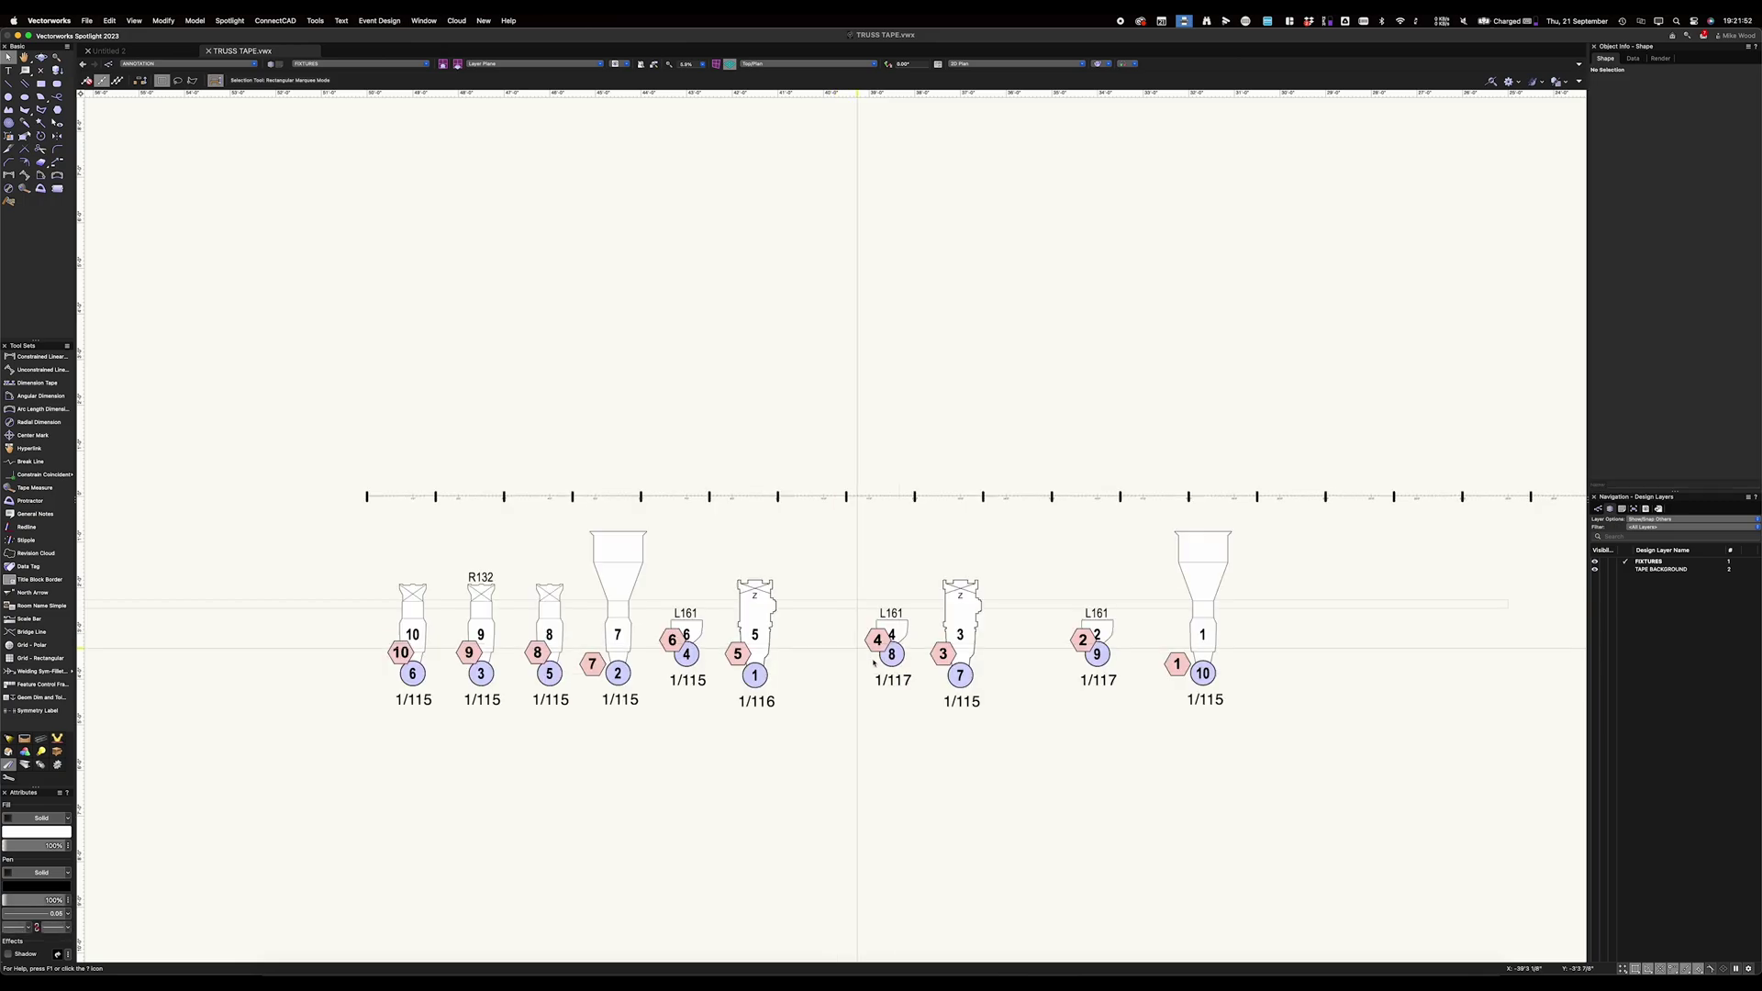
# - Select all the pasted lighting devices together and review their shared properties
pyautogui.moveTo(1337, 768); pyautogui.dragTo(255, 526)
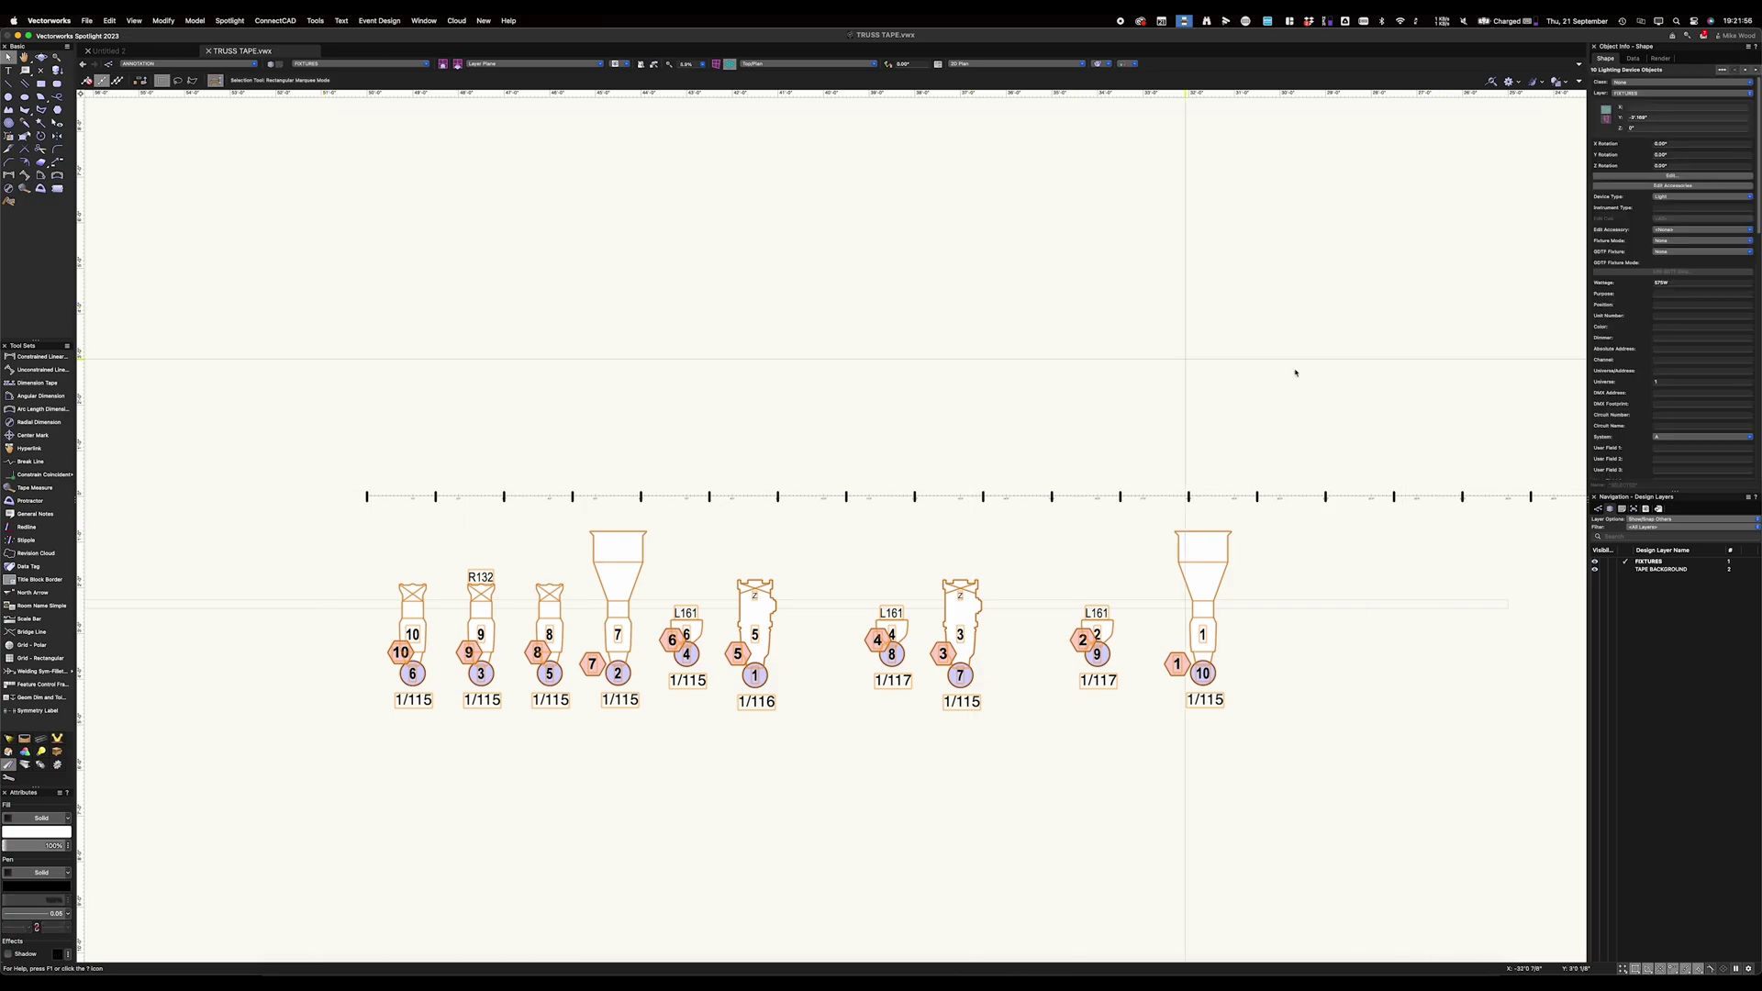
pyautogui.scroll(-3, 1685, 384)
pyautogui.scroll(-2, 1685, 384)
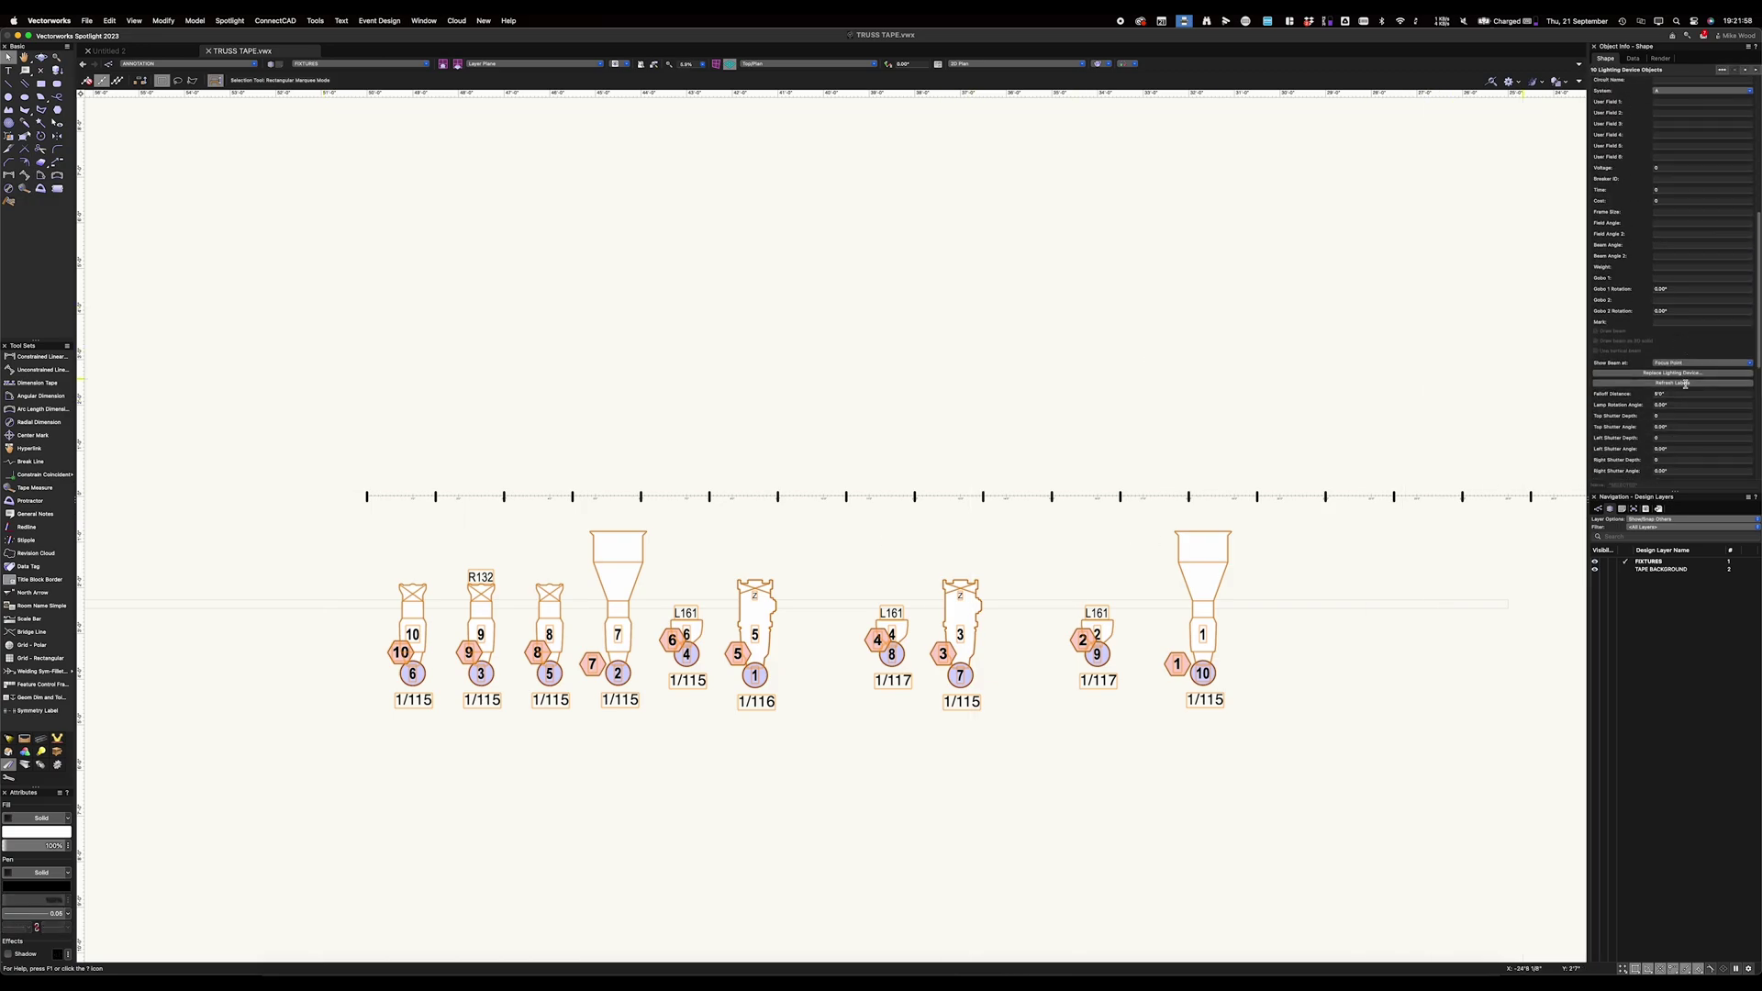
pyautogui.click(1130, 363)
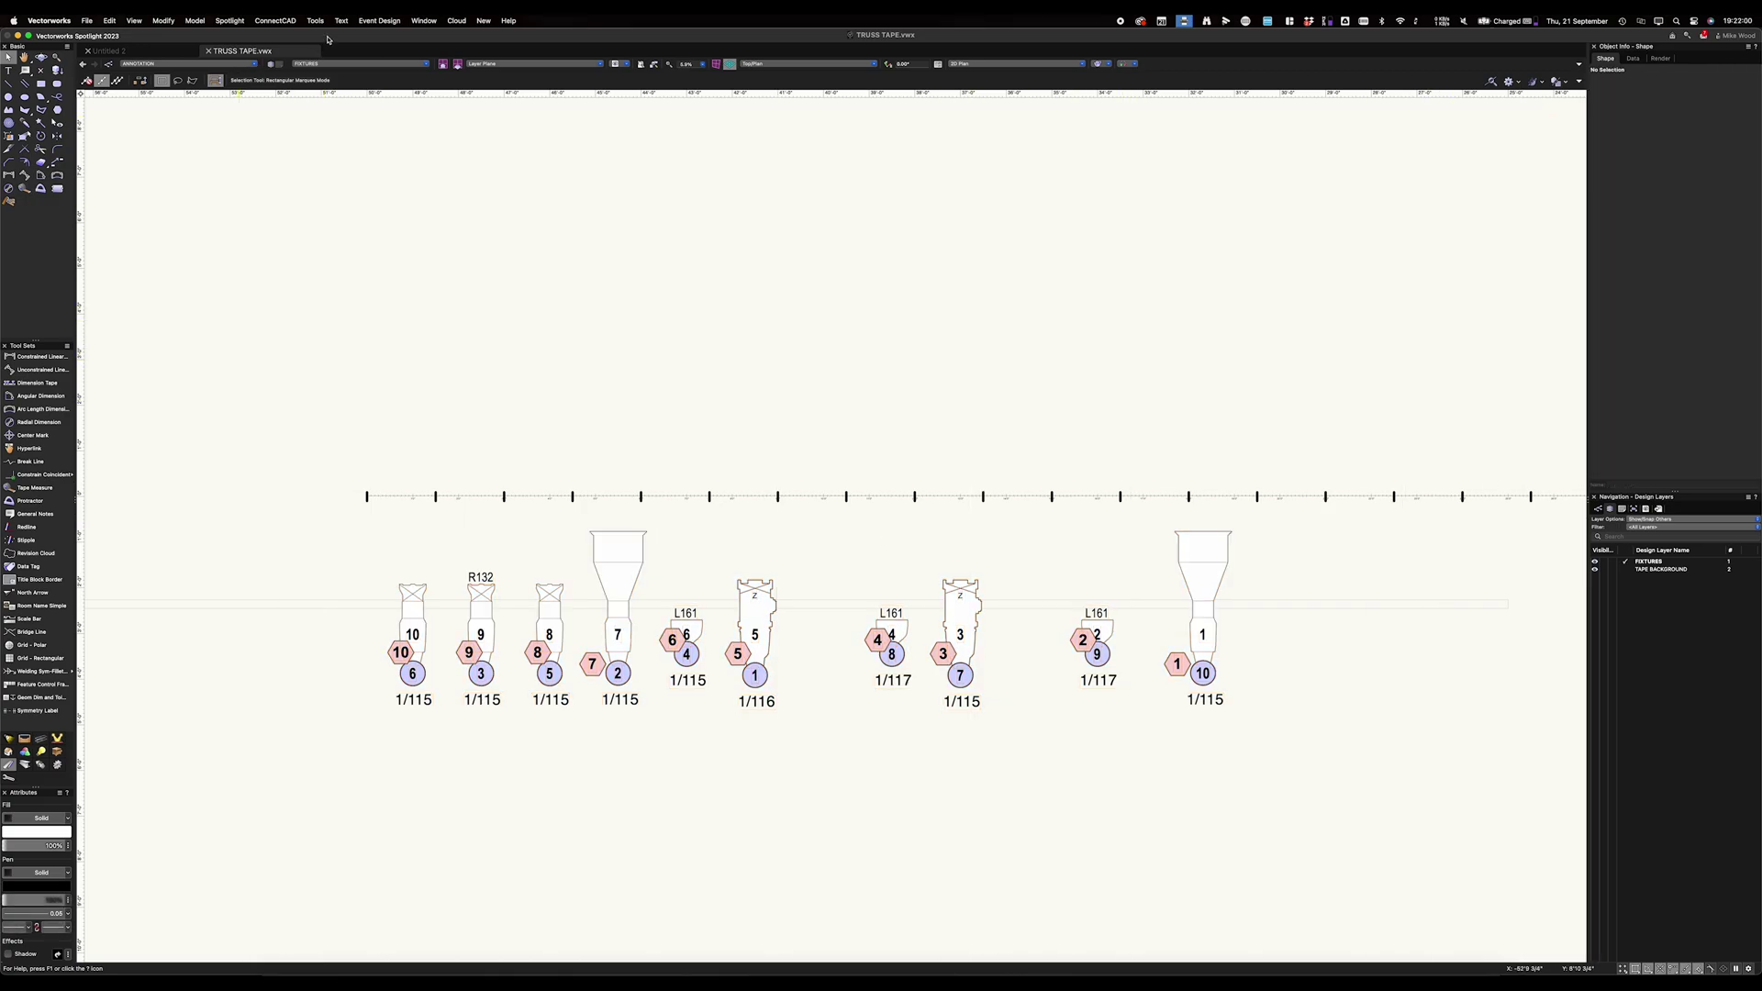
# - Open the 2D components of the Hang Card symbol from the file's resources, inspect its border, note text and arrow, and exit
pyautogui.press('super+r')
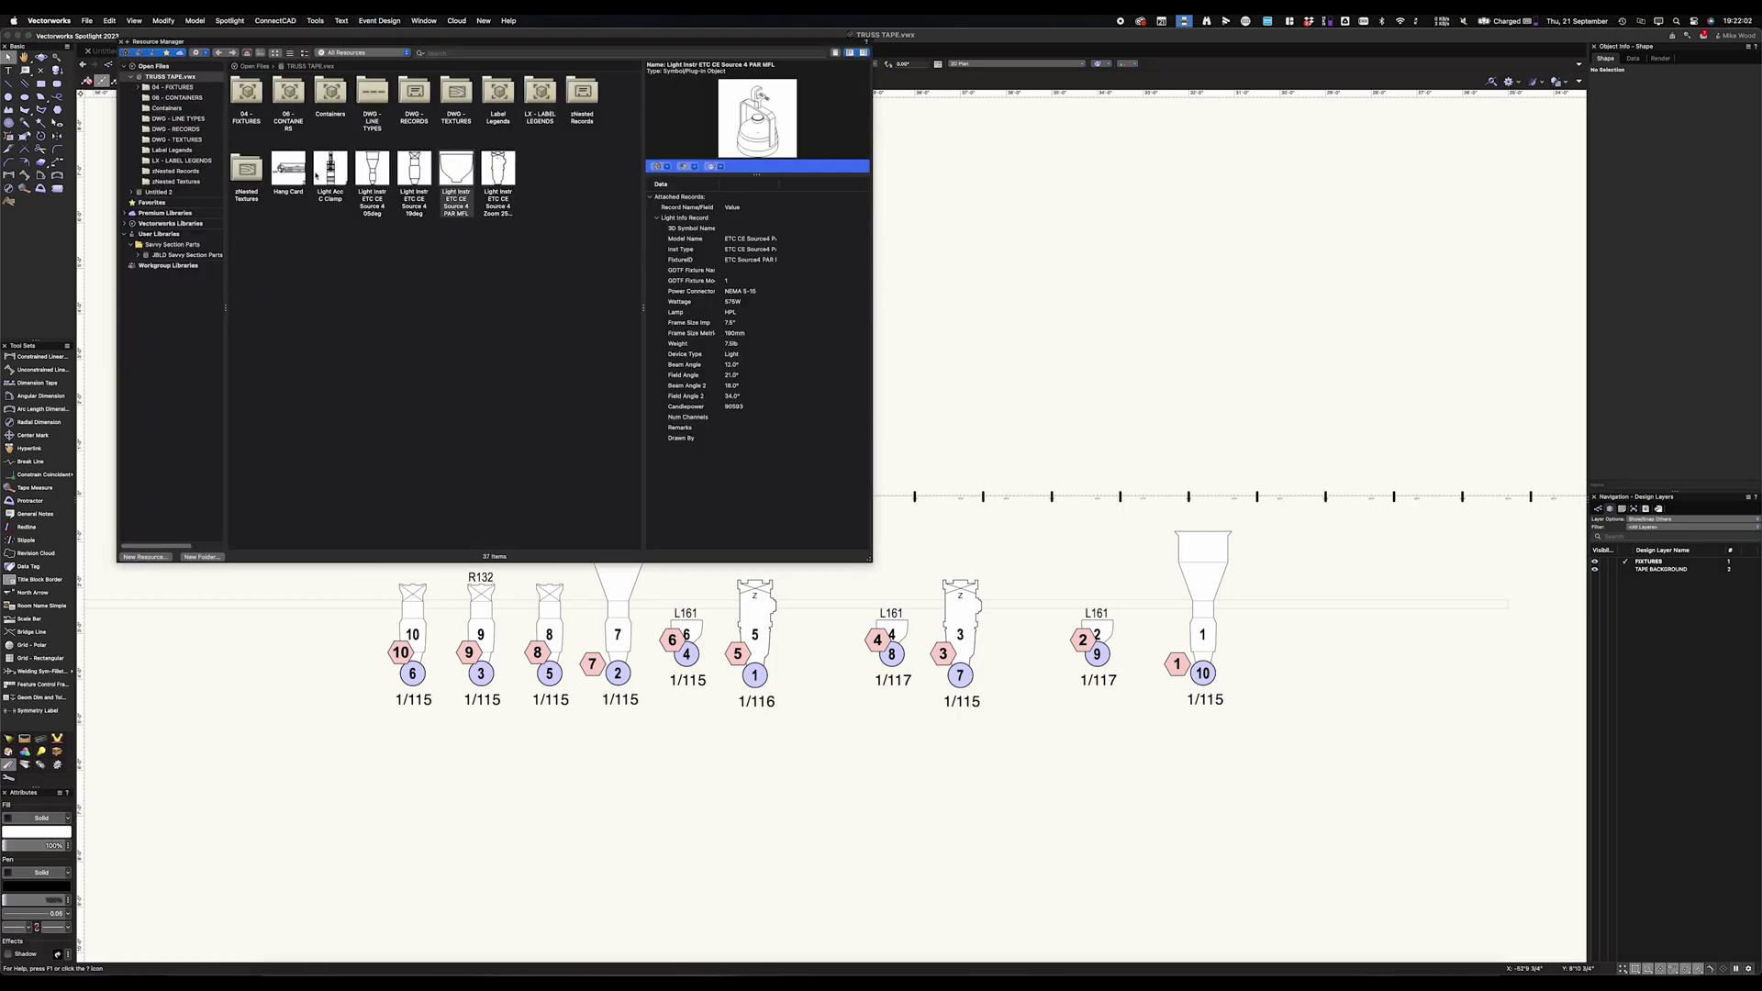
pyautogui.click(294, 172)
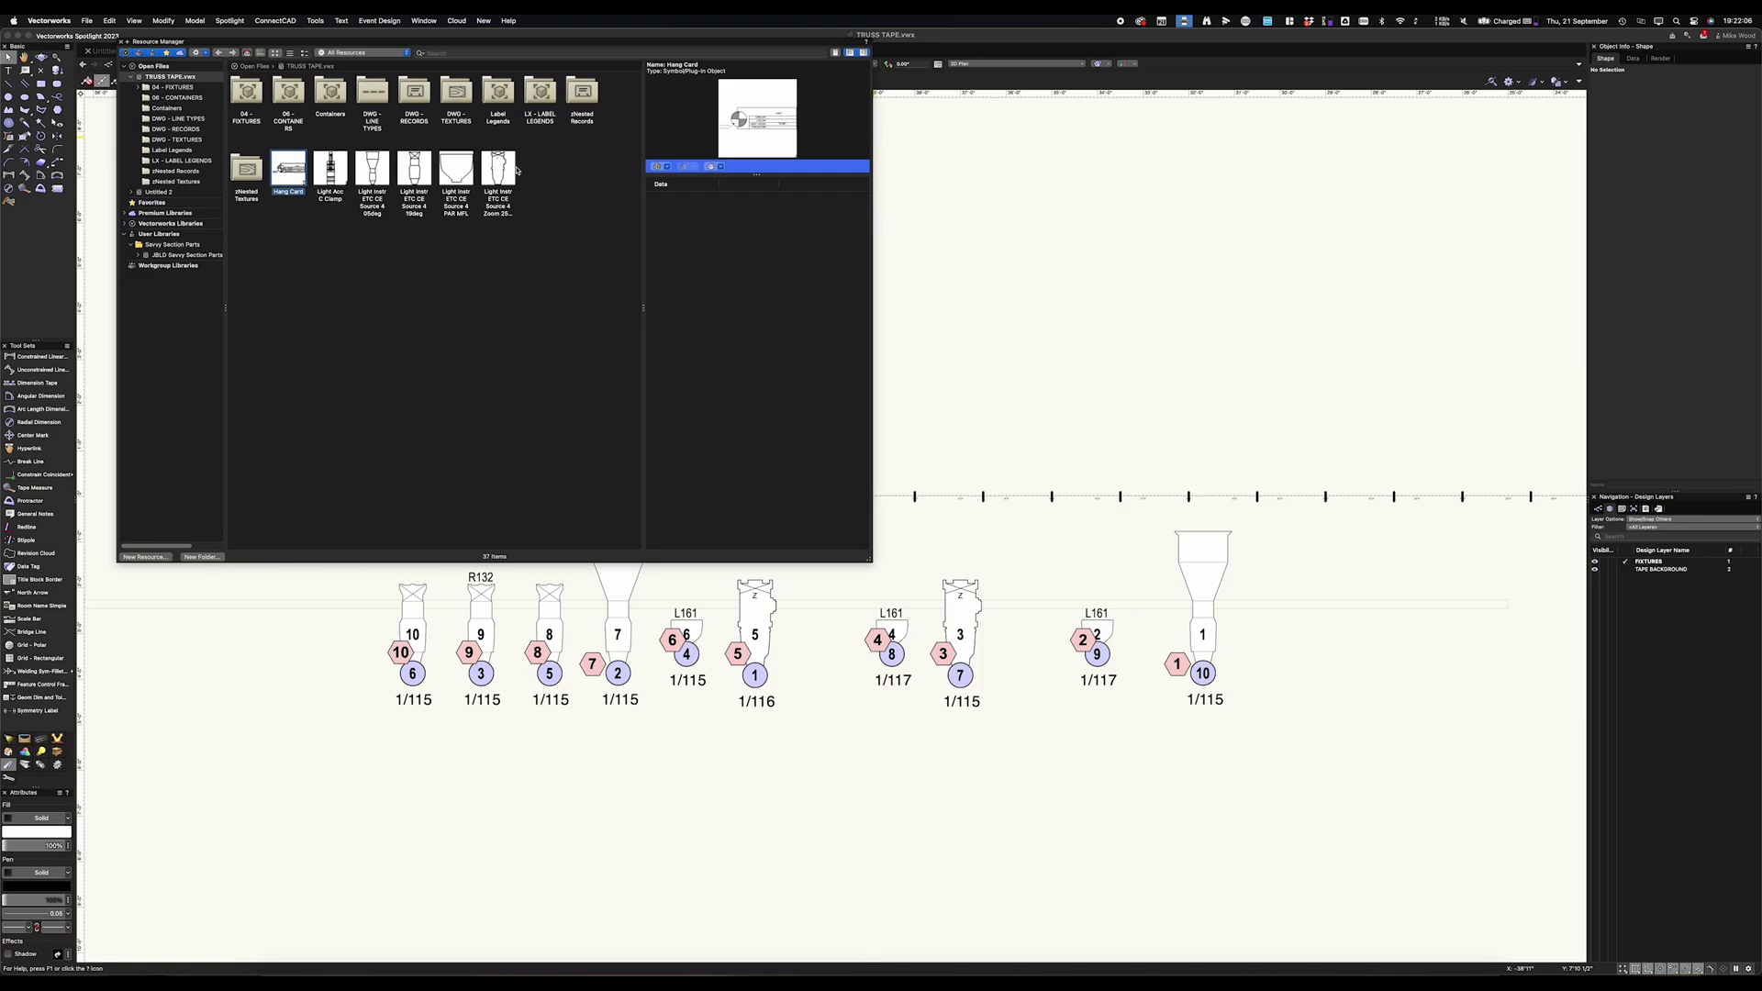
pyautogui.rightClick(286, 170)
pyautogui.click(321, 244)
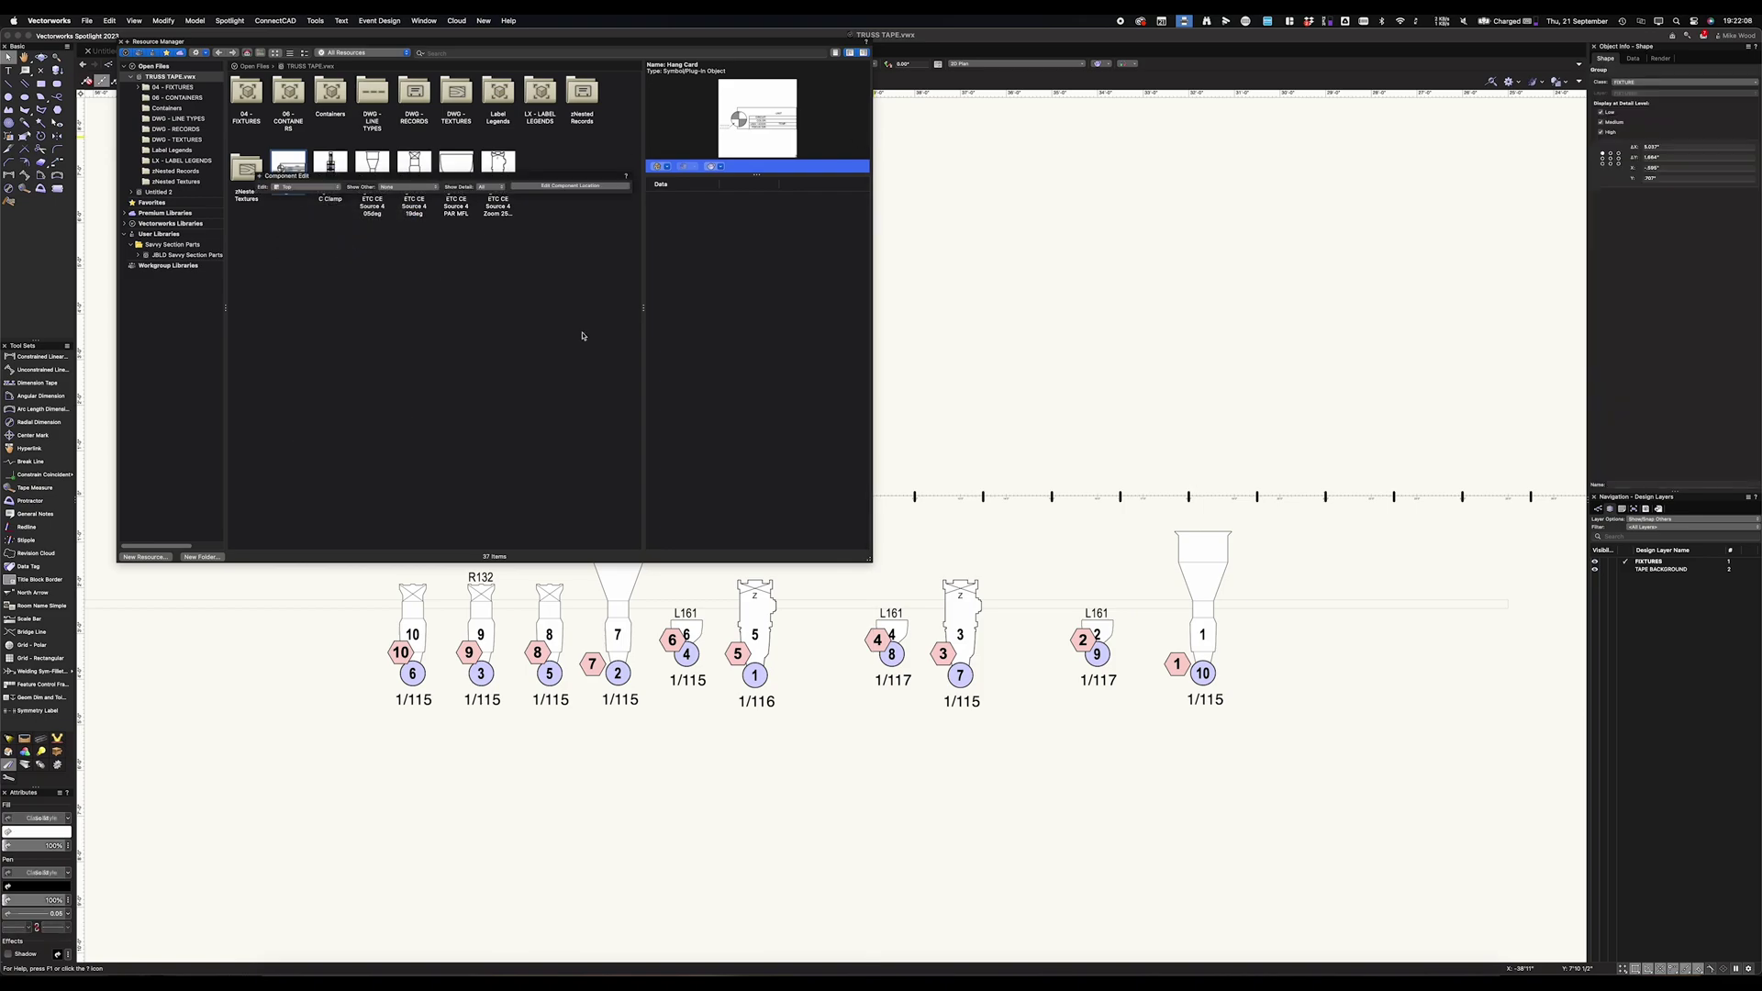
pyautogui.scroll(5, 829, 532)
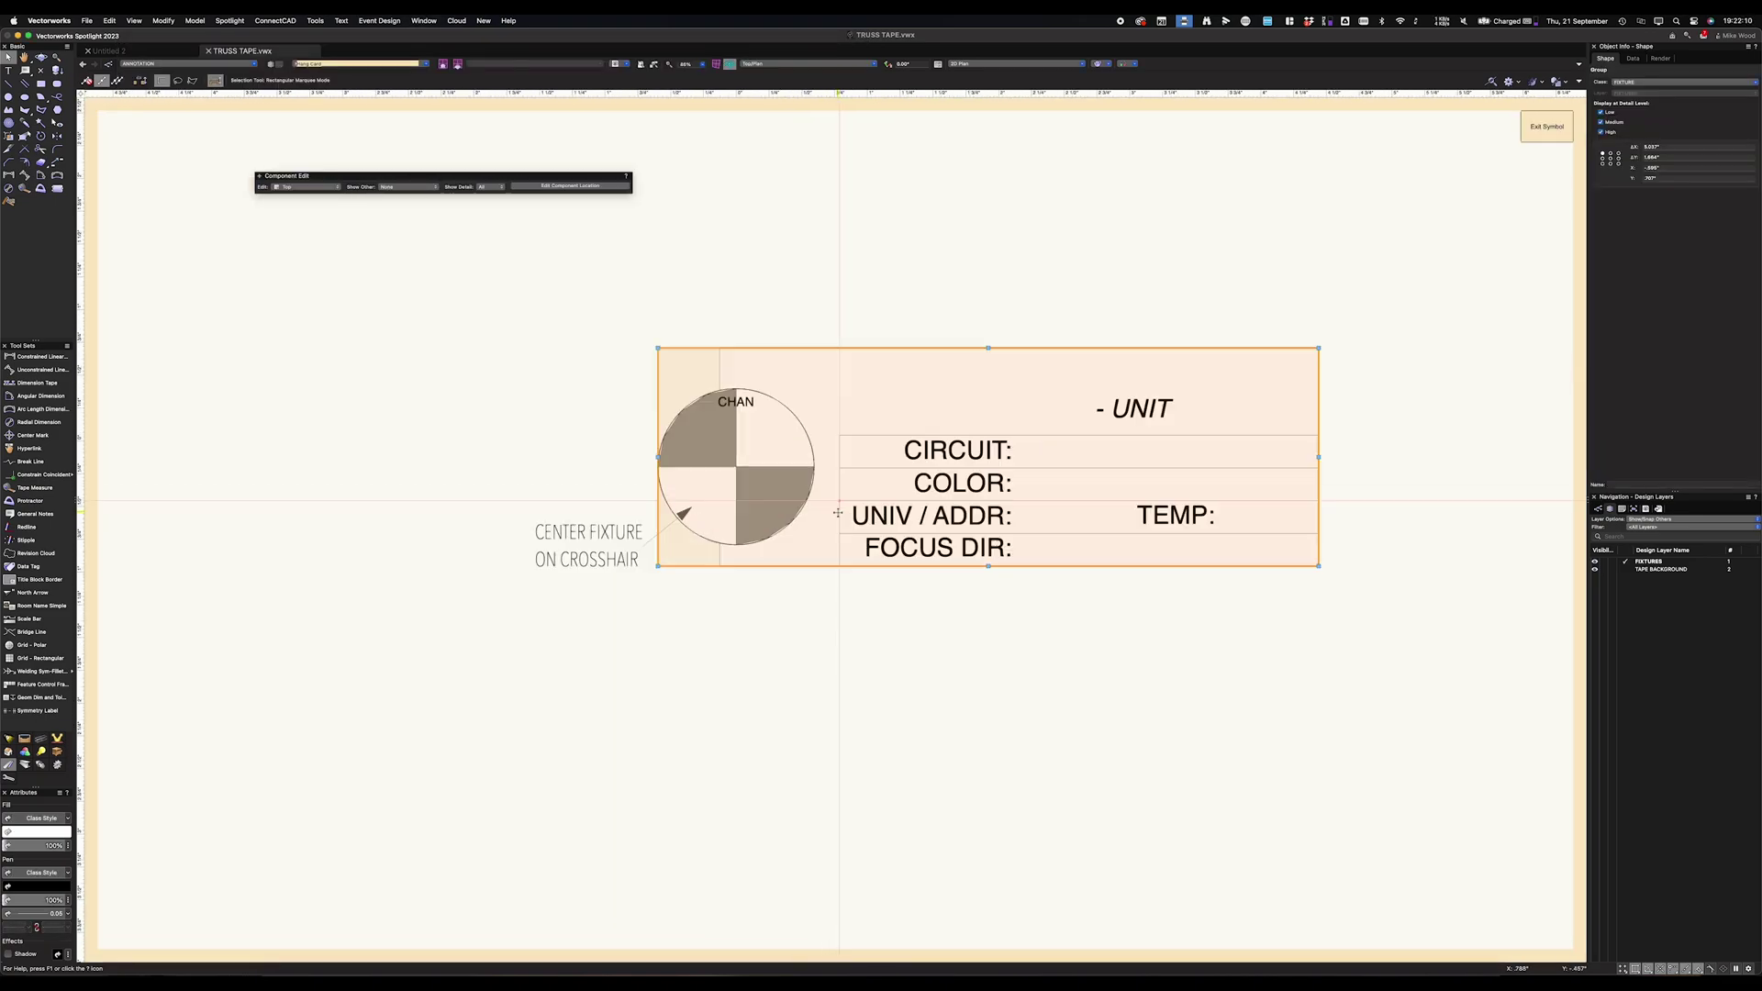
pyautogui.click(945, 610)
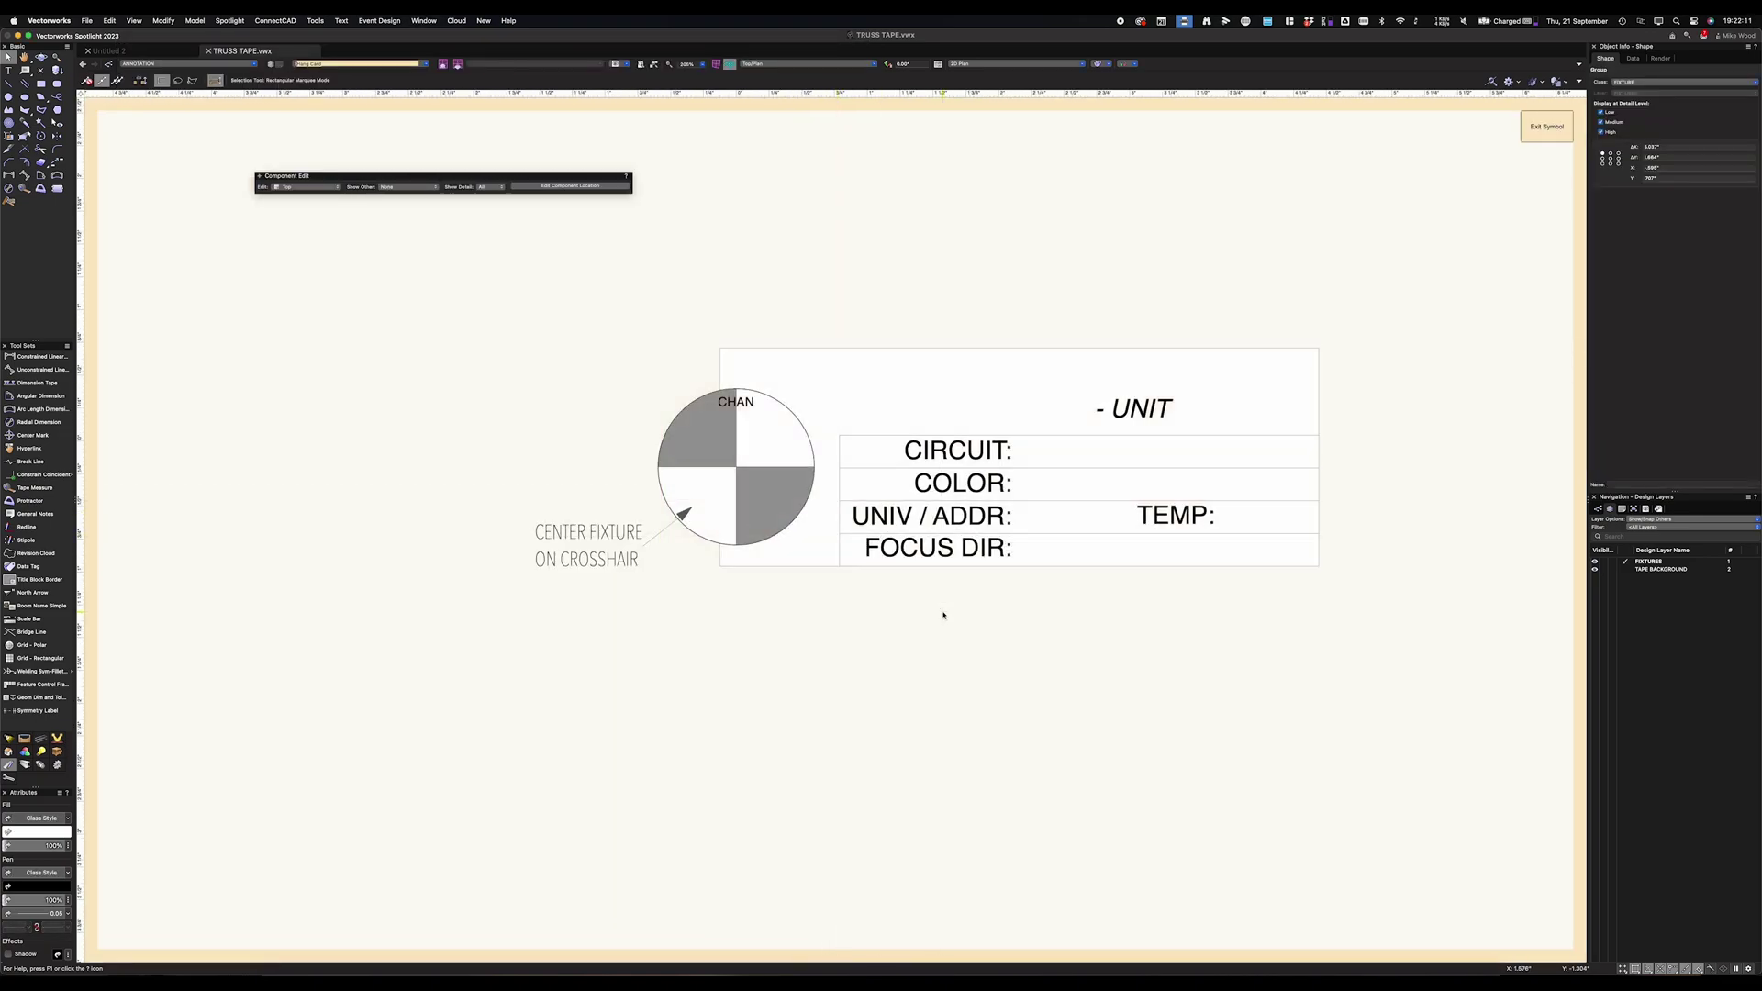
pyautogui.click(676, 519)
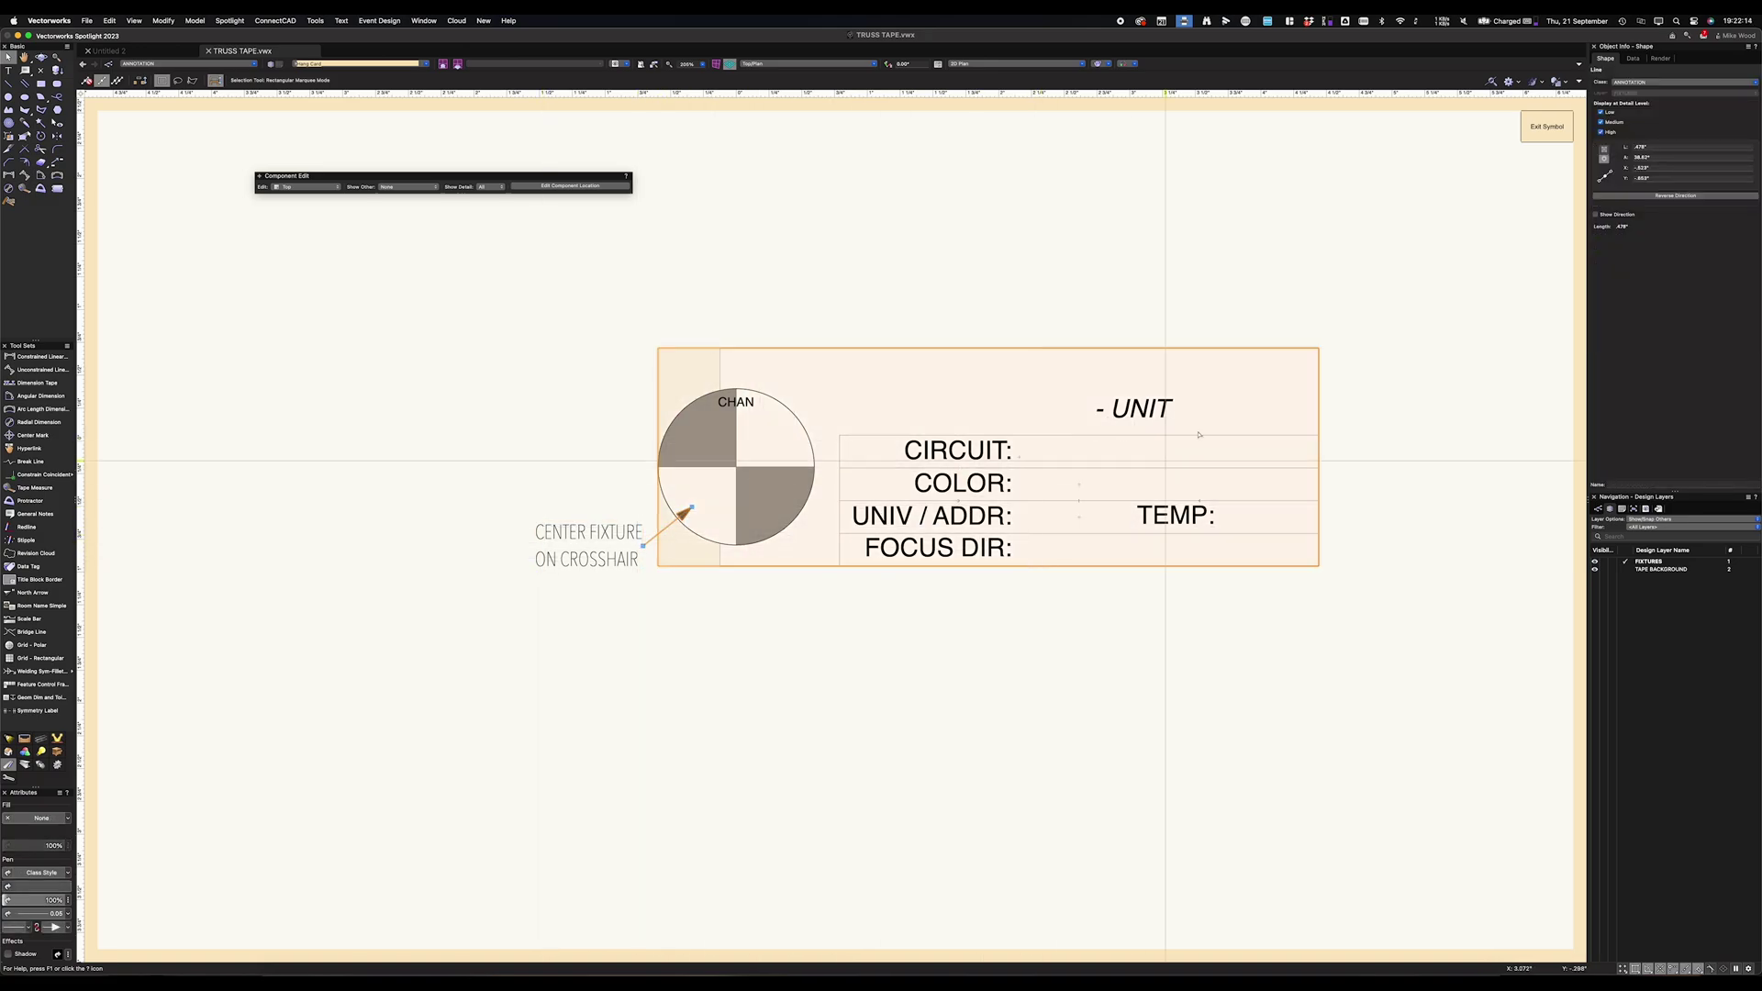
pyautogui.click(1538, 127)
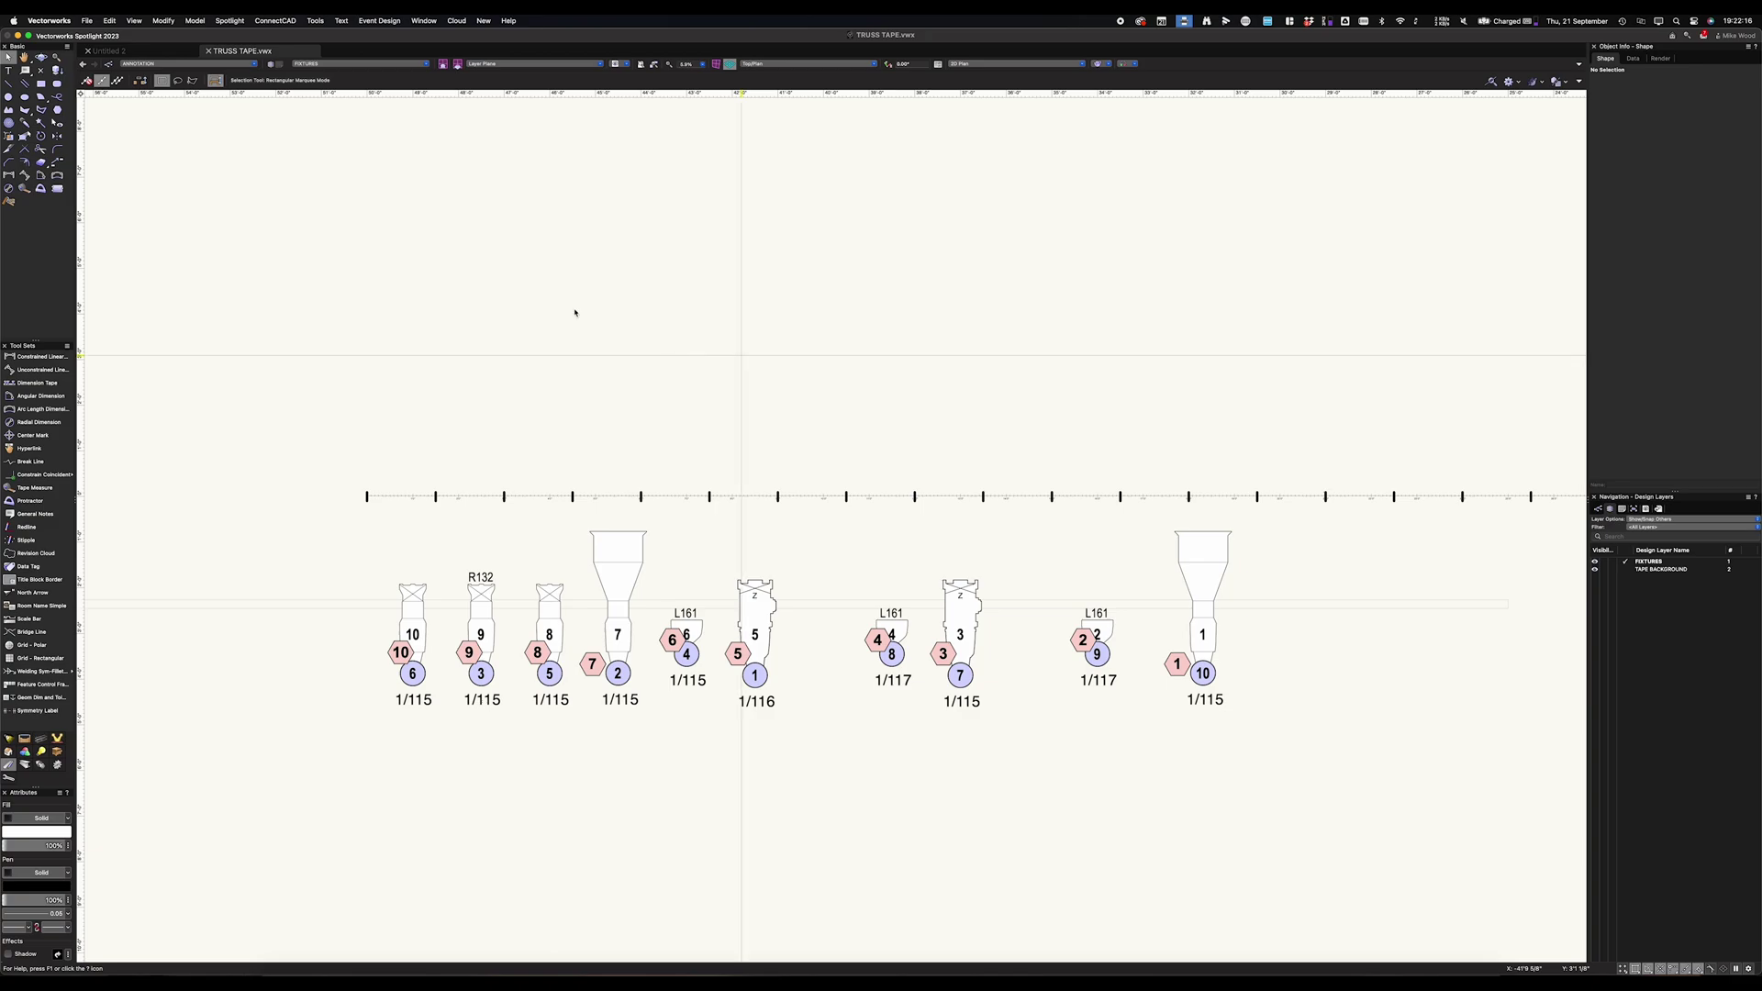
# - Open the HANG TAPE label legend's 2D layout and examine where its instrument type, circuit, address, user and channel fields sit
pyautogui.click(230, 20)
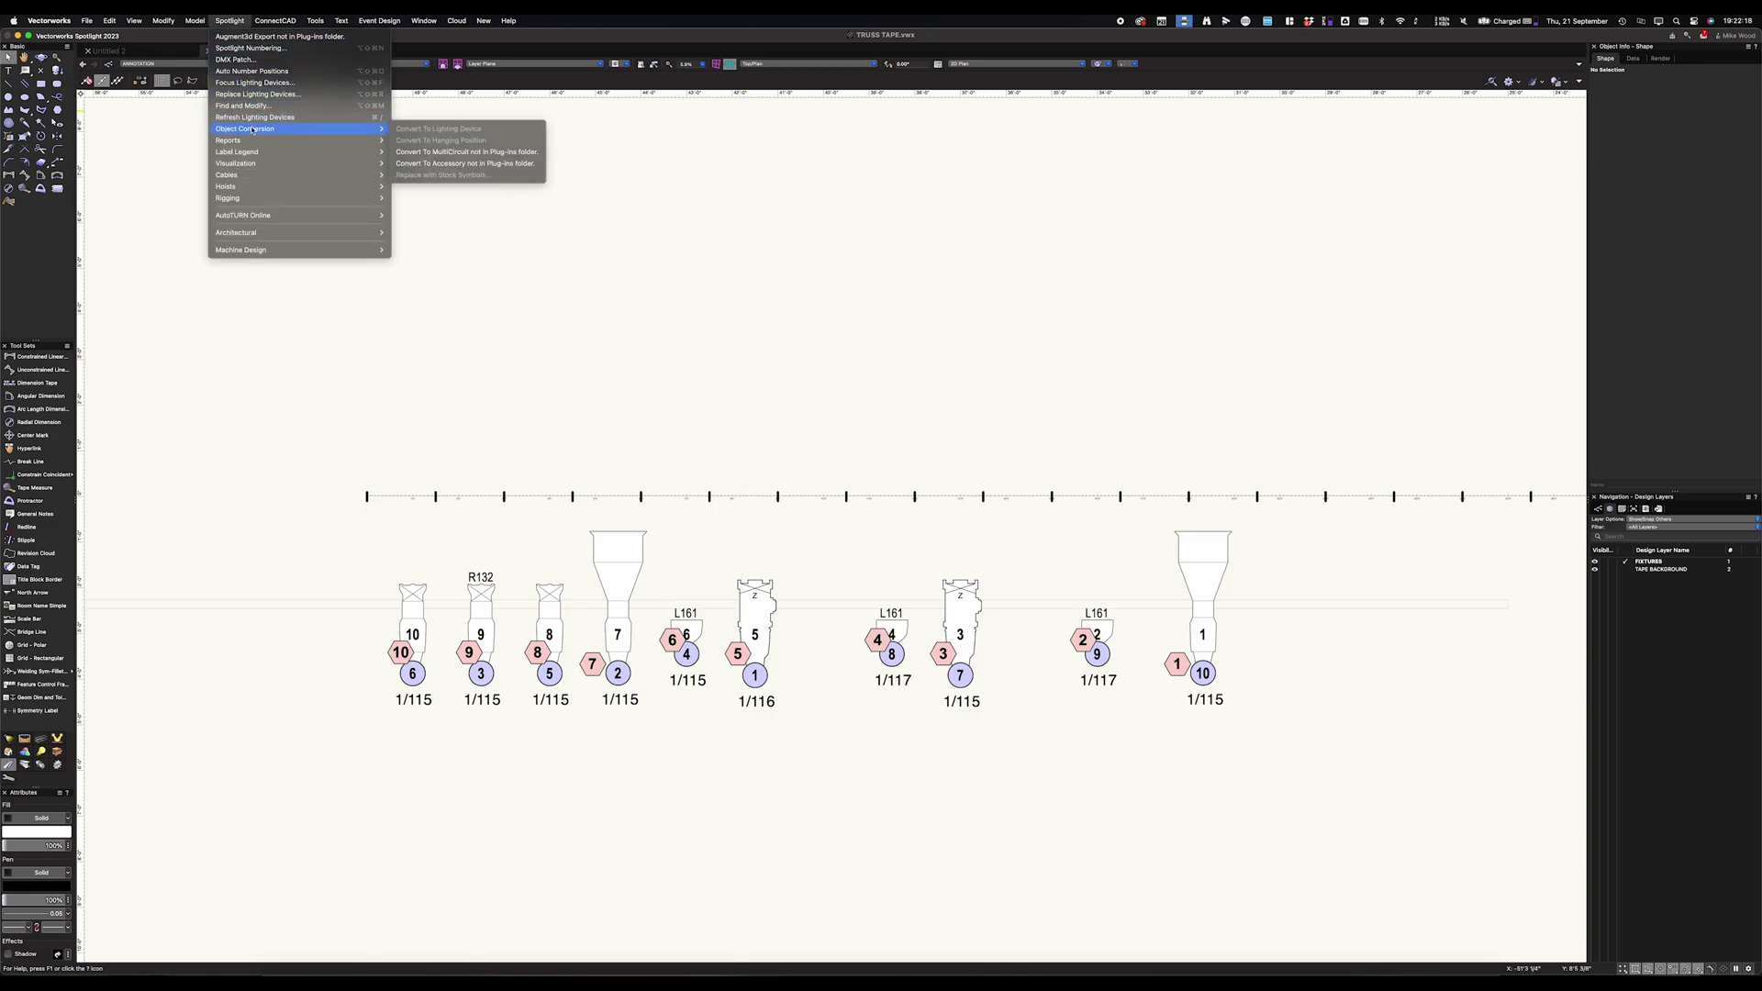
pyautogui.moveTo(247, 153)
pyautogui.click(435, 163)
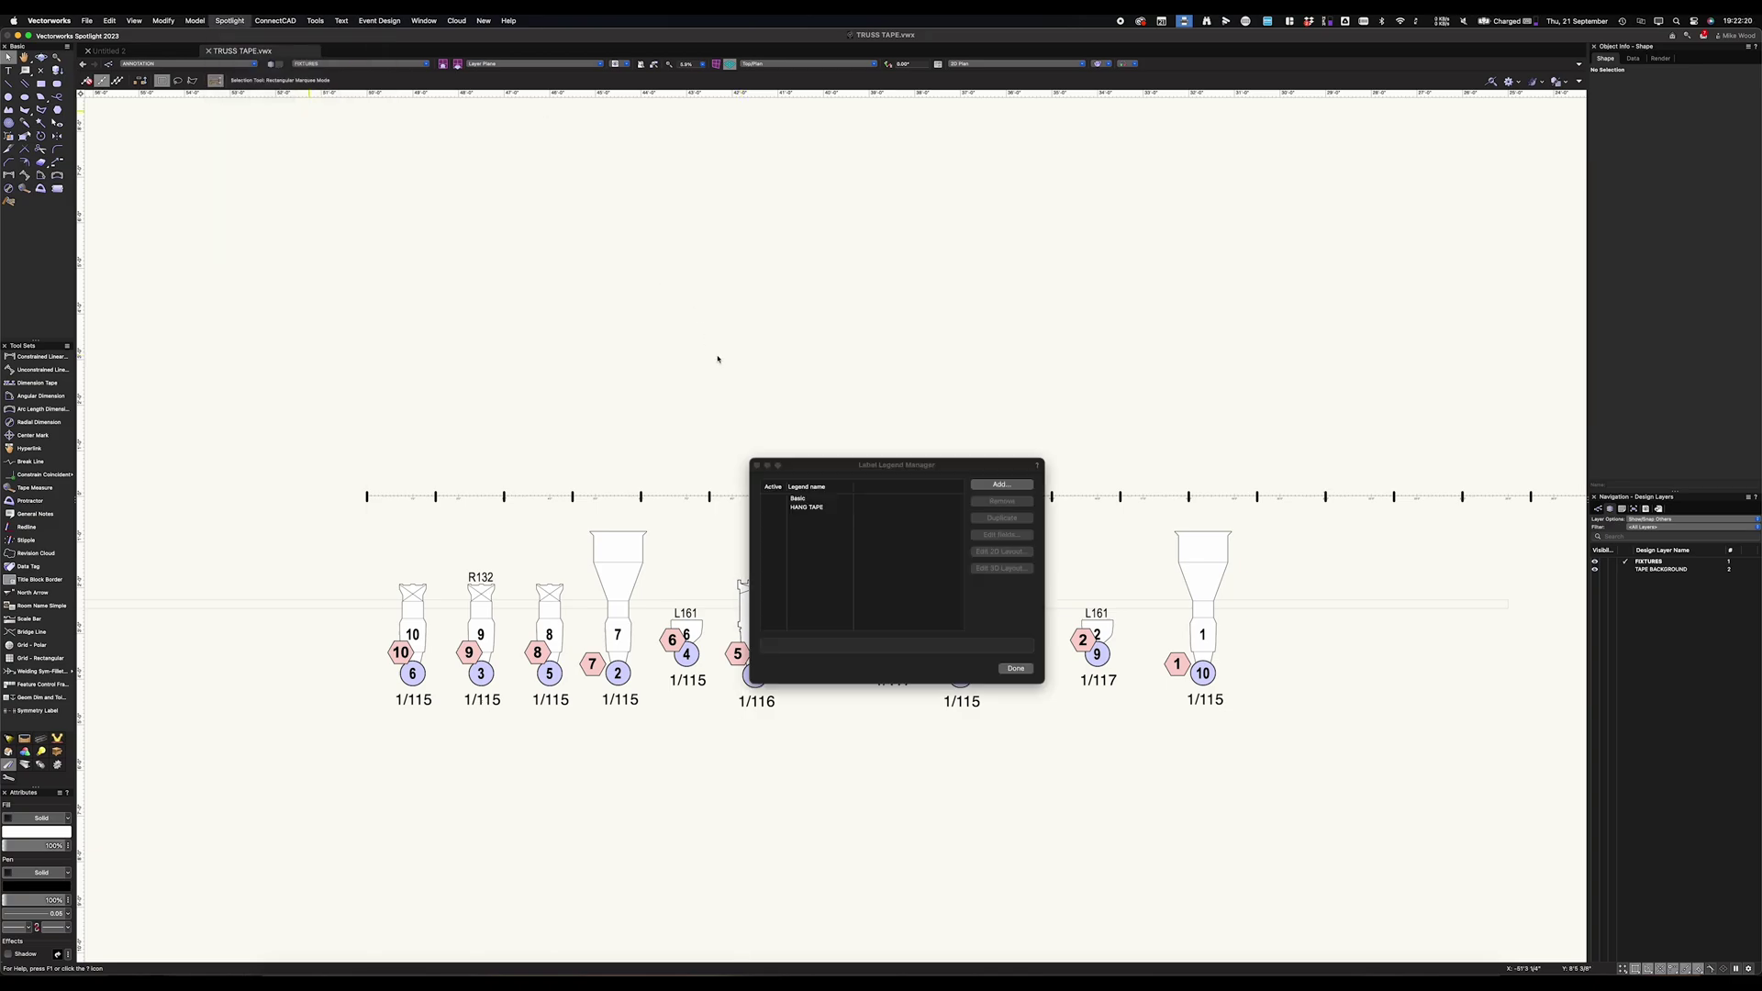
pyautogui.click(809, 508)
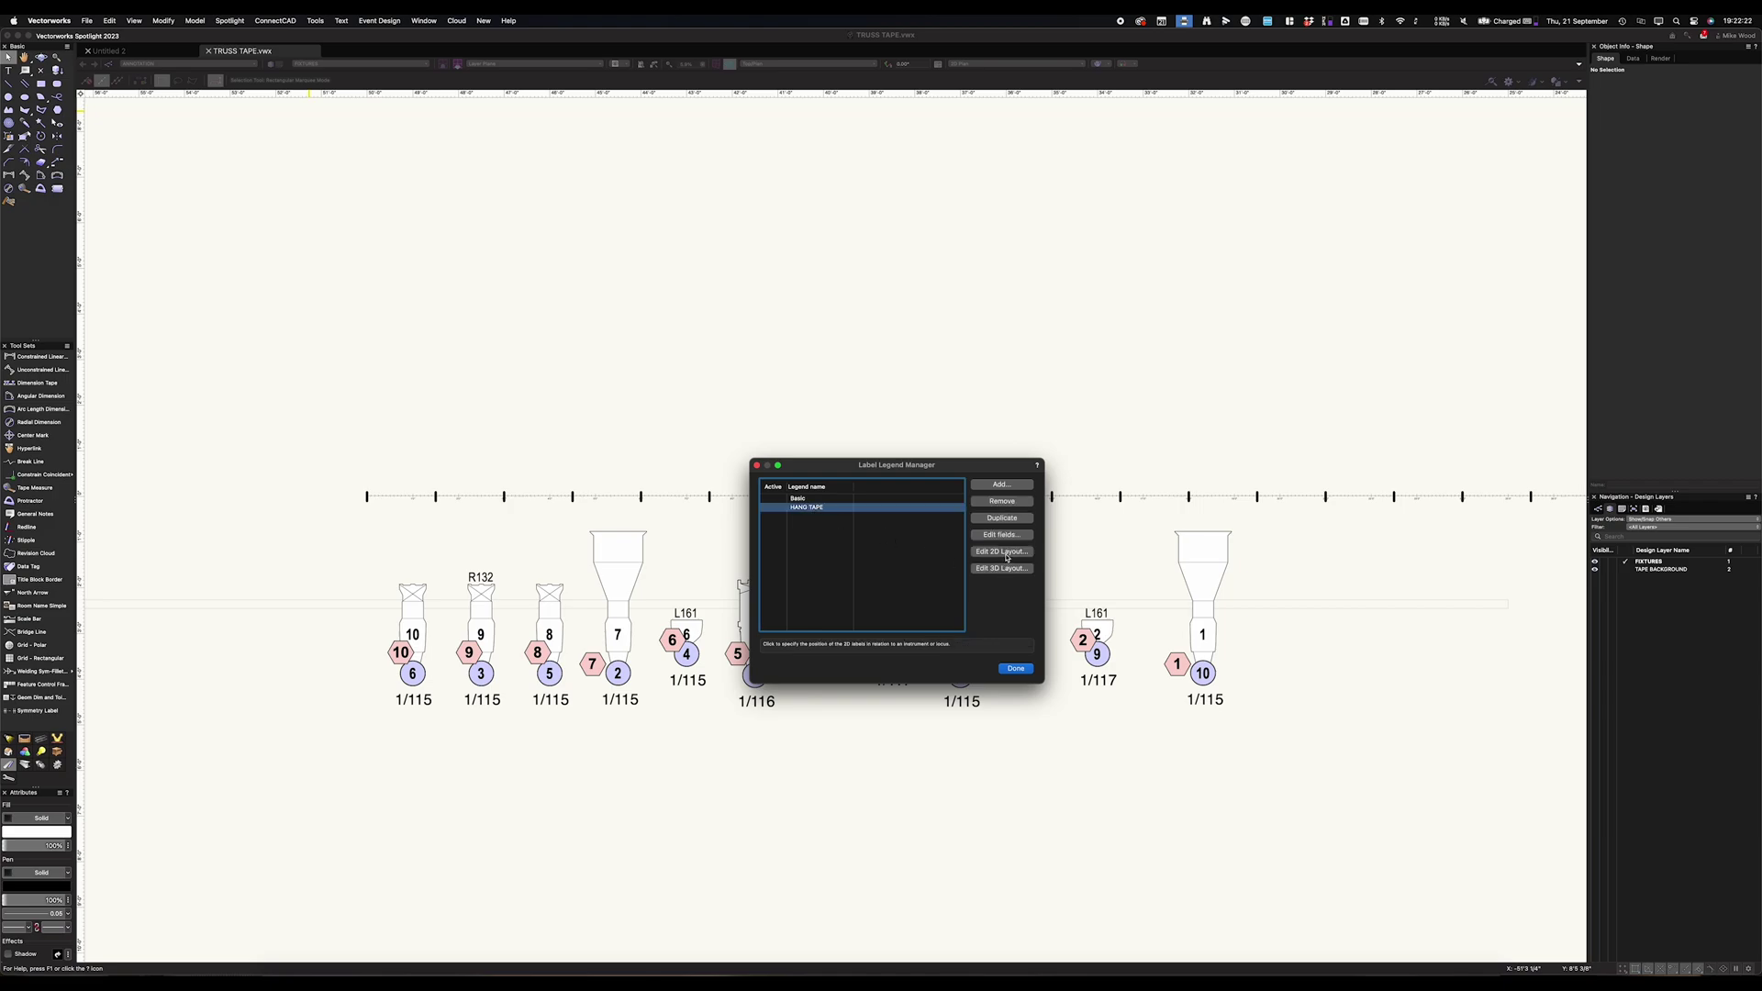
pyautogui.click(1003, 552)
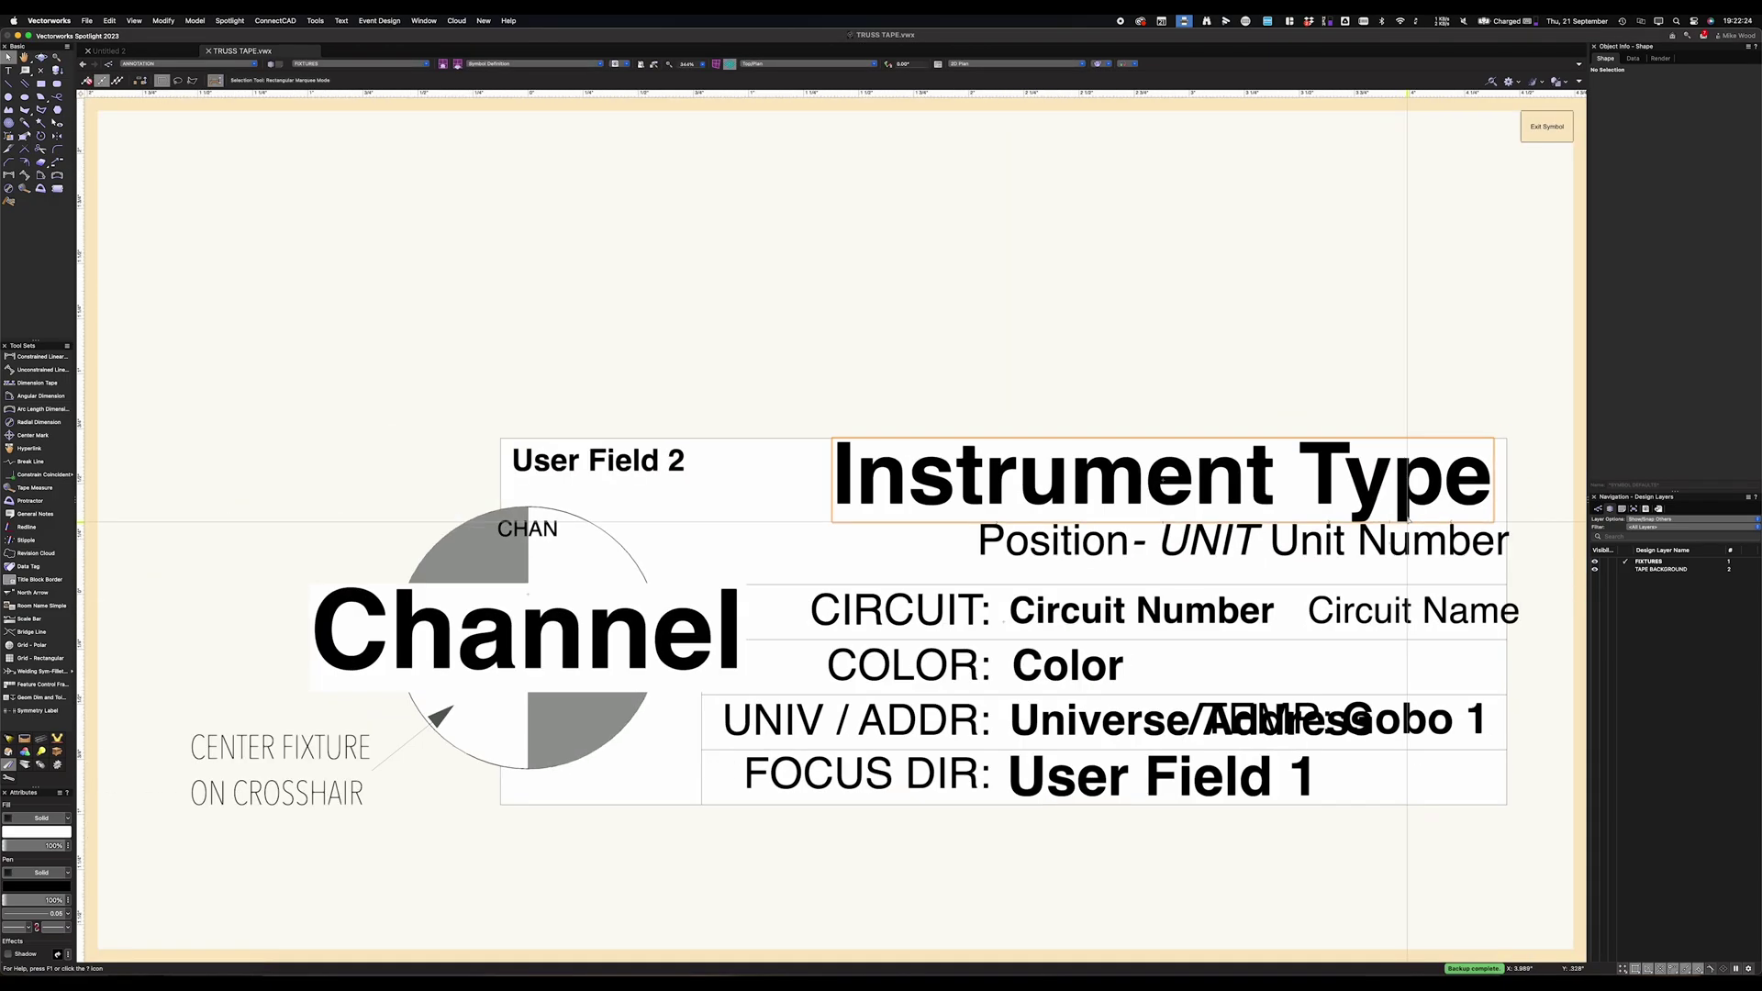
pyautogui.scroll(-3, 1409, 520)
pyautogui.hscroll(2, 1409, 519)
pyautogui.click(1135, 377)
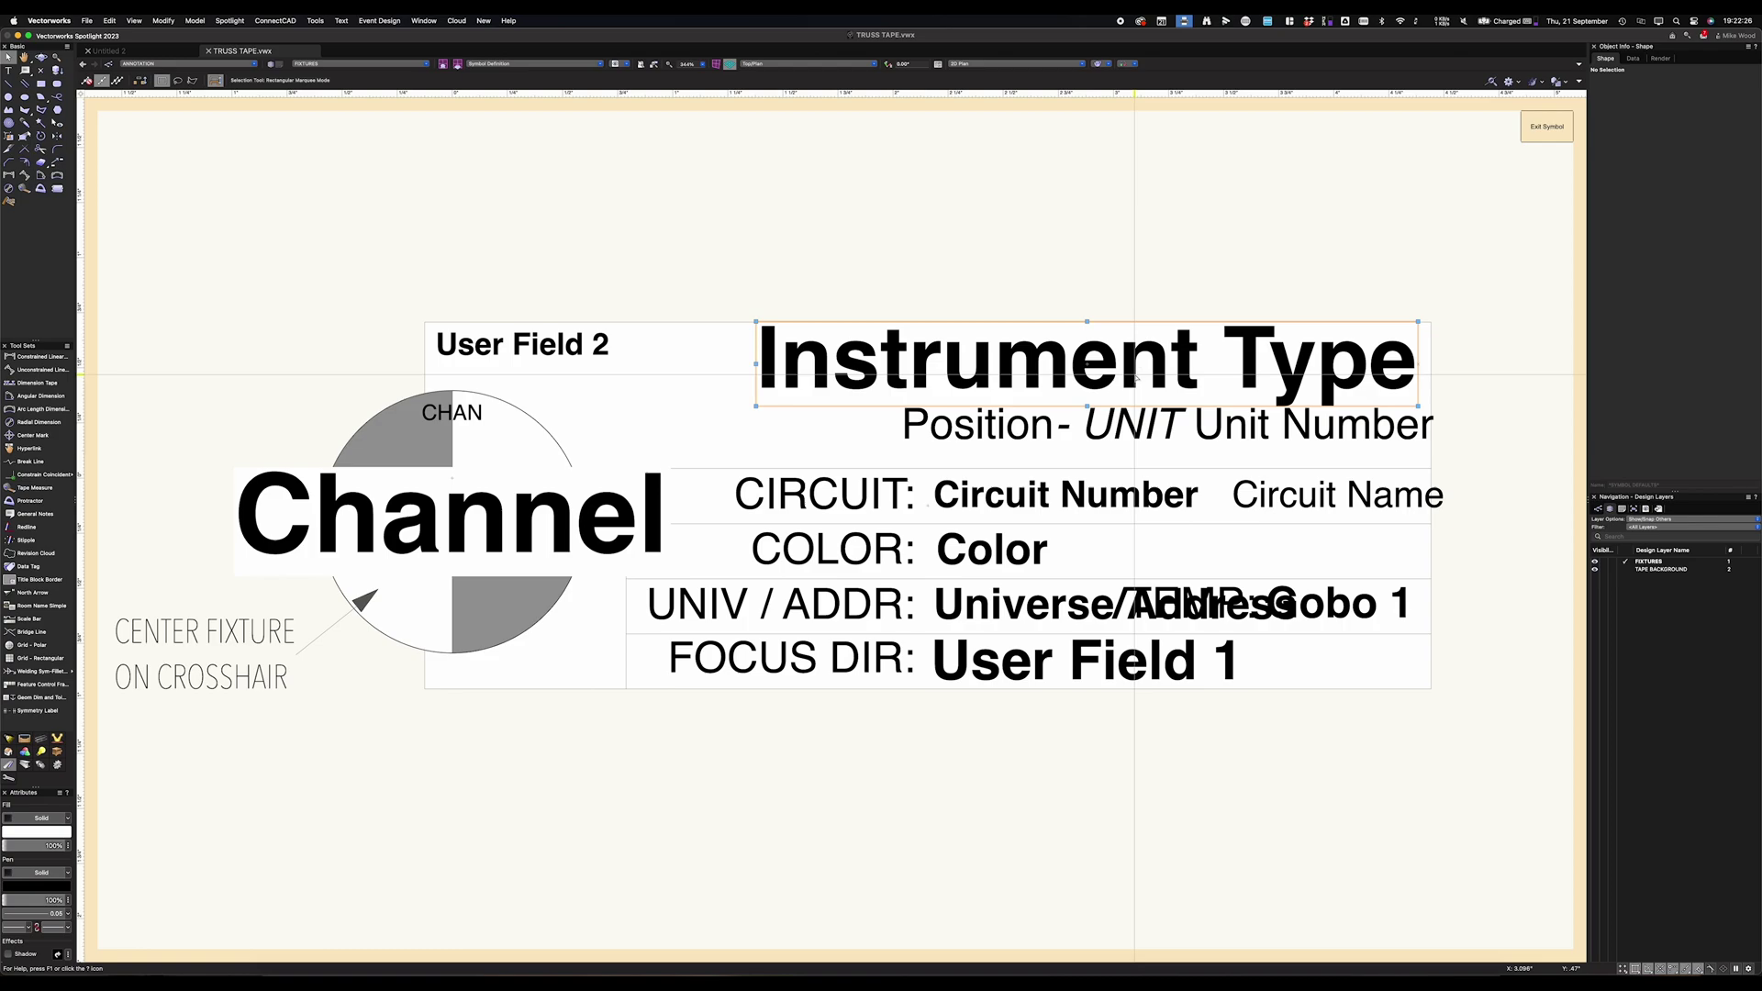
pyautogui.click(1314, 496)
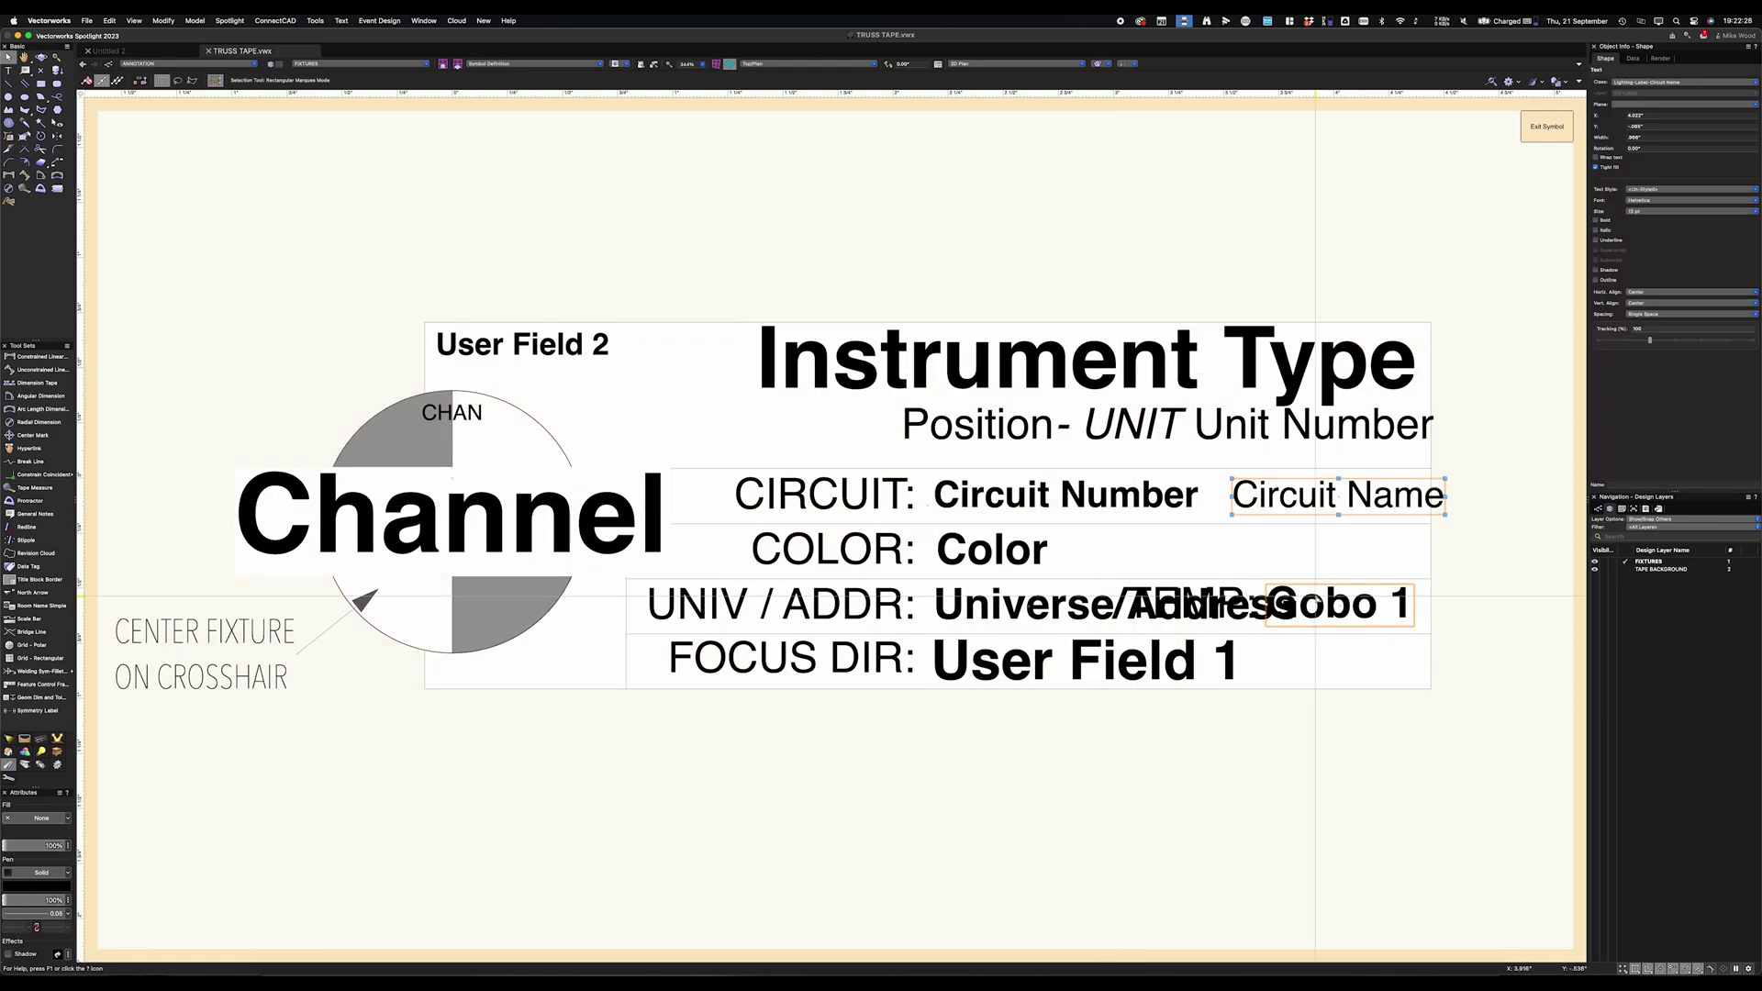
pyautogui.click(1064, 659)
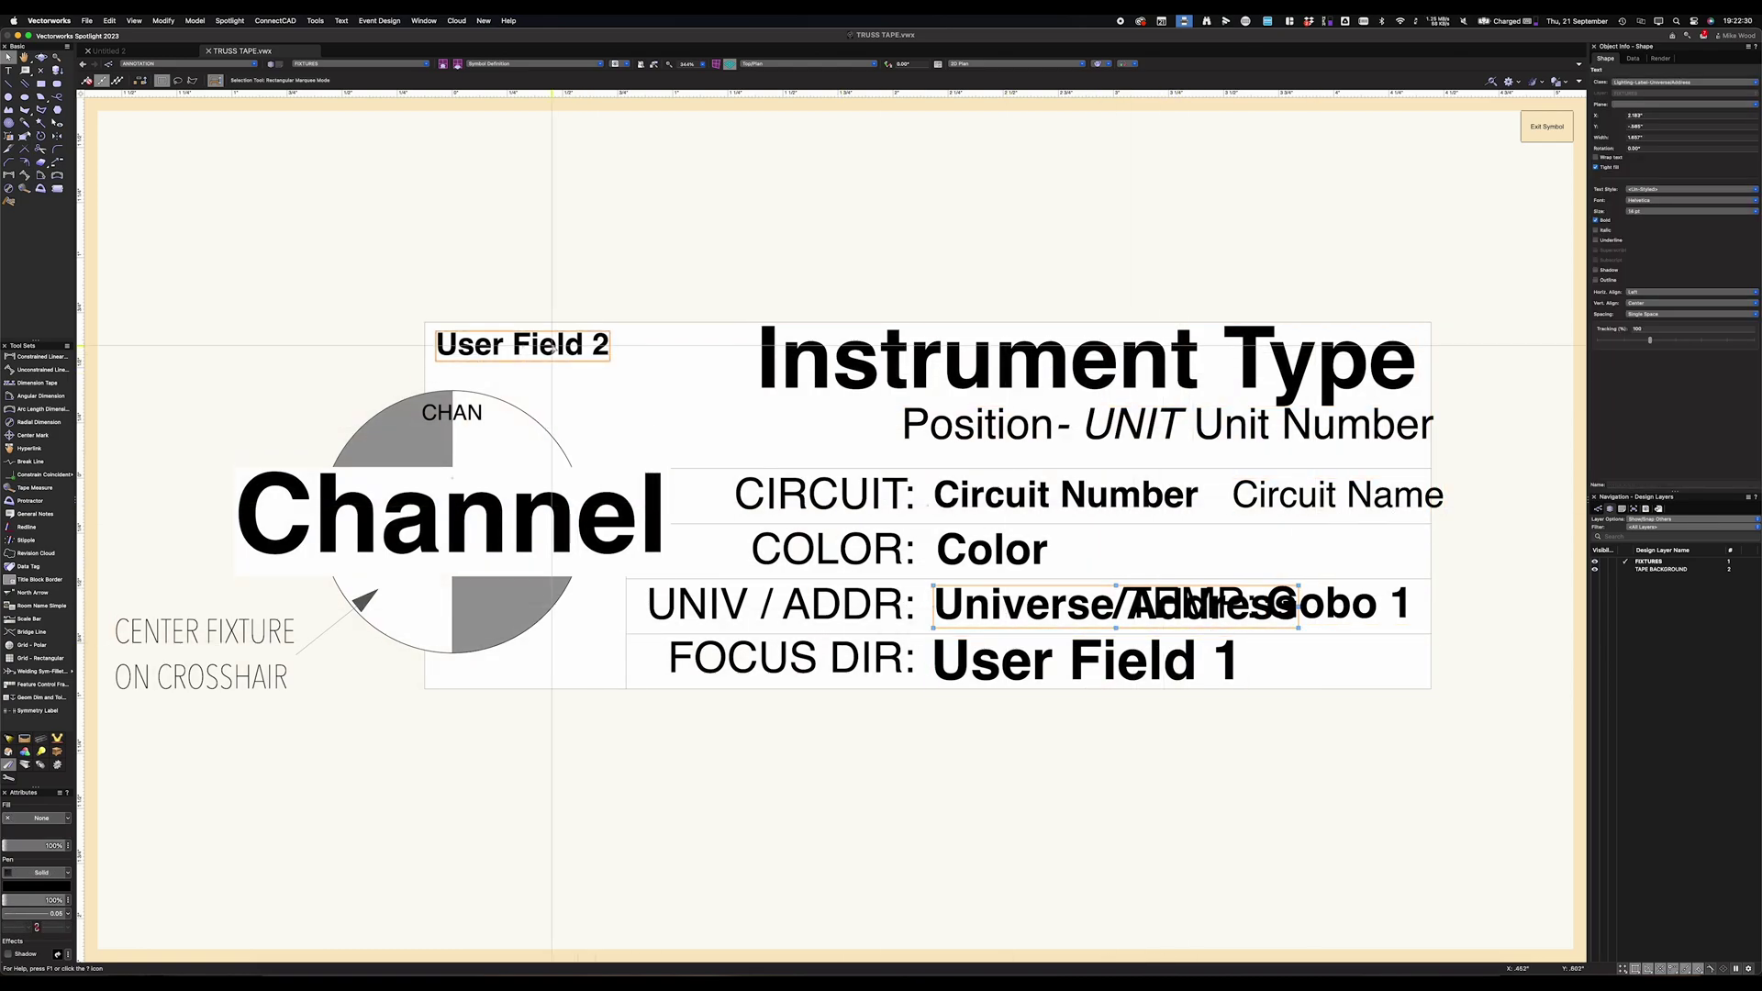
pyautogui.click(521, 345)
pyautogui.click(503, 514)
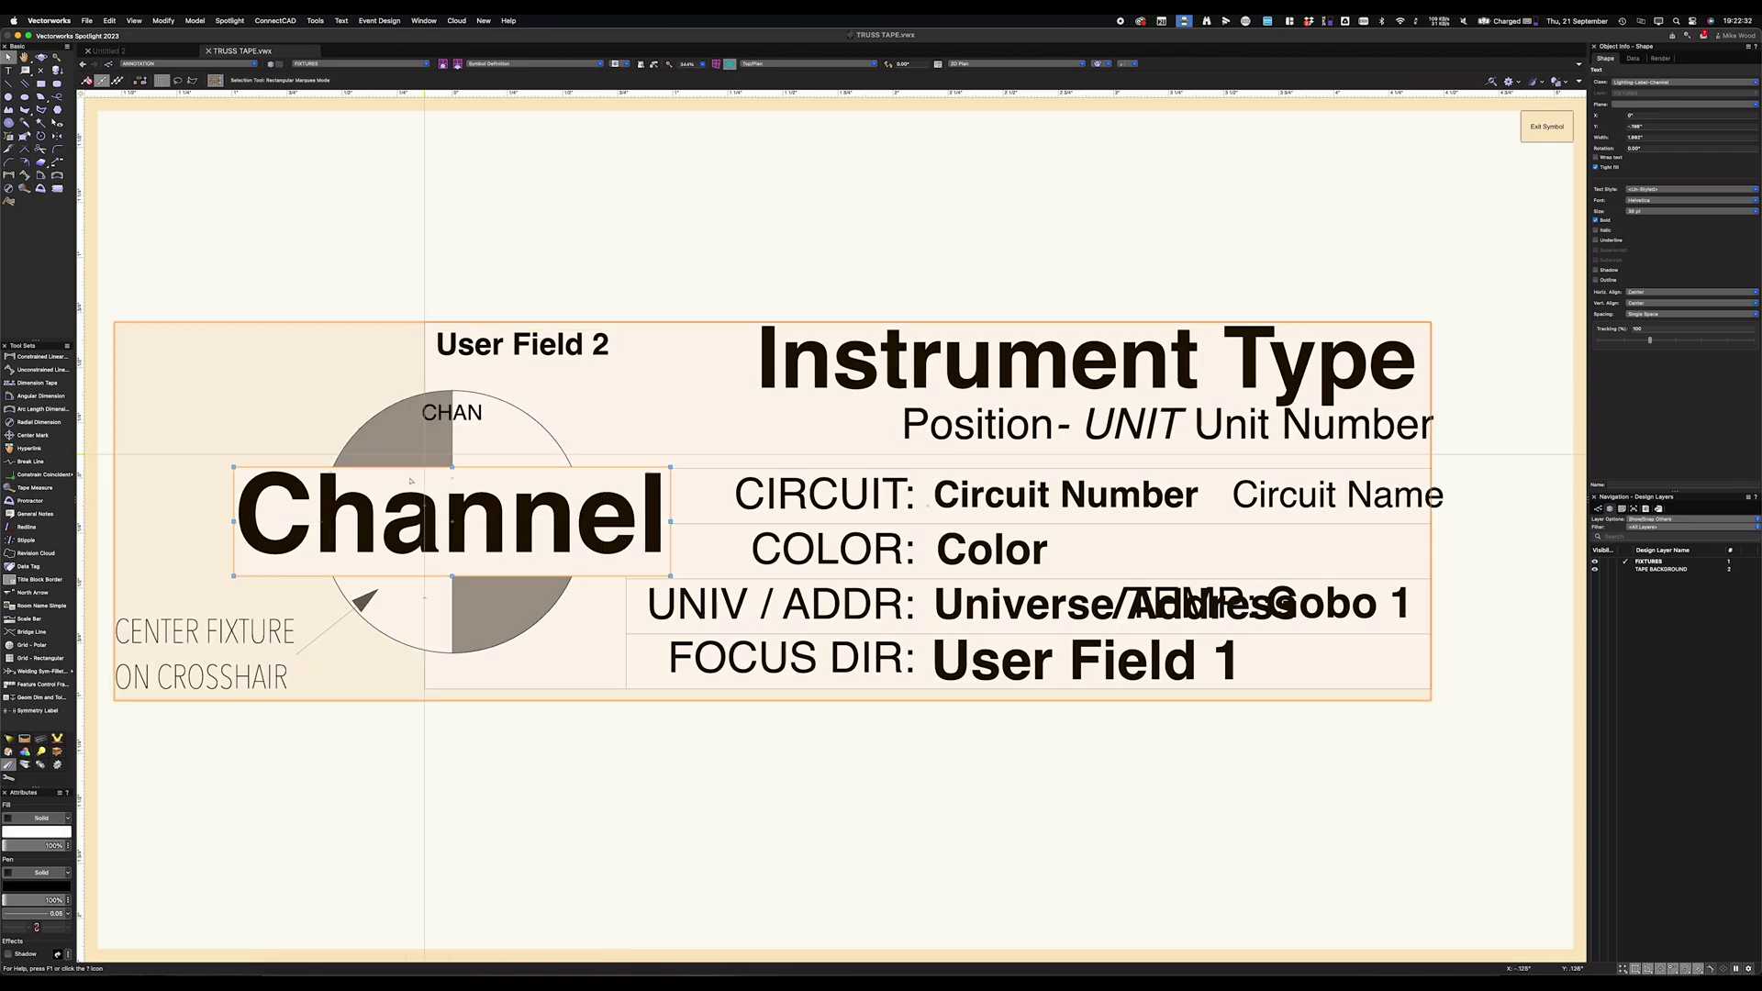
pyautogui.click(1547, 126)
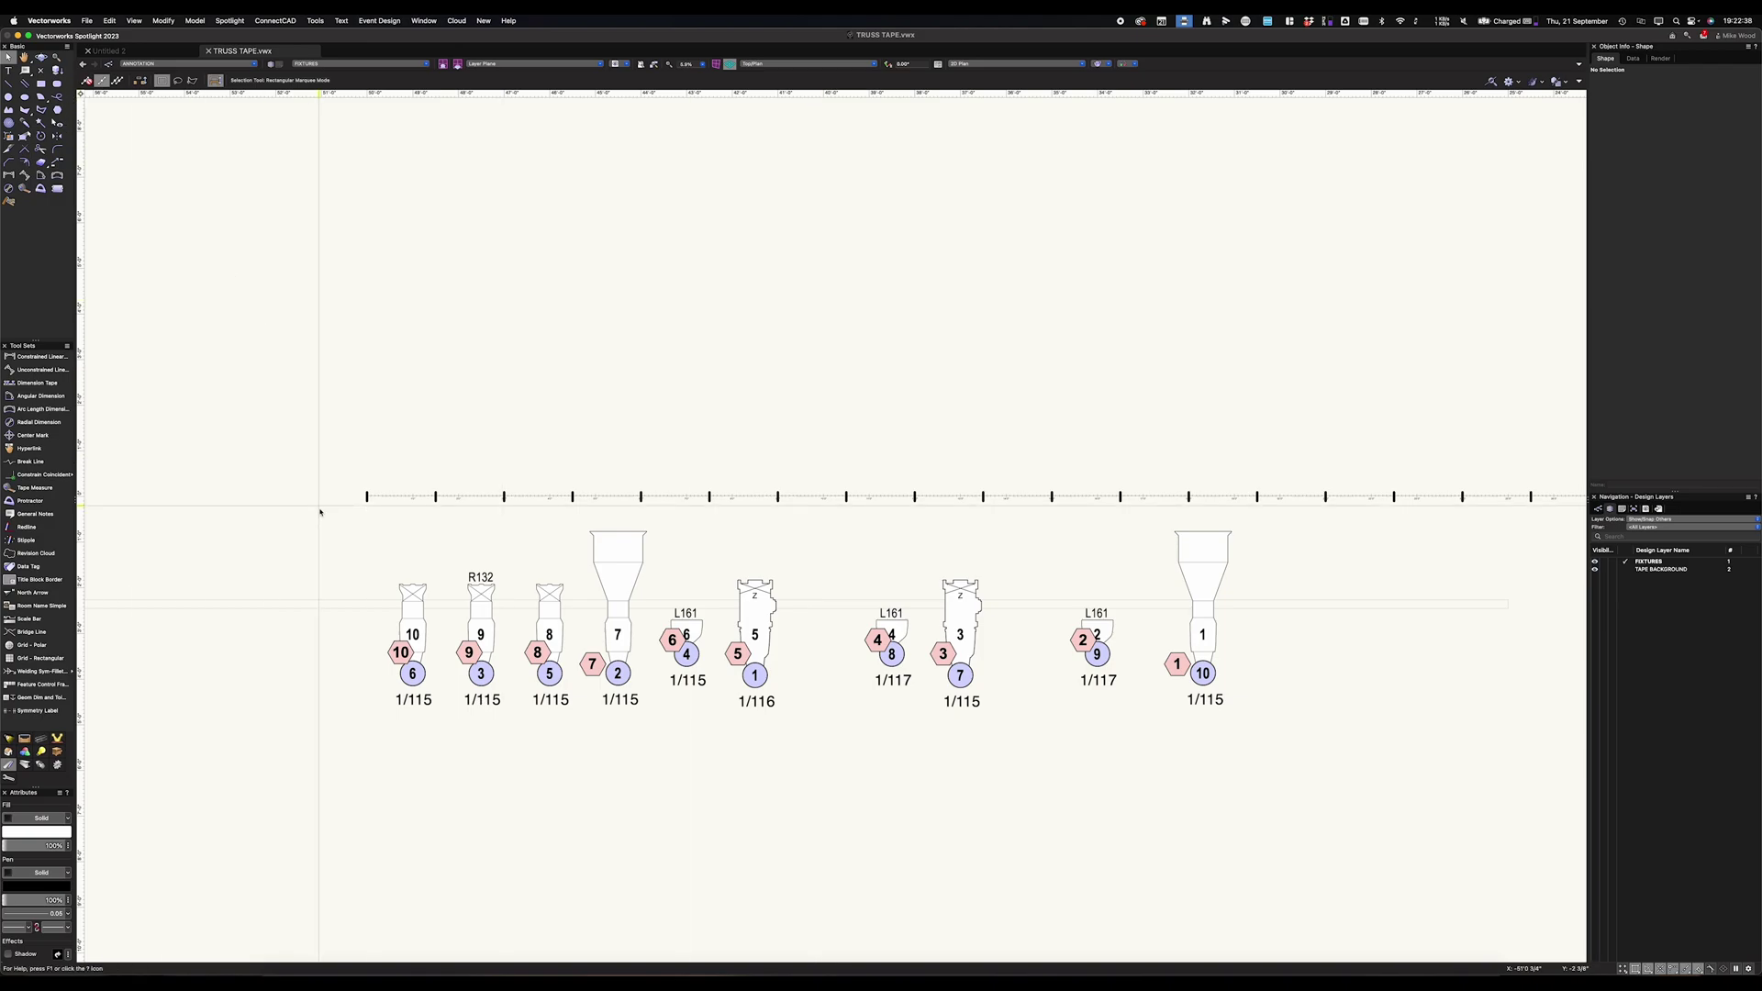
# - Set the symbol name of all ten lighting devices to Hang Card and apply the HANG TAPE label legend to them
pyautogui.moveTo(327, 517); pyautogui.dragTo(1313, 821)
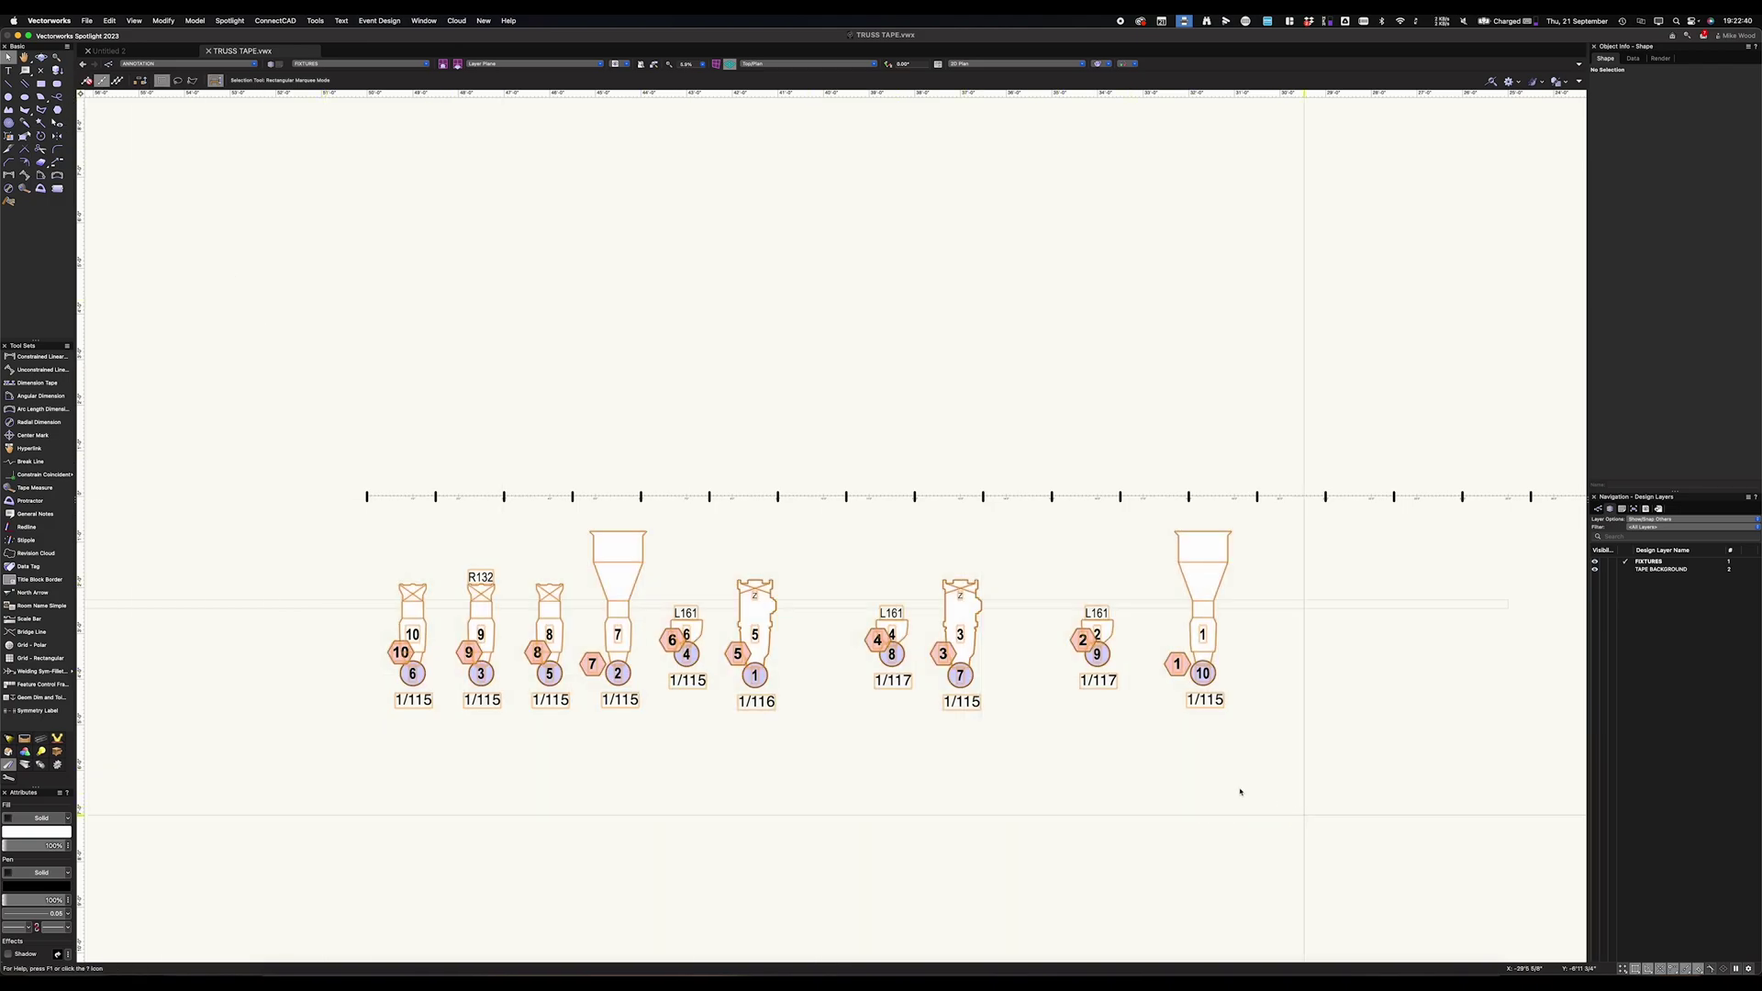
pyautogui.scroll(-8, 1649, 443)
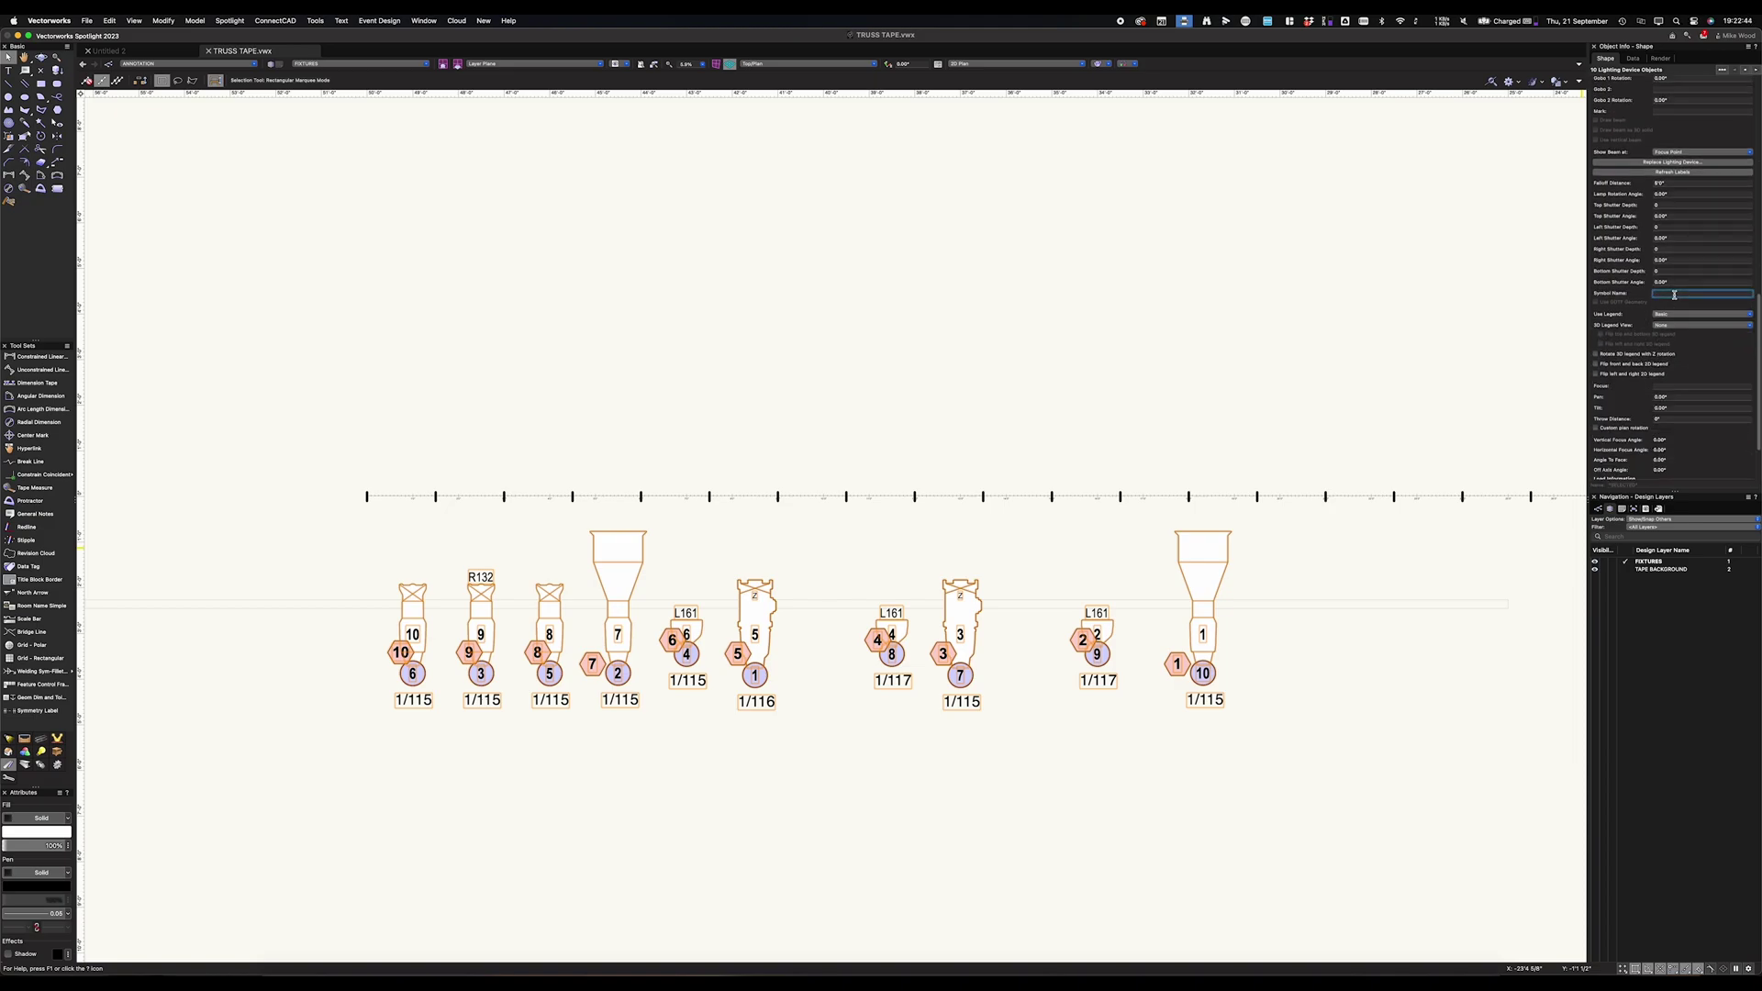
pyautogui.press('Return')
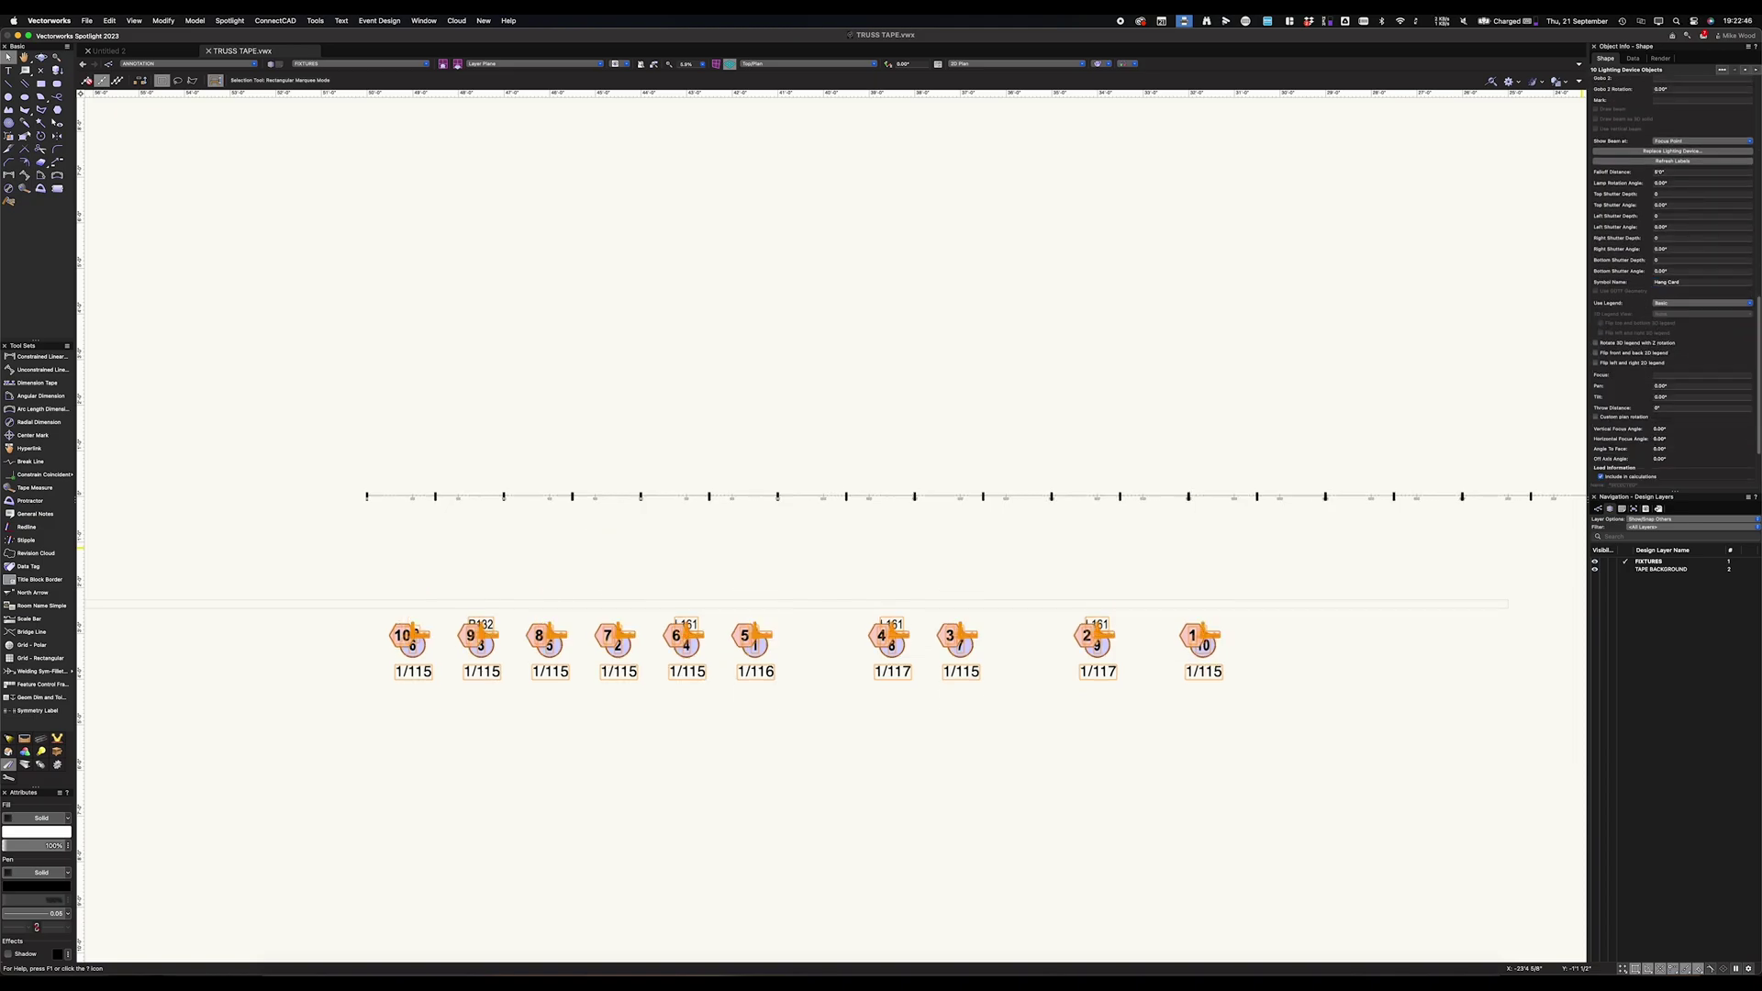
pyautogui.scroll(5, 1212, 654)
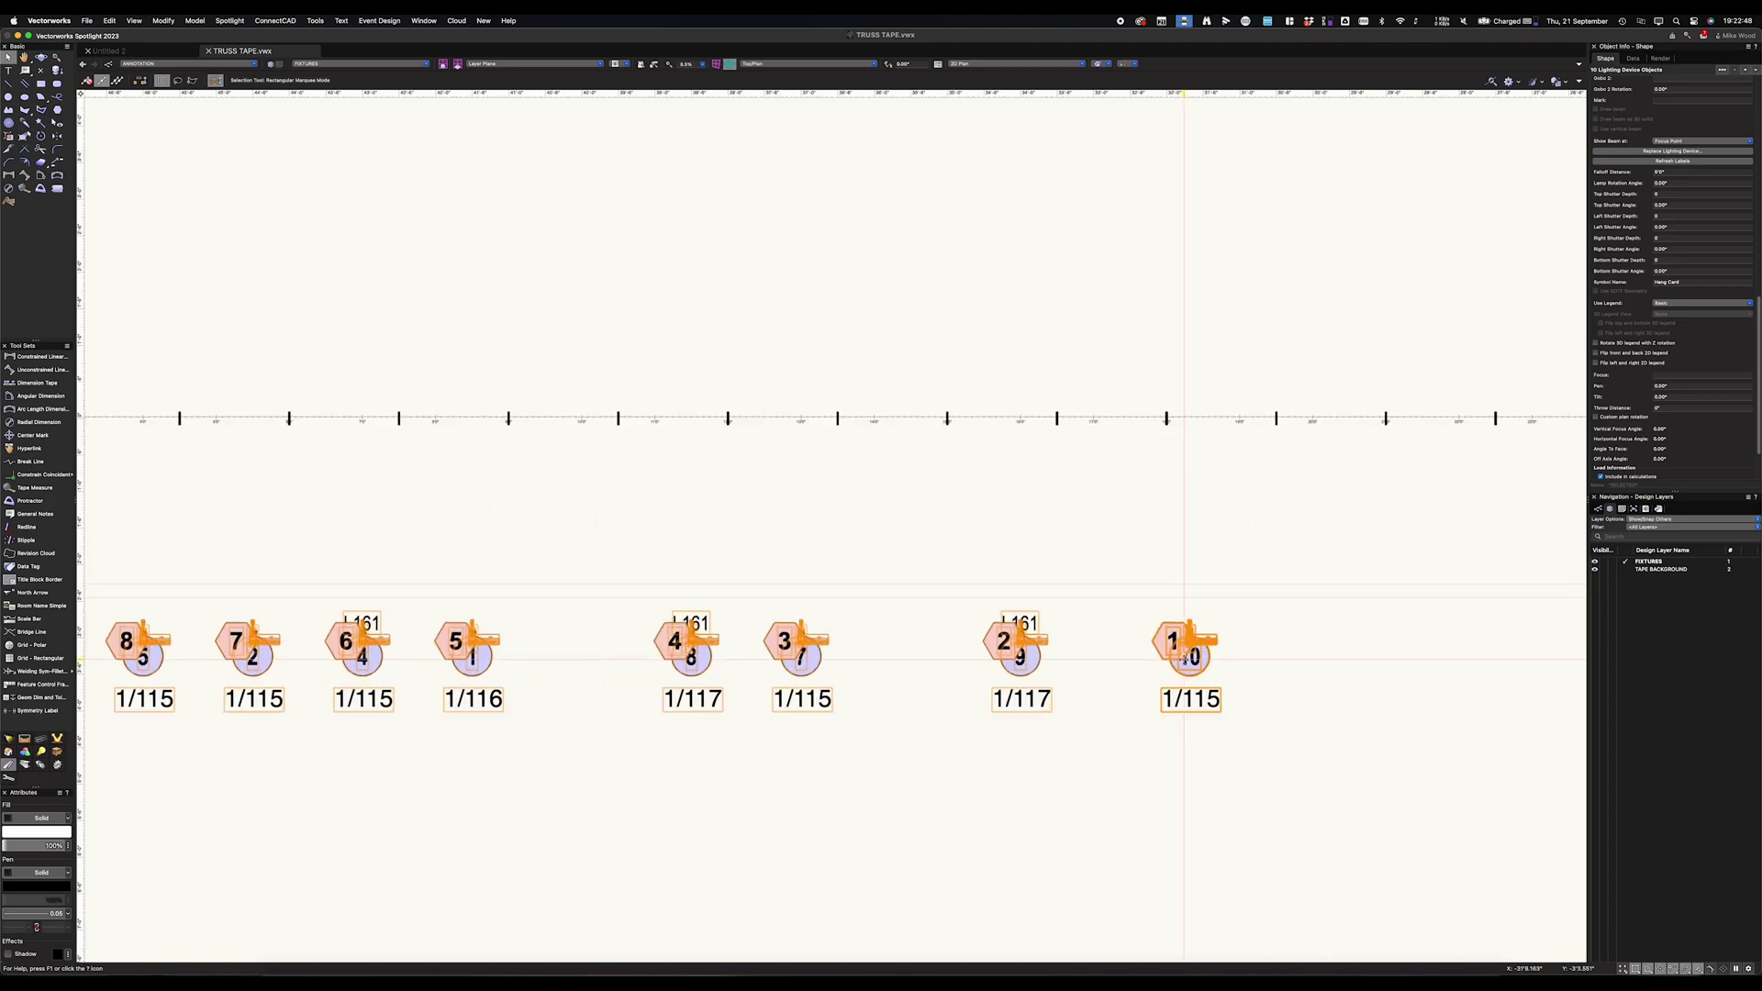
pyautogui.scroll(4, 1213, 655)
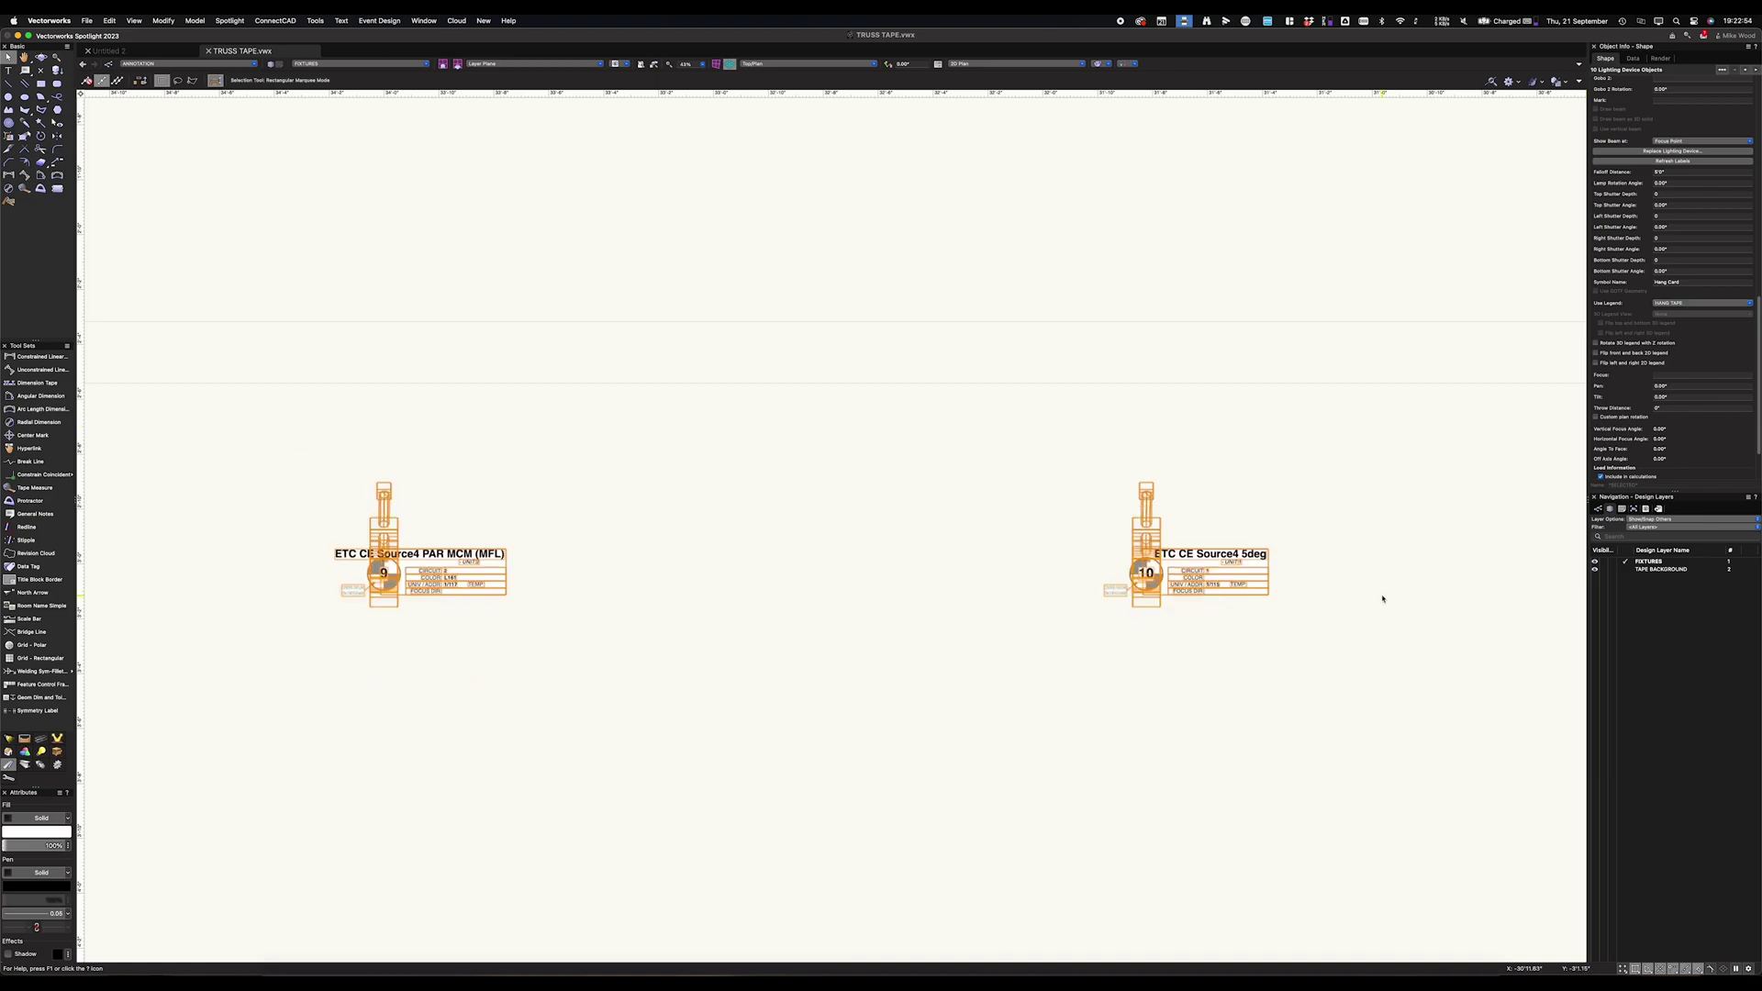
# - Remove the C-clamp accessory from each of the ten hang cards with the Lighting Accessory tool
pyautogui.scroll(-6, 1383, 598)
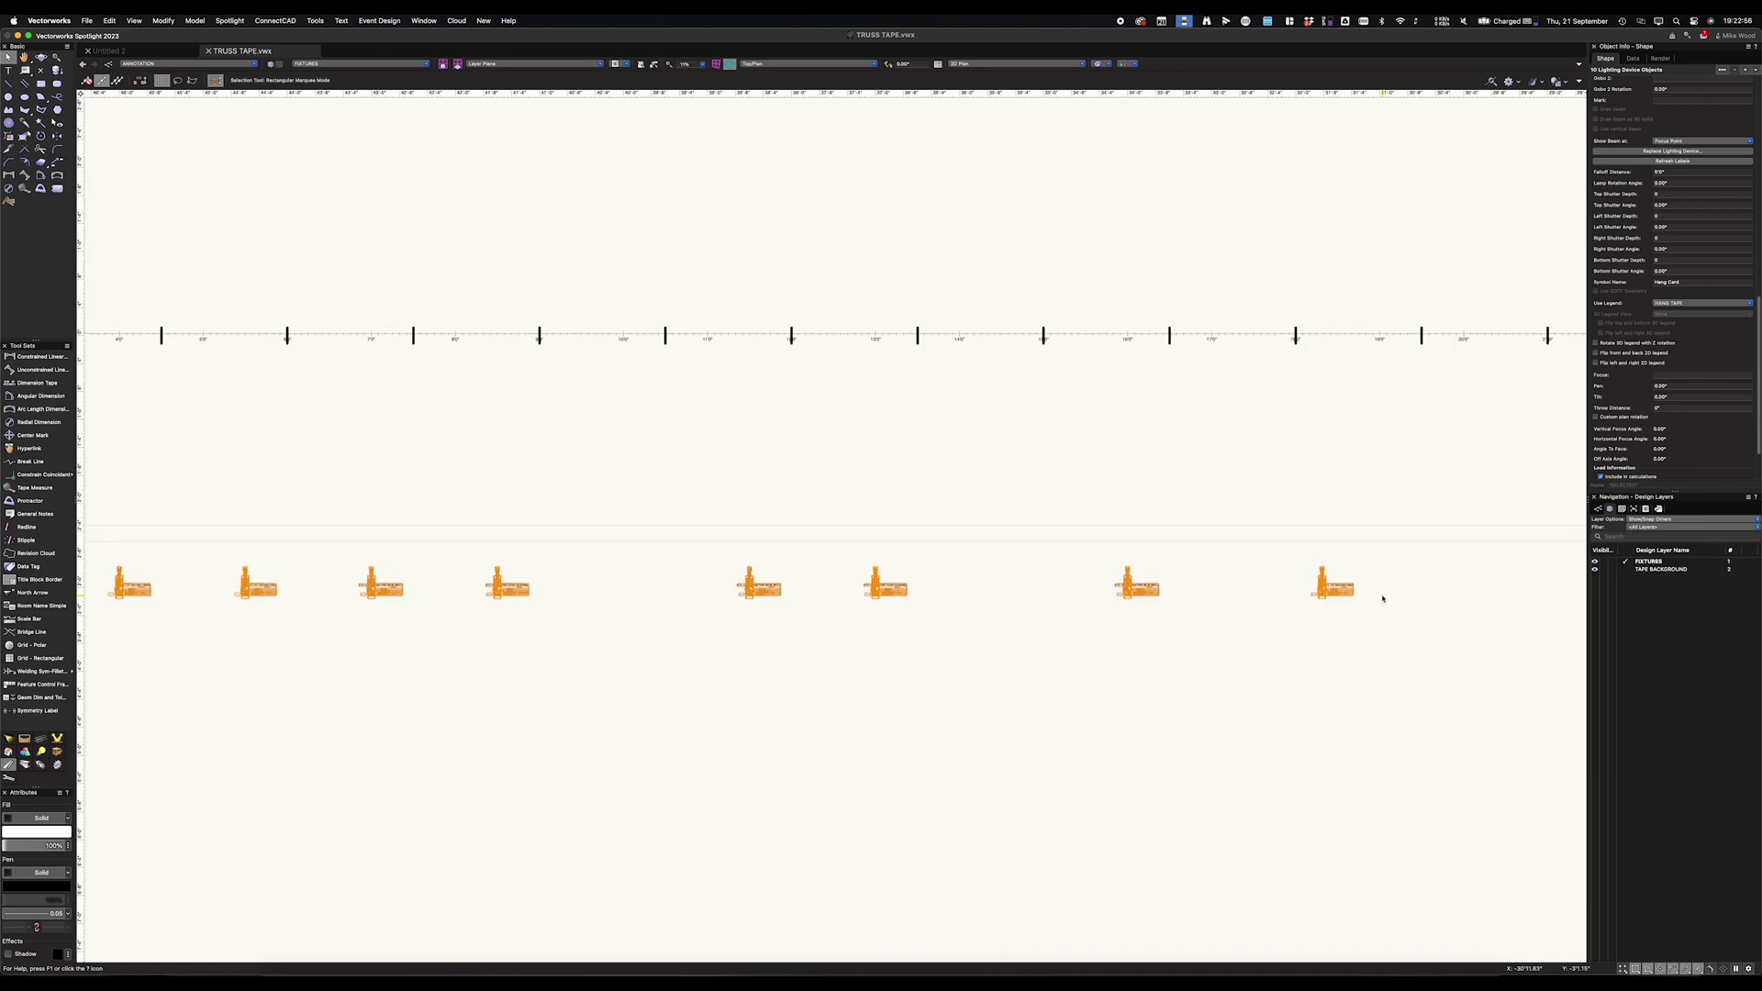
pyautogui.scroll(-2, 1383, 599)
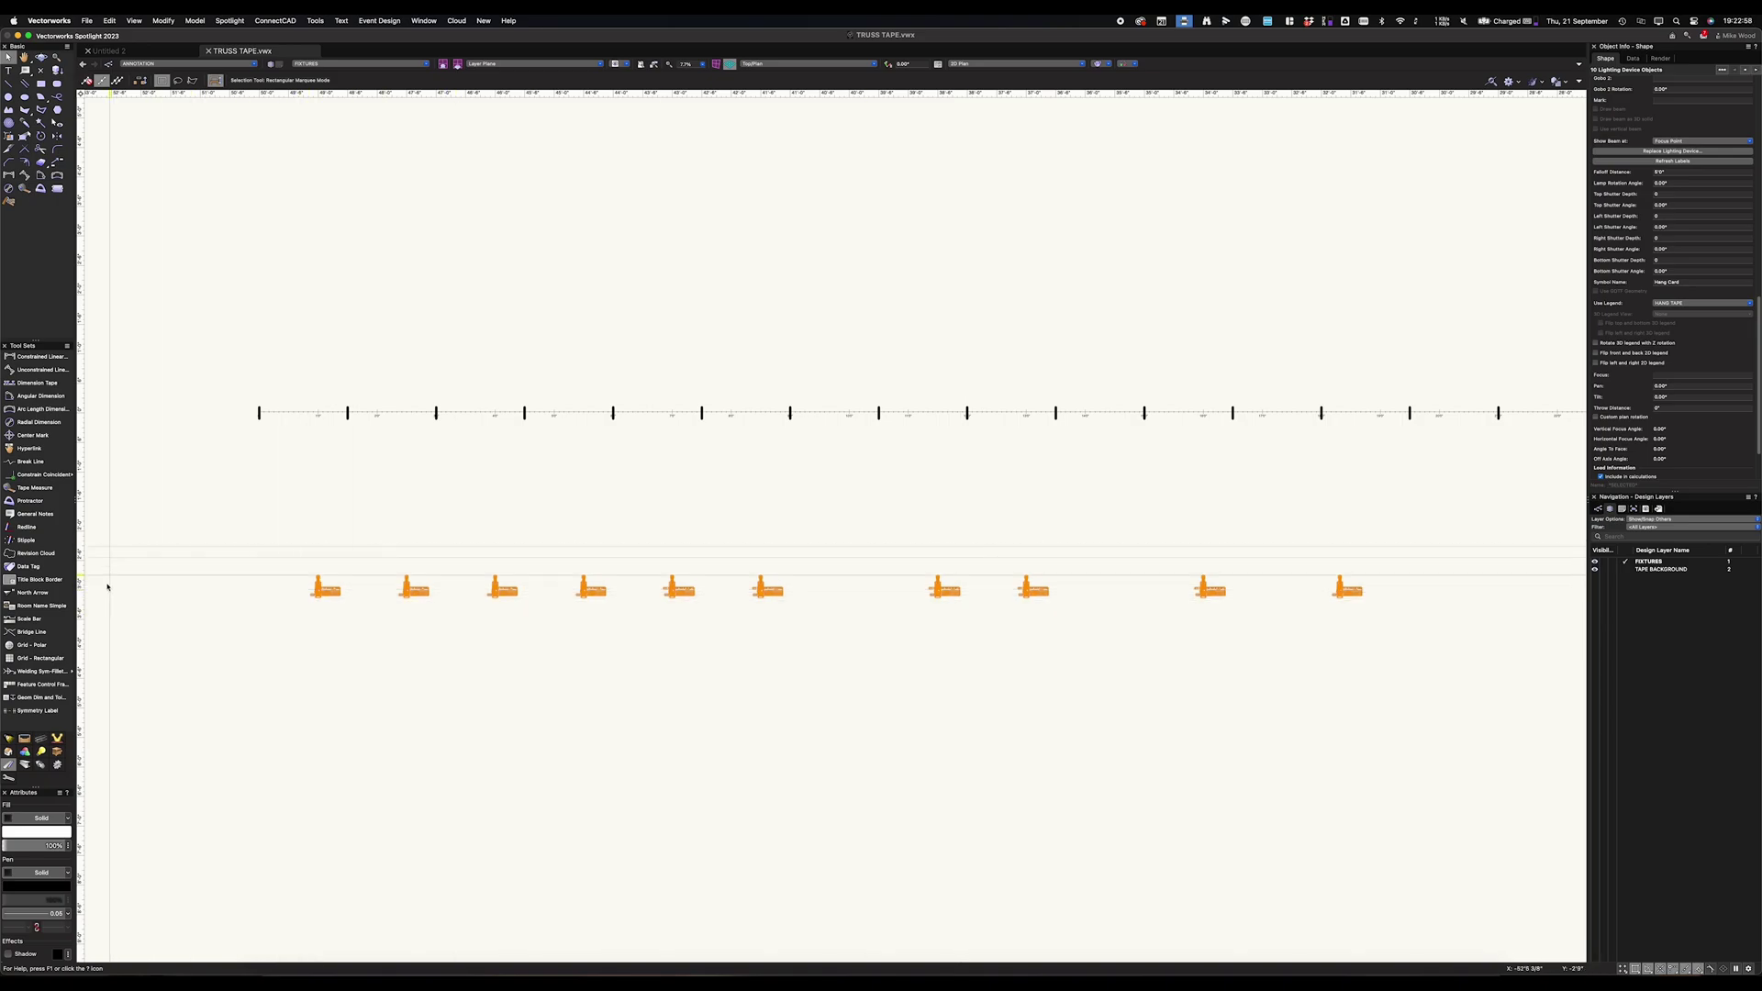
pyautogui.click(25, 751)
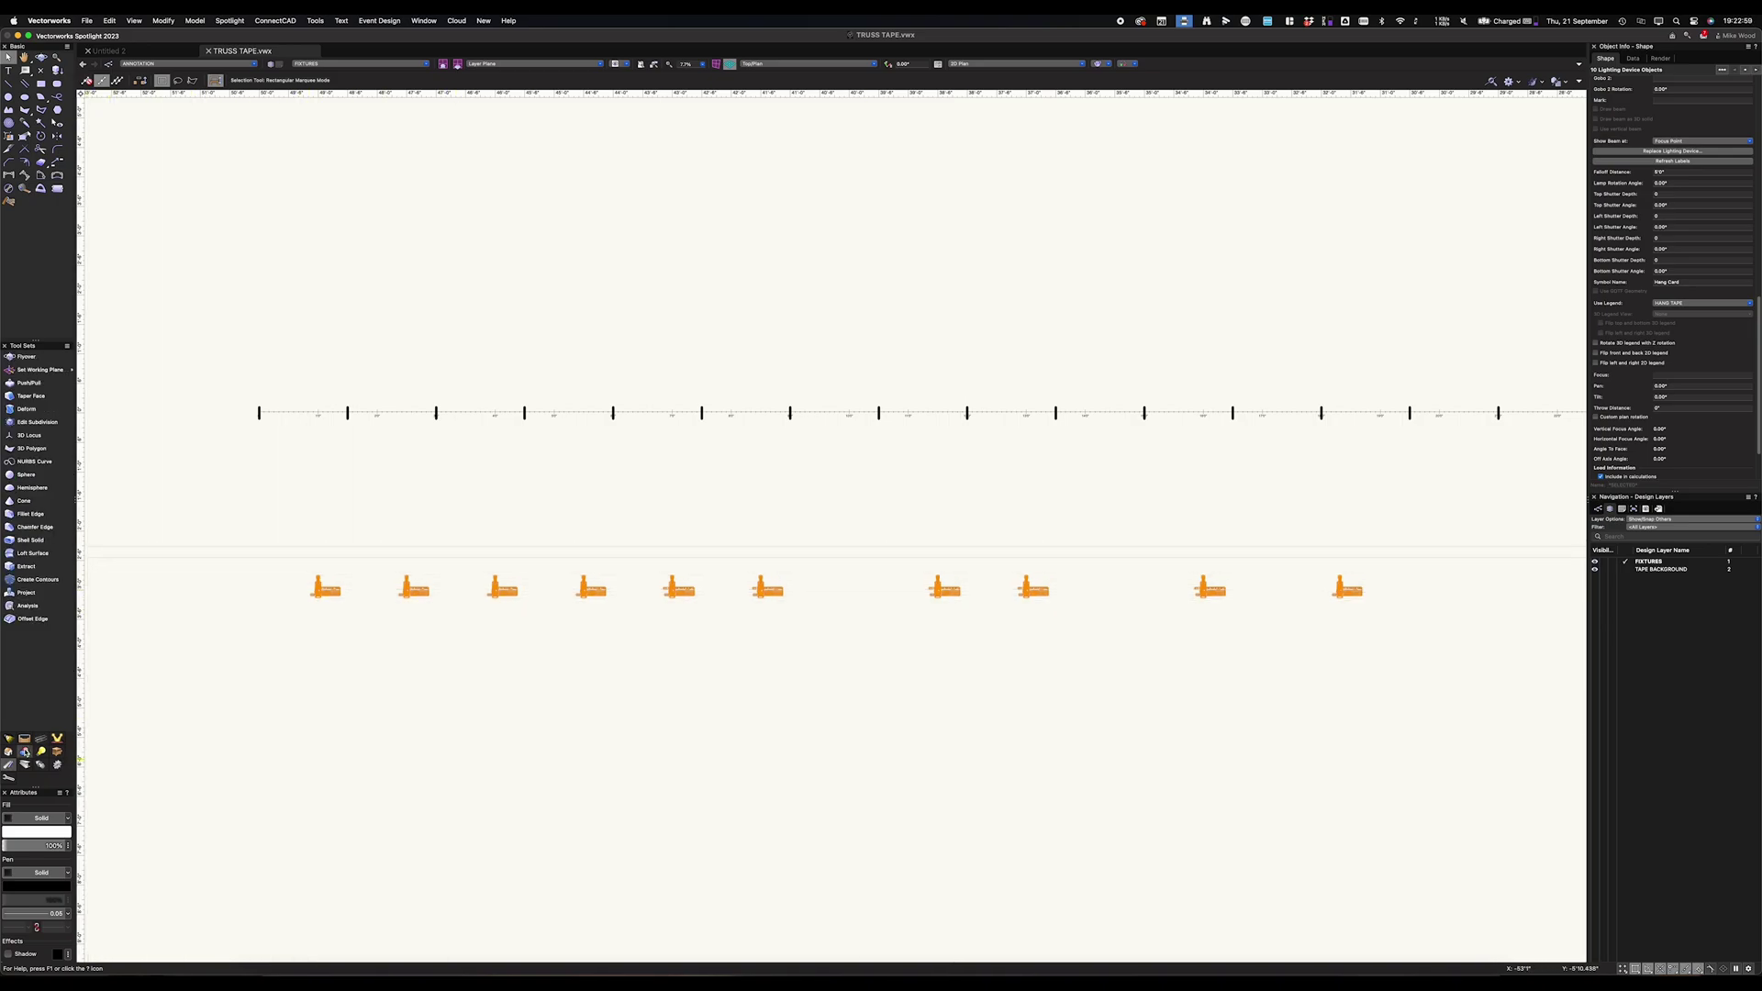
pyautogui.click(11, 739)
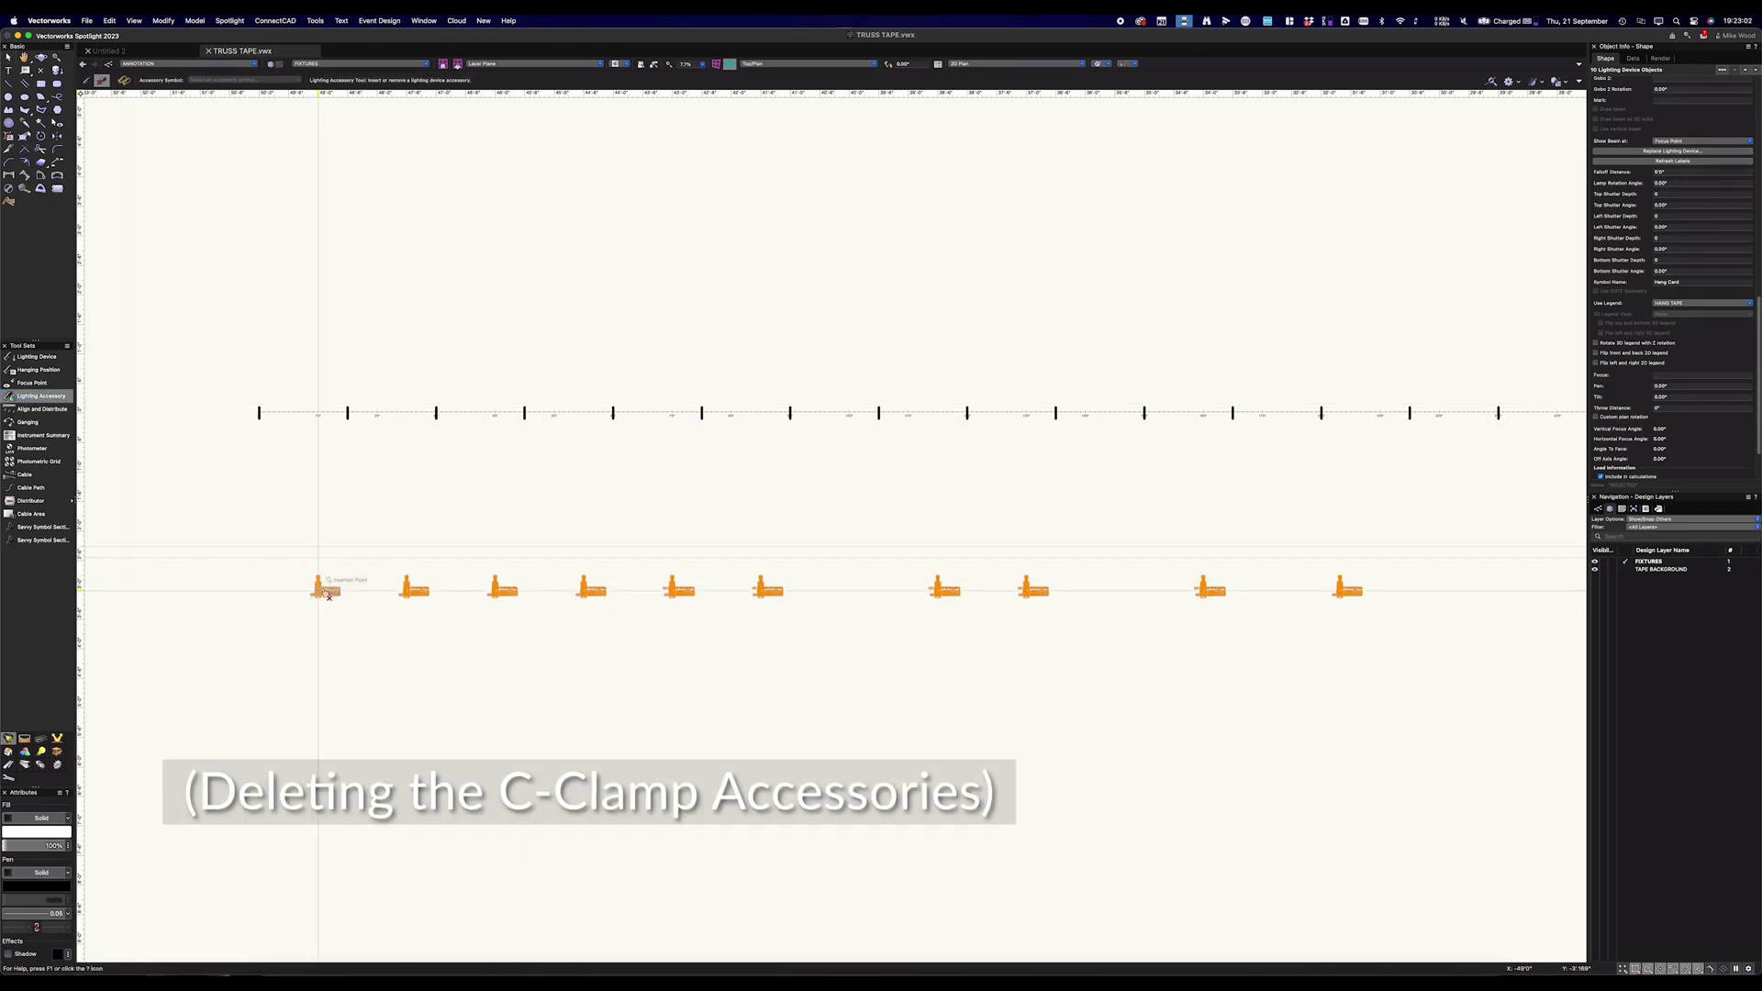
pyautogui.click(328, 595)
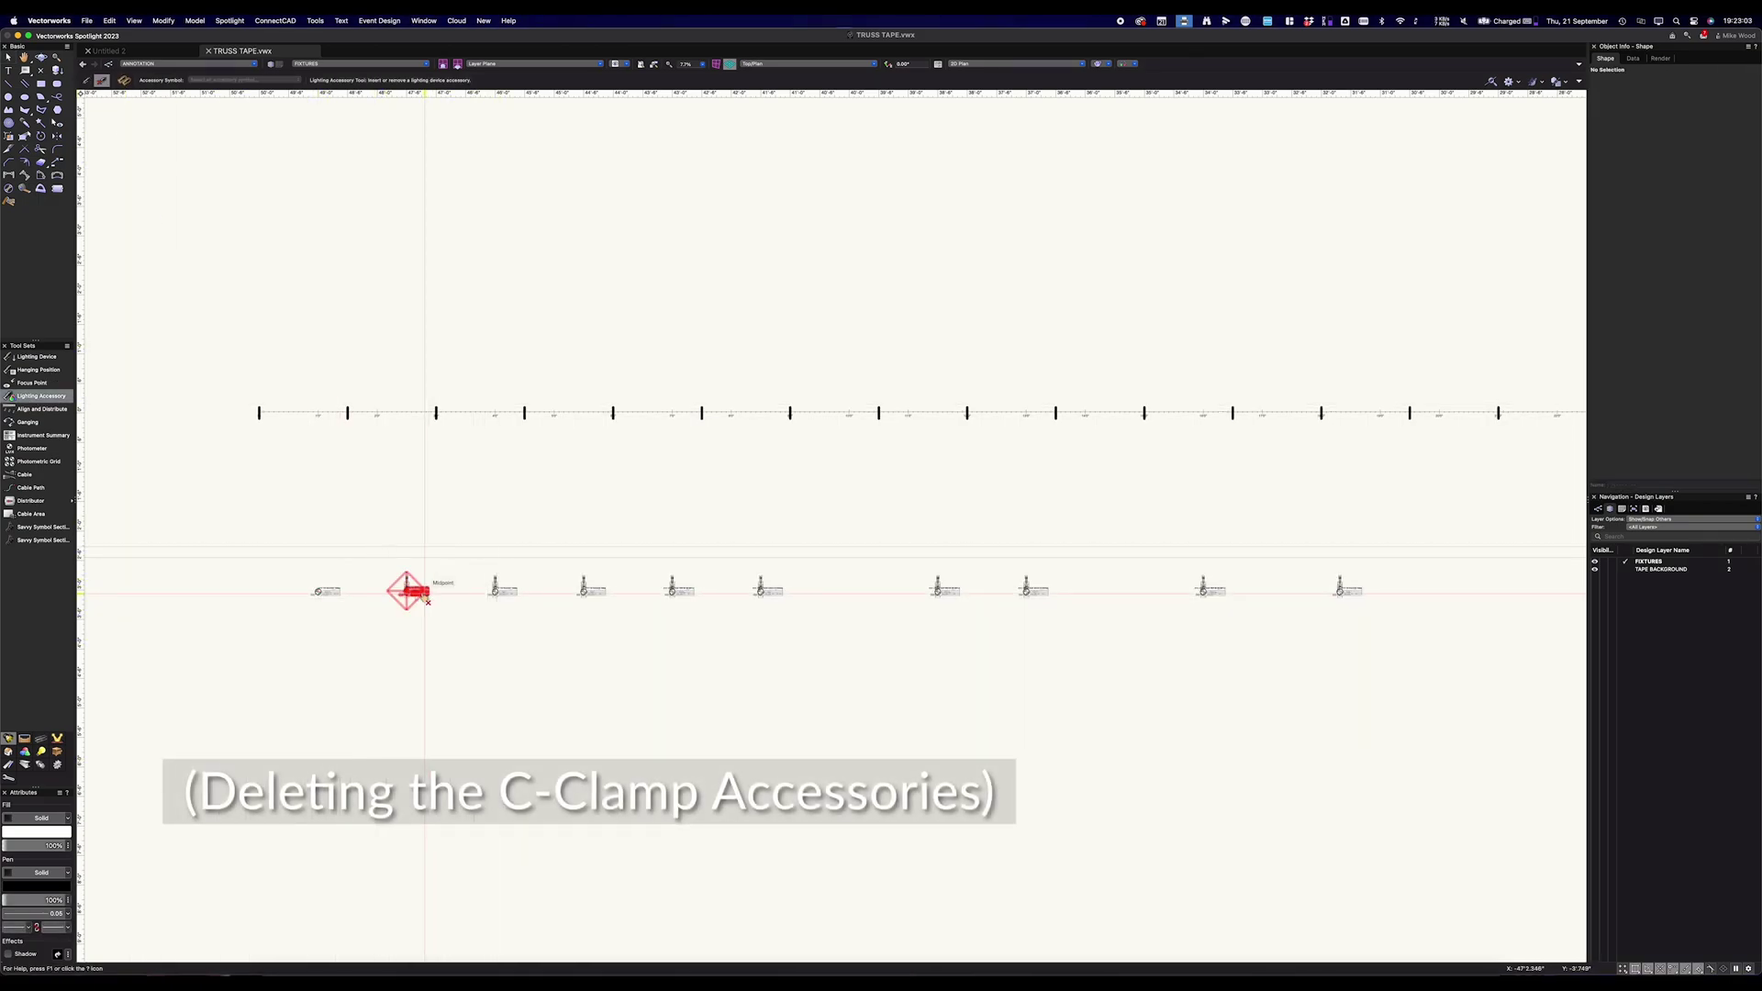
pyautogui.click(510, 595)
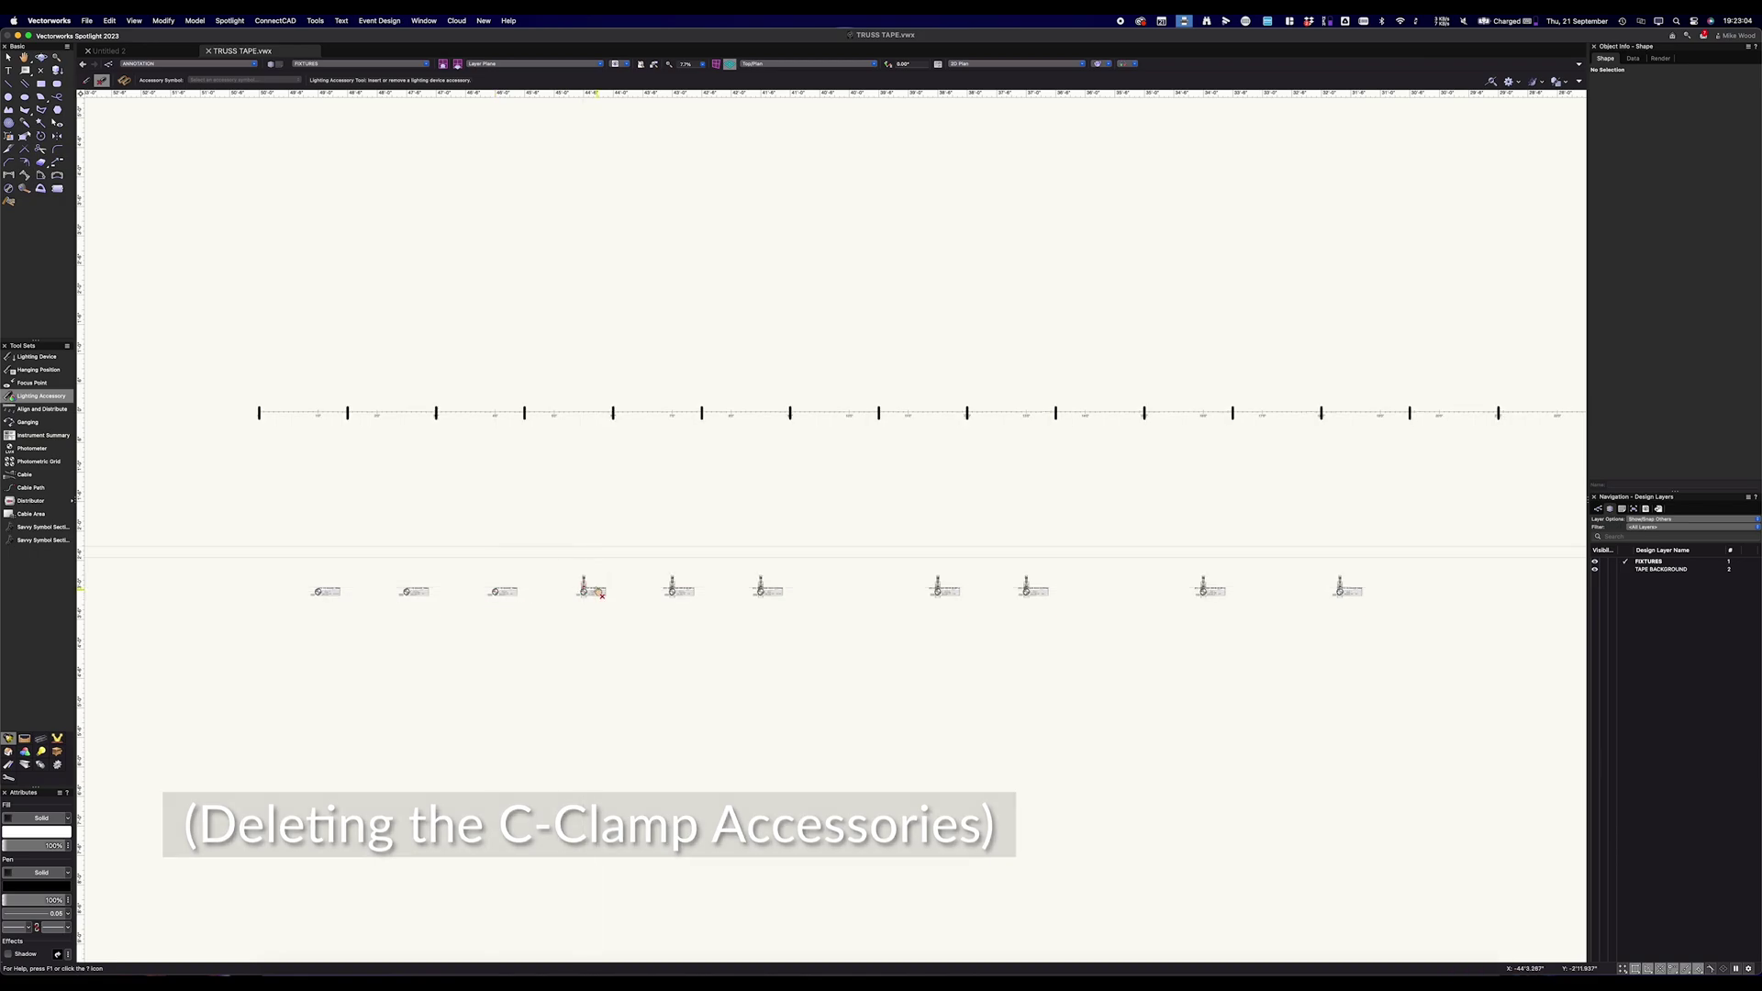
pyautogui.click(610, 599)
pyautogui.click(674, 593)
pyautogui.click(762, 593)
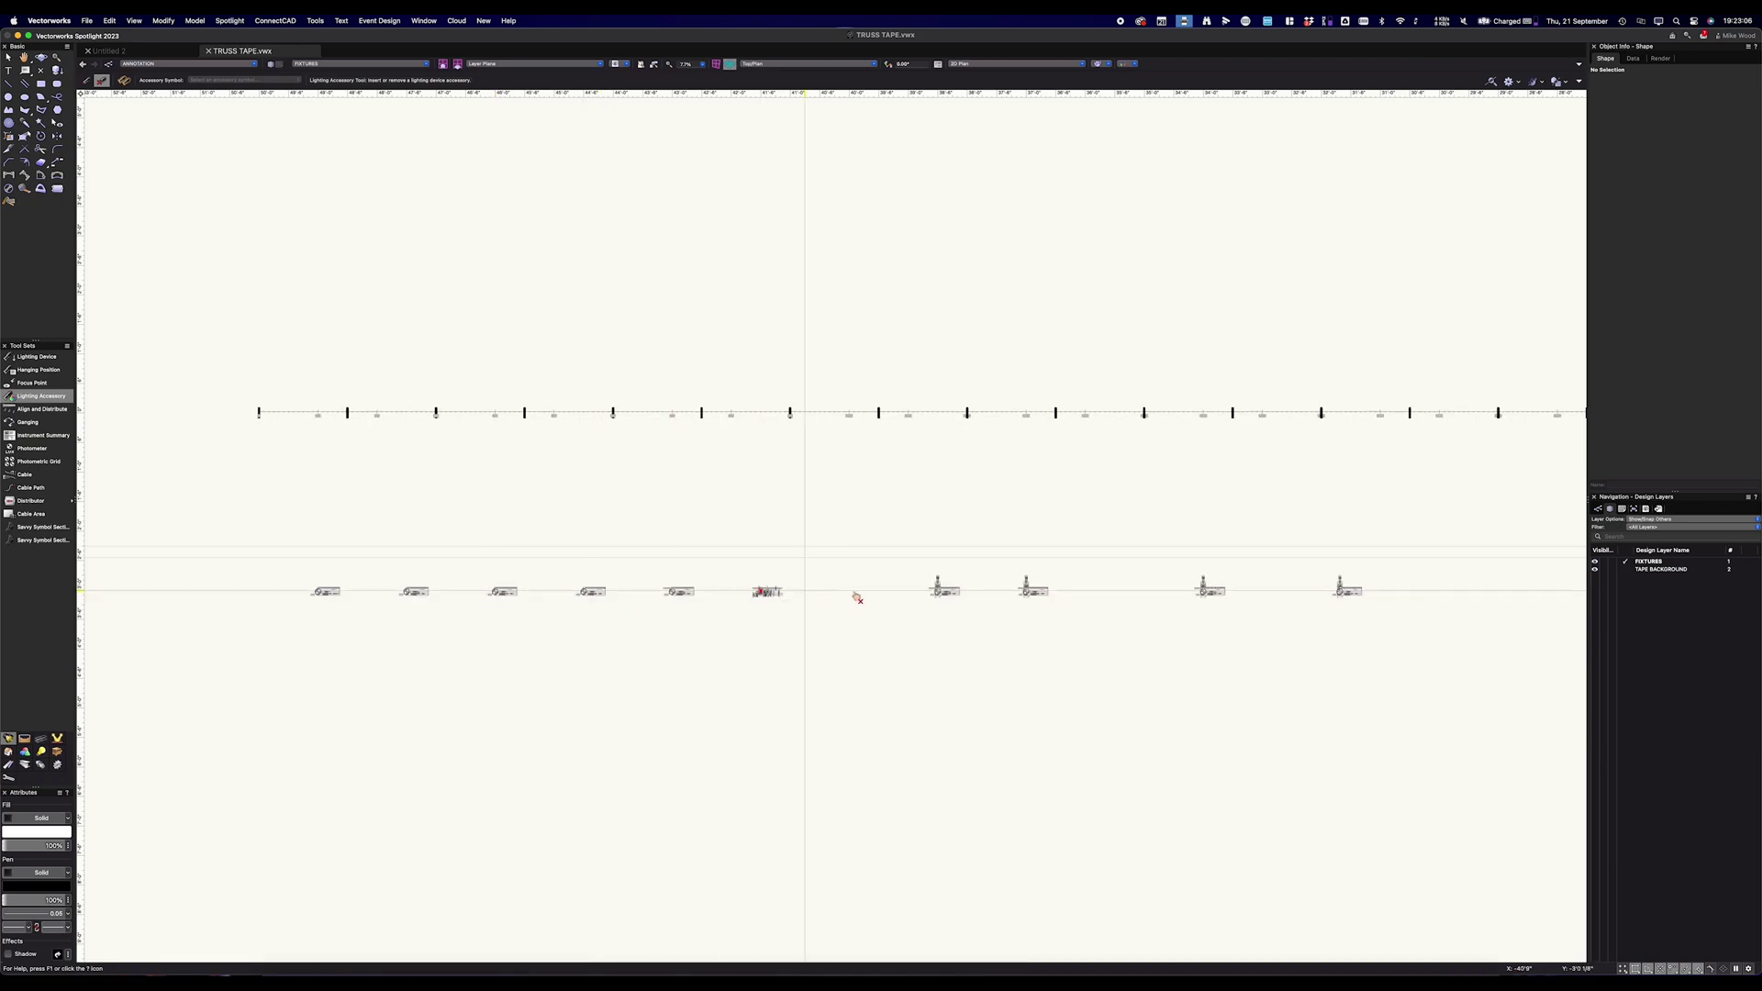
pyautogui.click(938, 592)
pyautogui.click(1213, 593)
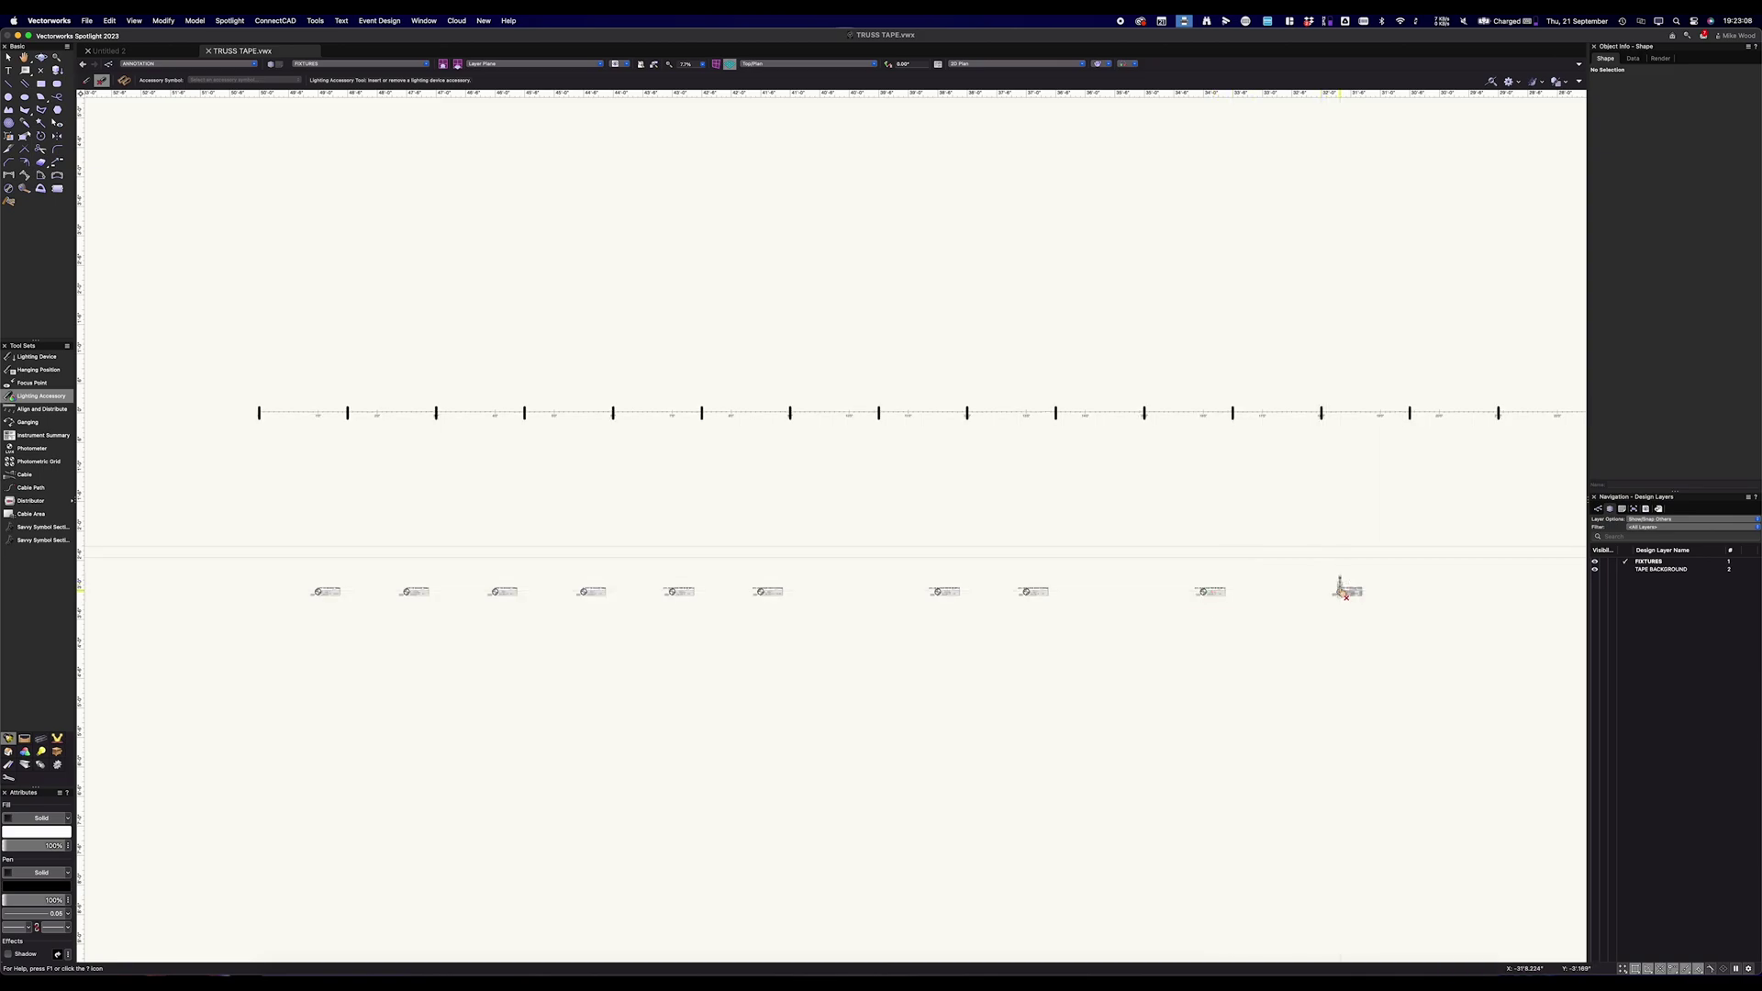
pyautogui.click(1340, 588)
pyautogui.click(9, 56)
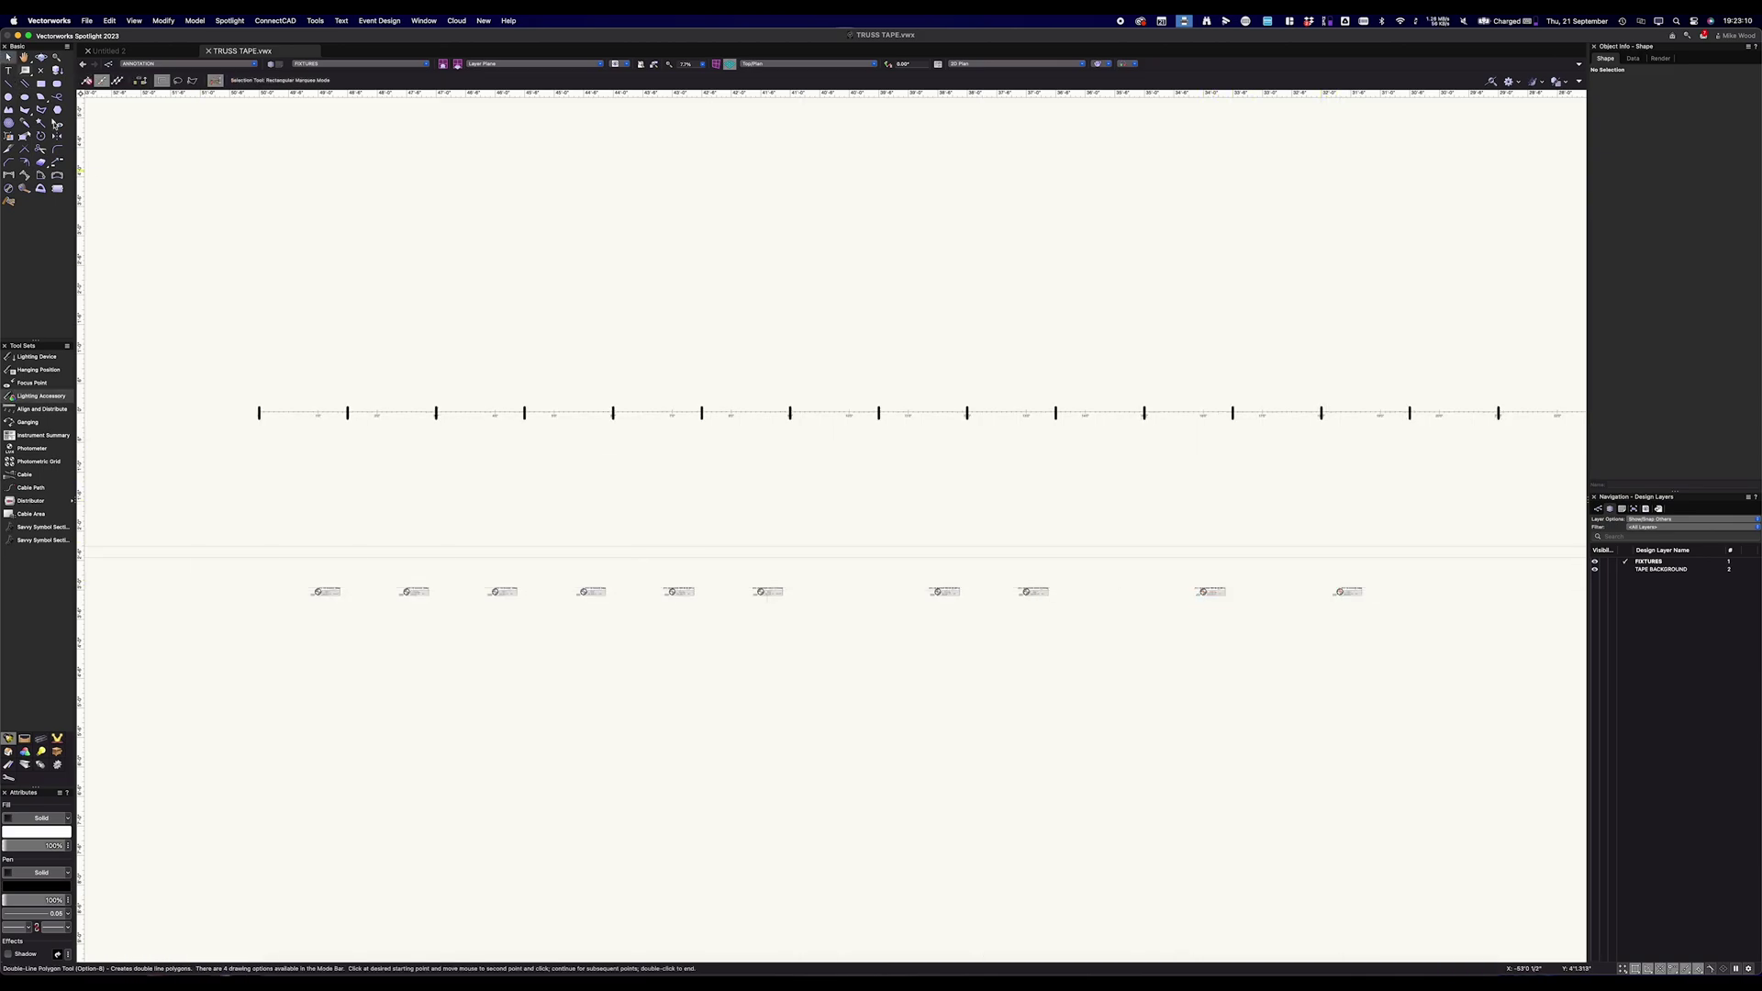
# - Select all the hang cards and move them straight up to just below the dimension tape
pyautogui.moveTo(239, 528); pyautogui.dragTo(1384, 716)
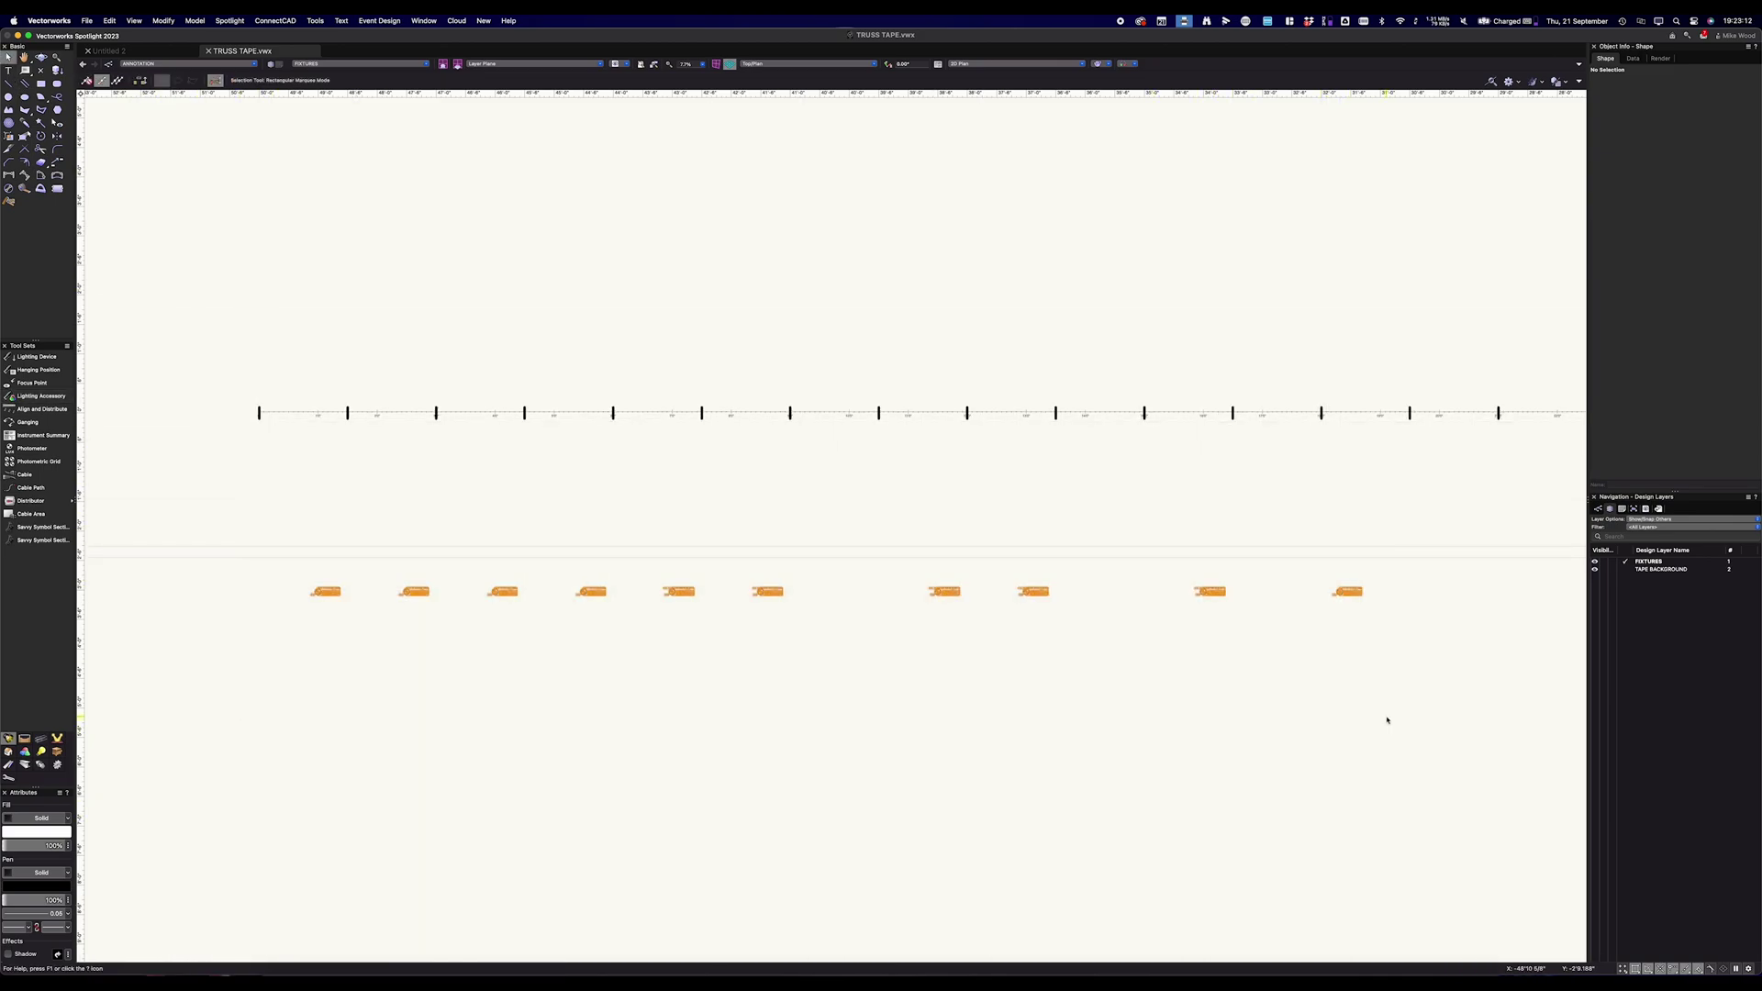
pyautogui.scroll(2, 233, 596)
pyautogui.scroll(2, 233, 596)
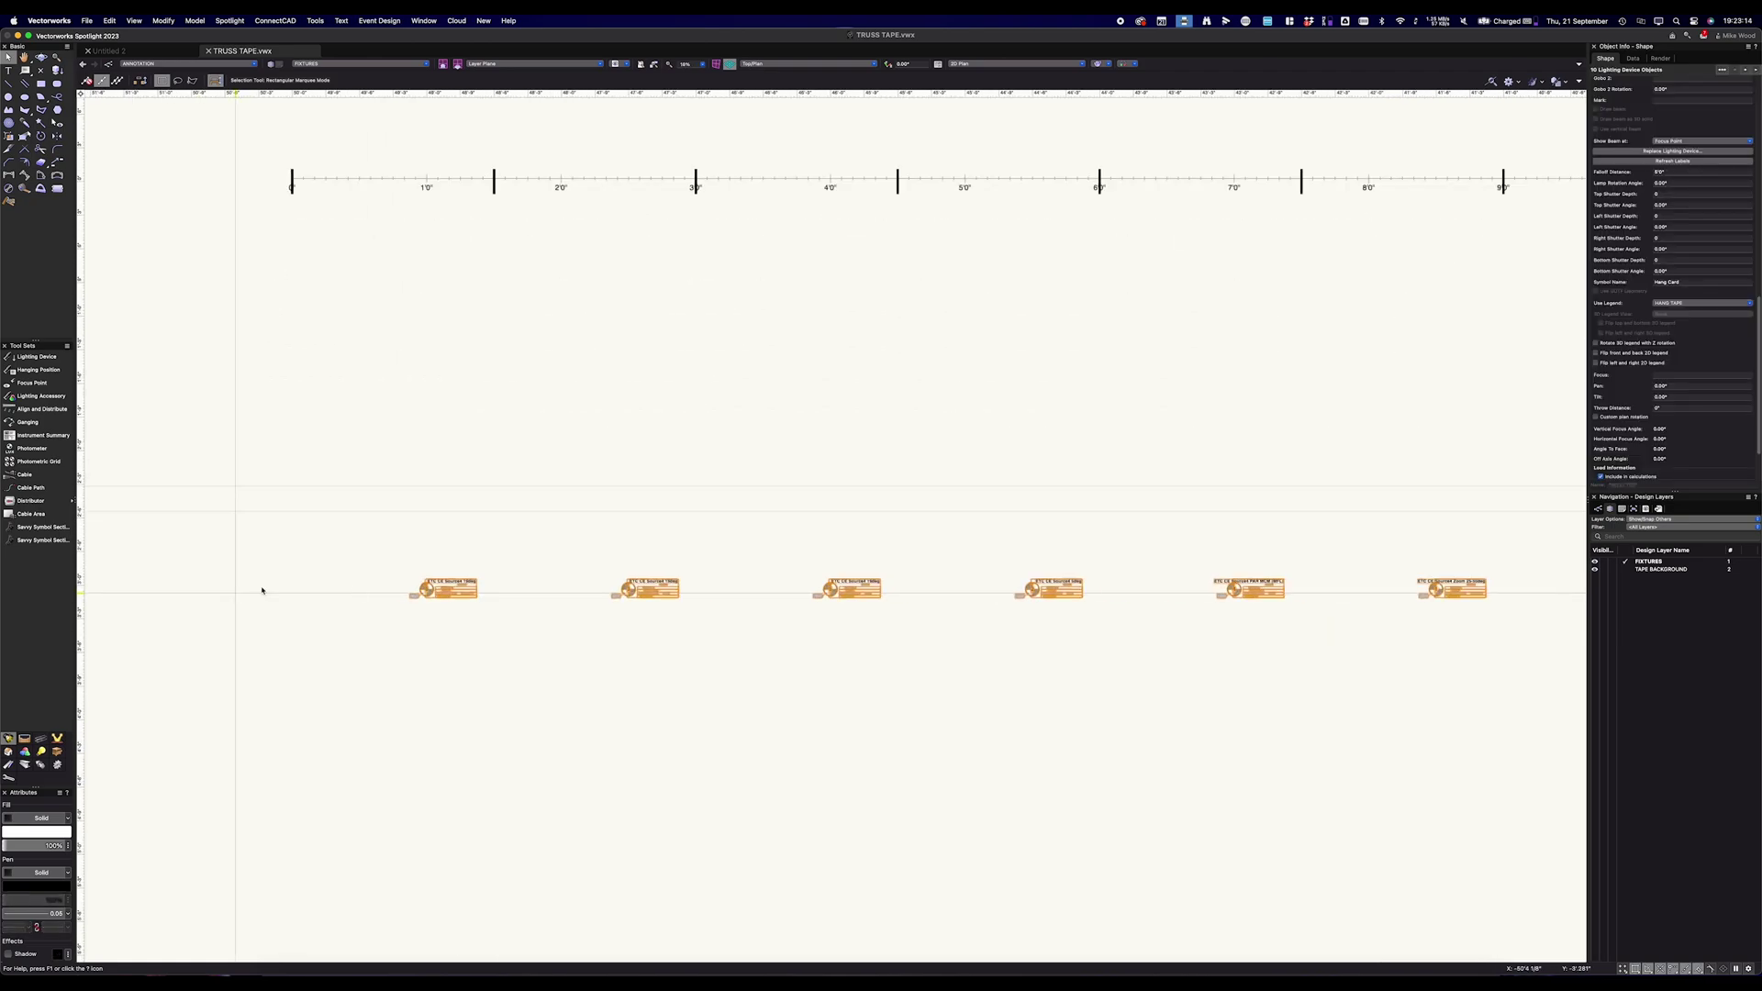
pyautogui.moveTo(425, 514); pyautogui.dragTo(432, 191)
# - Move the selected hang cards further up onto the tape so the tape line crosses them, and deselect them
pyautogui.scroll(8, 426, 197)
pyautogui.scroll(2, 423, 215)
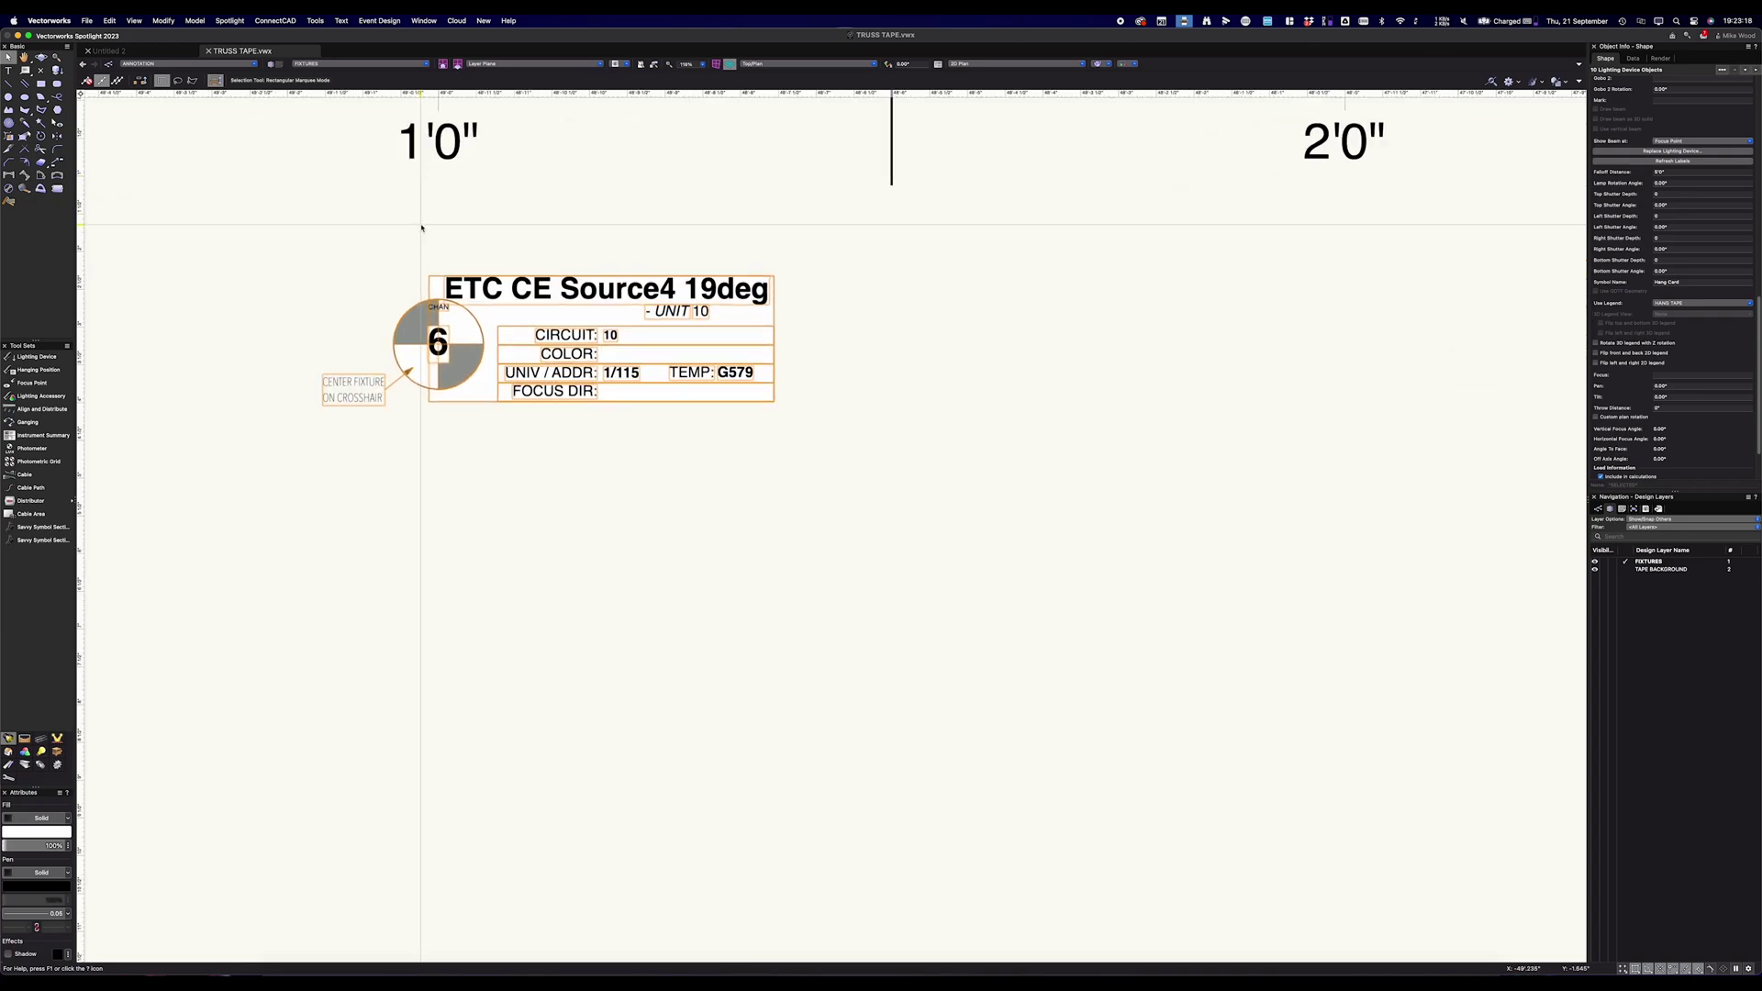
pyautogui.moveTo(423, 229); pyautogui.dragTo(456, 471, button='middle')
pyautogui.moveTo(803, 520); pyautogui.dragTo(832, 280)
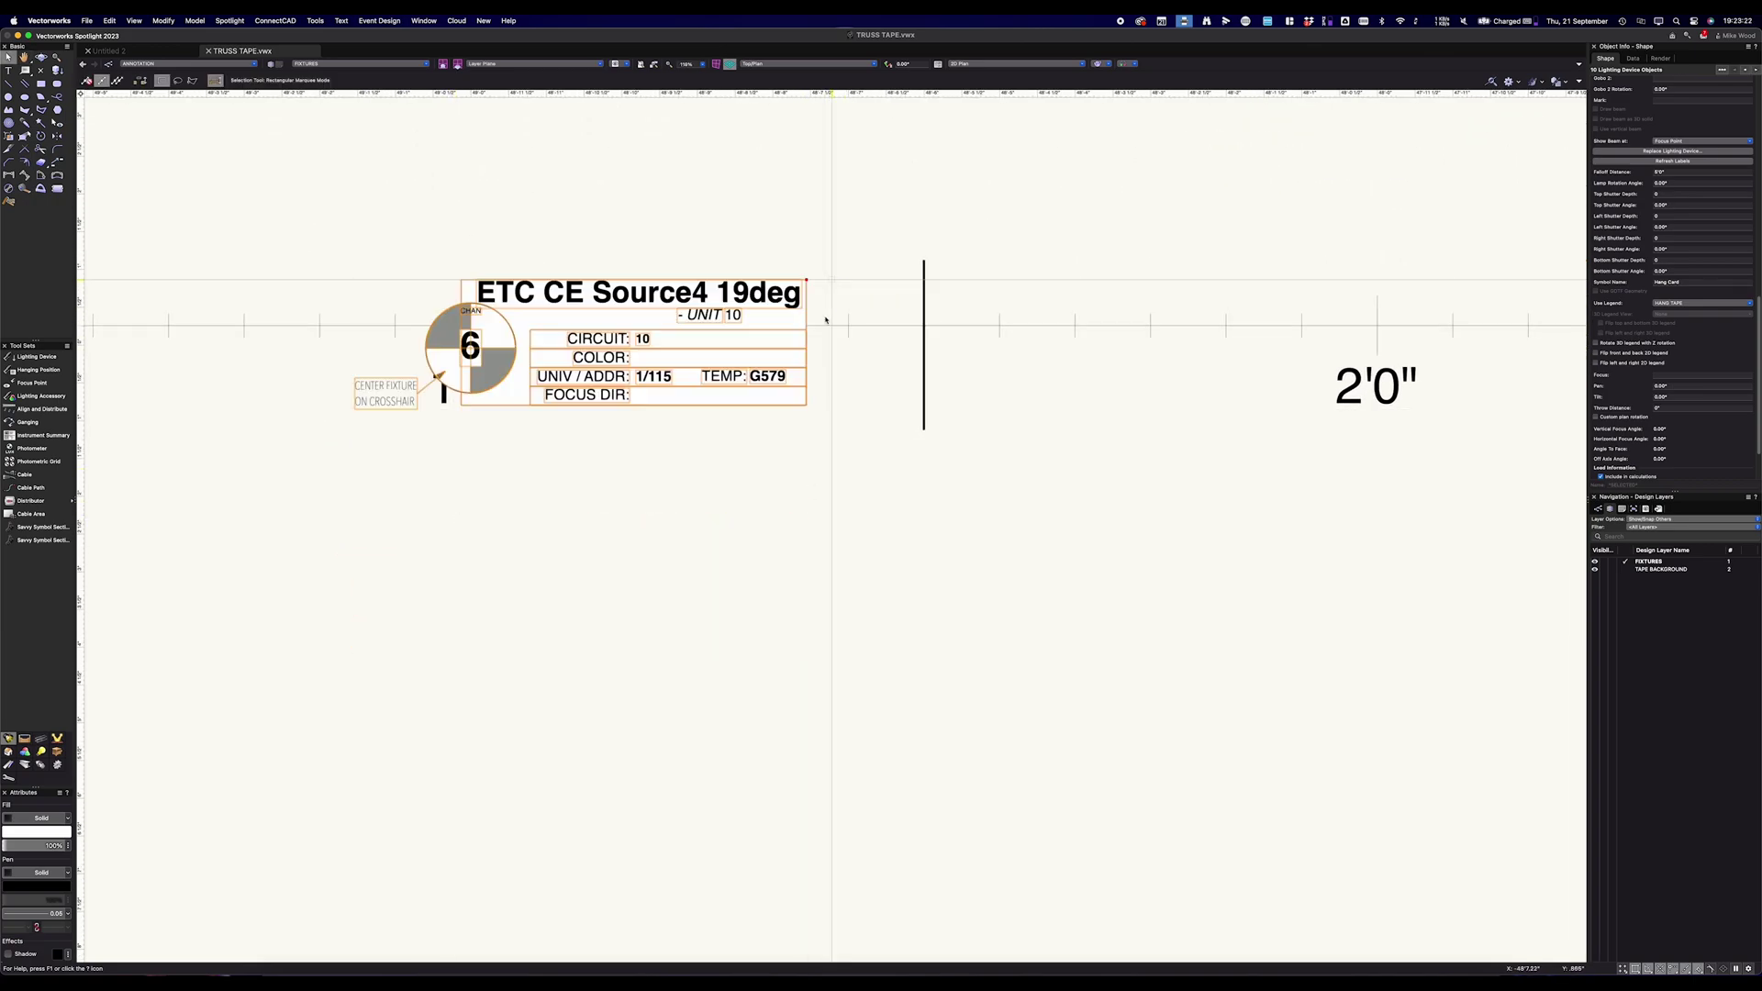
pyautogui.click(802, 645)
pyautogui.scroll(-4, 708, 655)
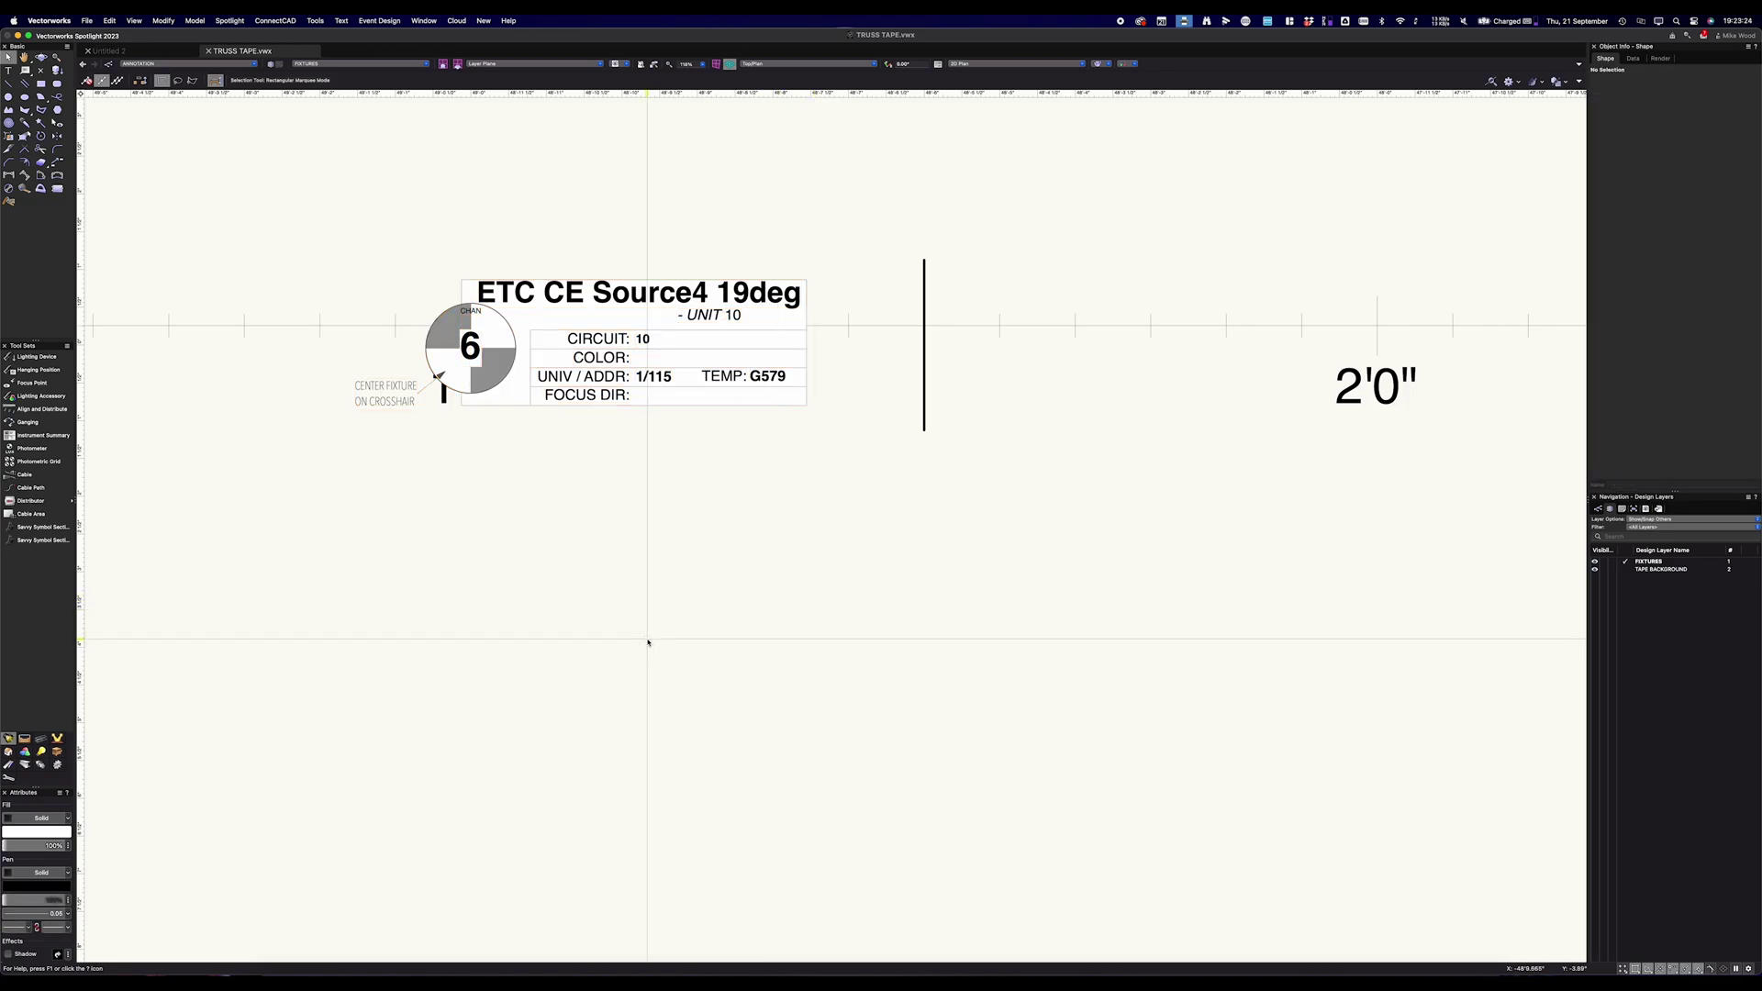
# - Set the page's printable area to 600 inches wide and 2.26 inches high in the page setup
pyautogui.moveTo(1239, 646); pyautogui.dragTo(811, 631, button='middle')
pyautogui.moveTo(1219, 633); pyautogui.dragTo(864, 613, button='middle')
pyautogui.press('x')
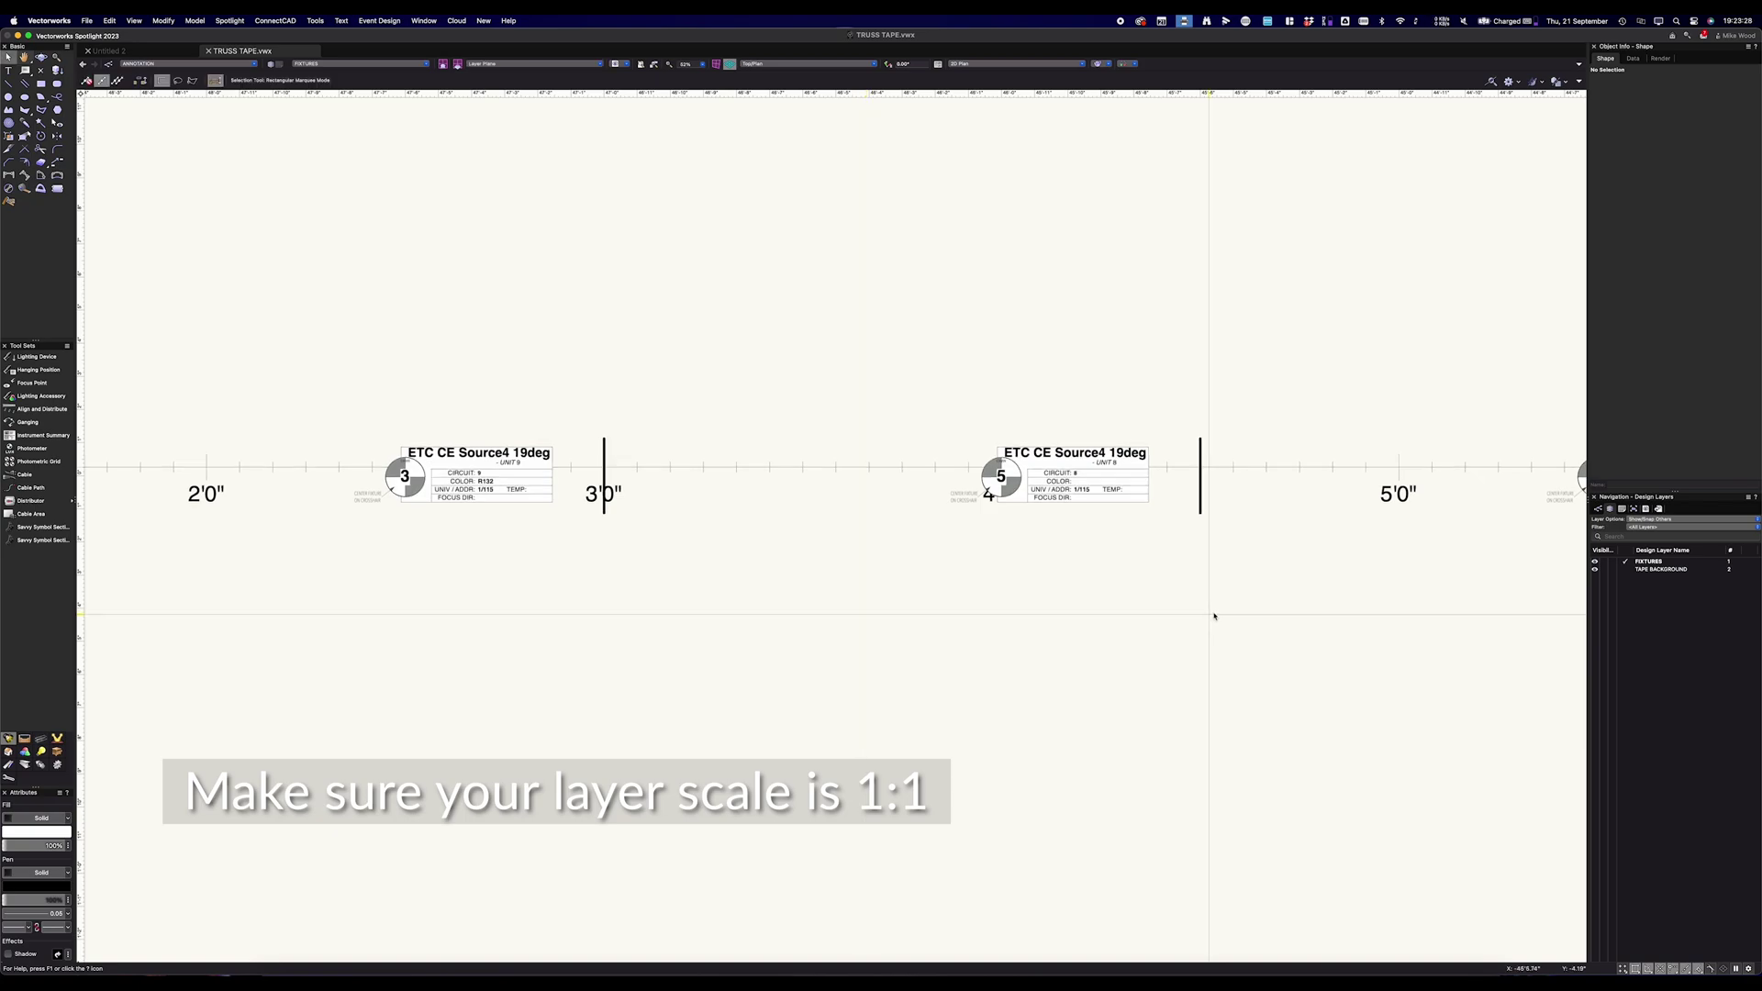
pyautogui.moveTo(1209, 617); pyautogui.dragTo(919, 601, button='middle')
pyautogui.scroll(-2, 916, 612)
pyautogui.scroll(-5, 916, 612)
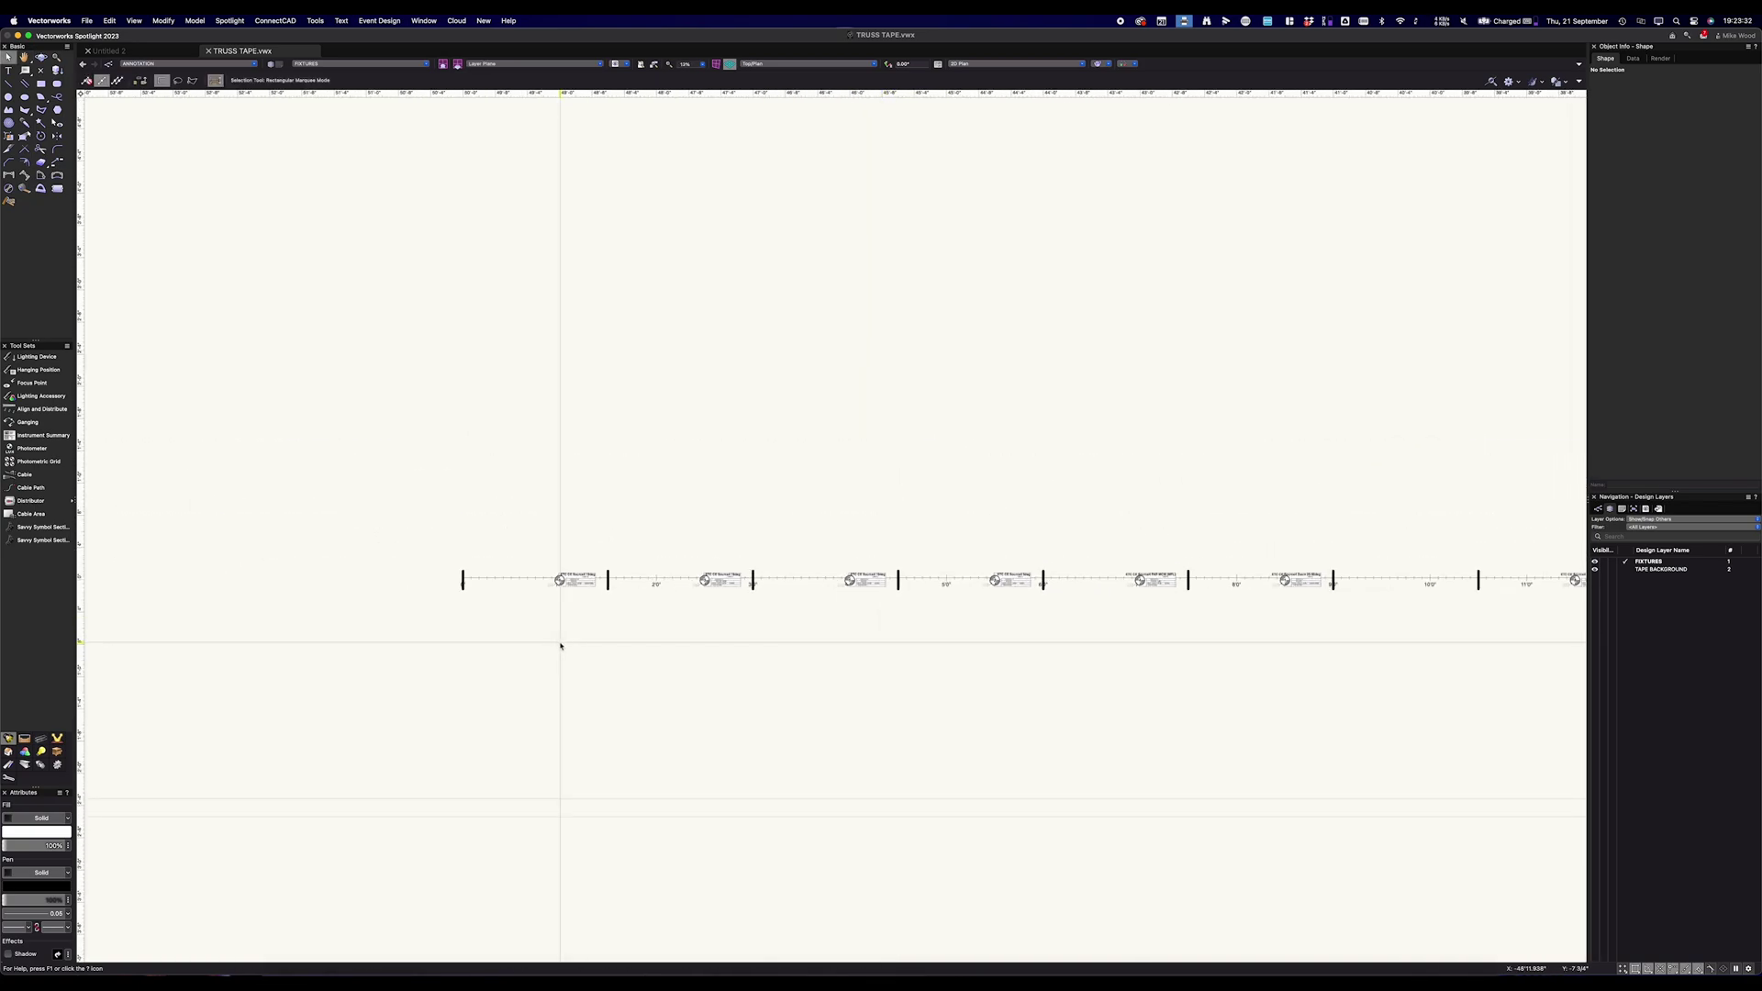
pyautogui.click(87, 19)
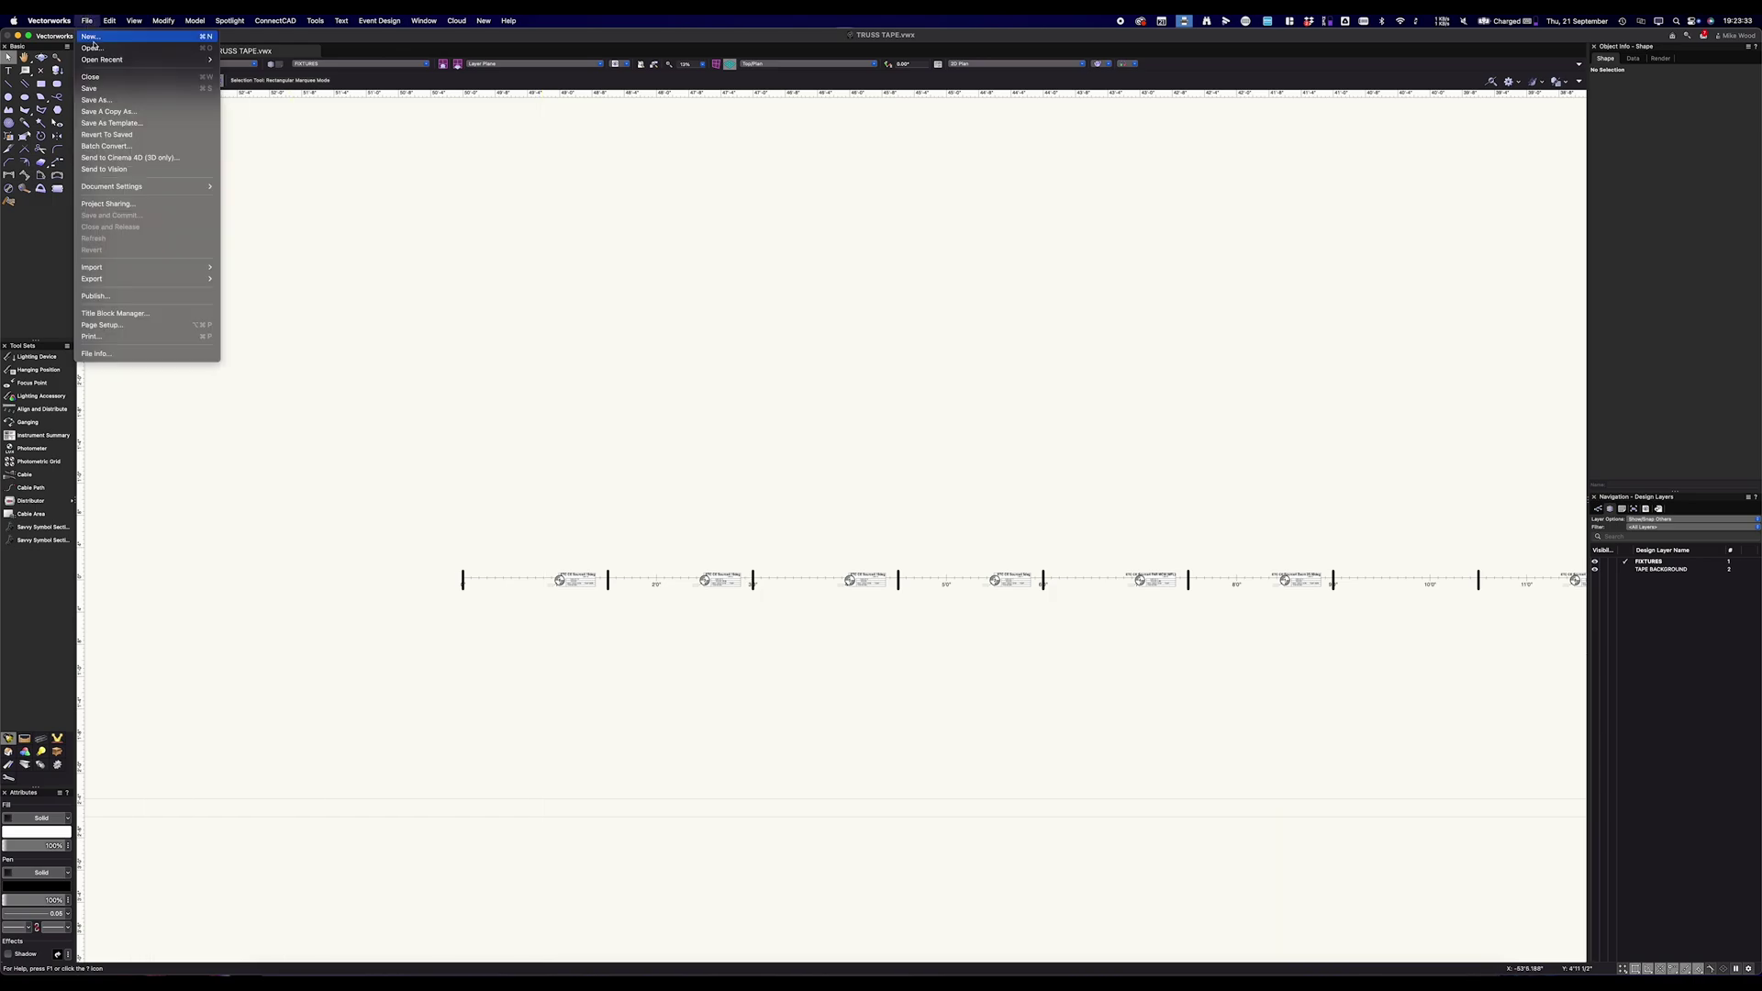
pyautogui.click(109, 326)
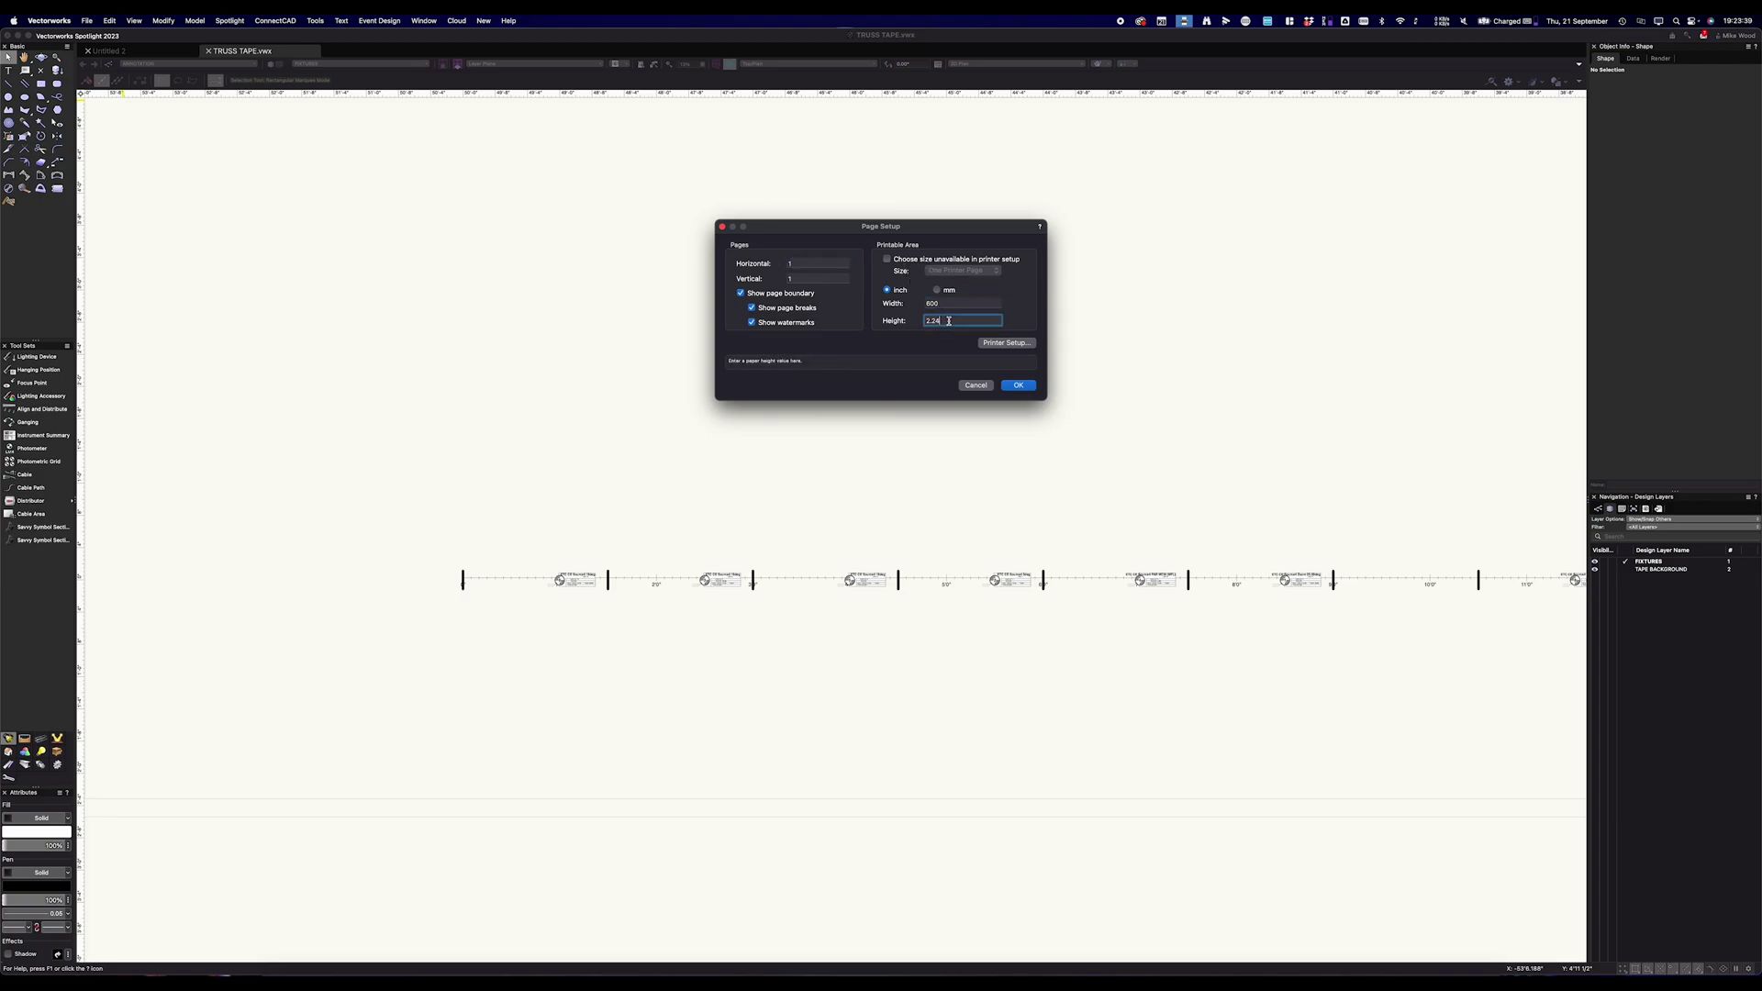
pyautogui.click(1017, 385)
# - Move the page boundary up to the start of the dimension tape with the Move Page tool, snapping it to the tape's insertion point
pyautogui.scroll(-2, 873, 449)
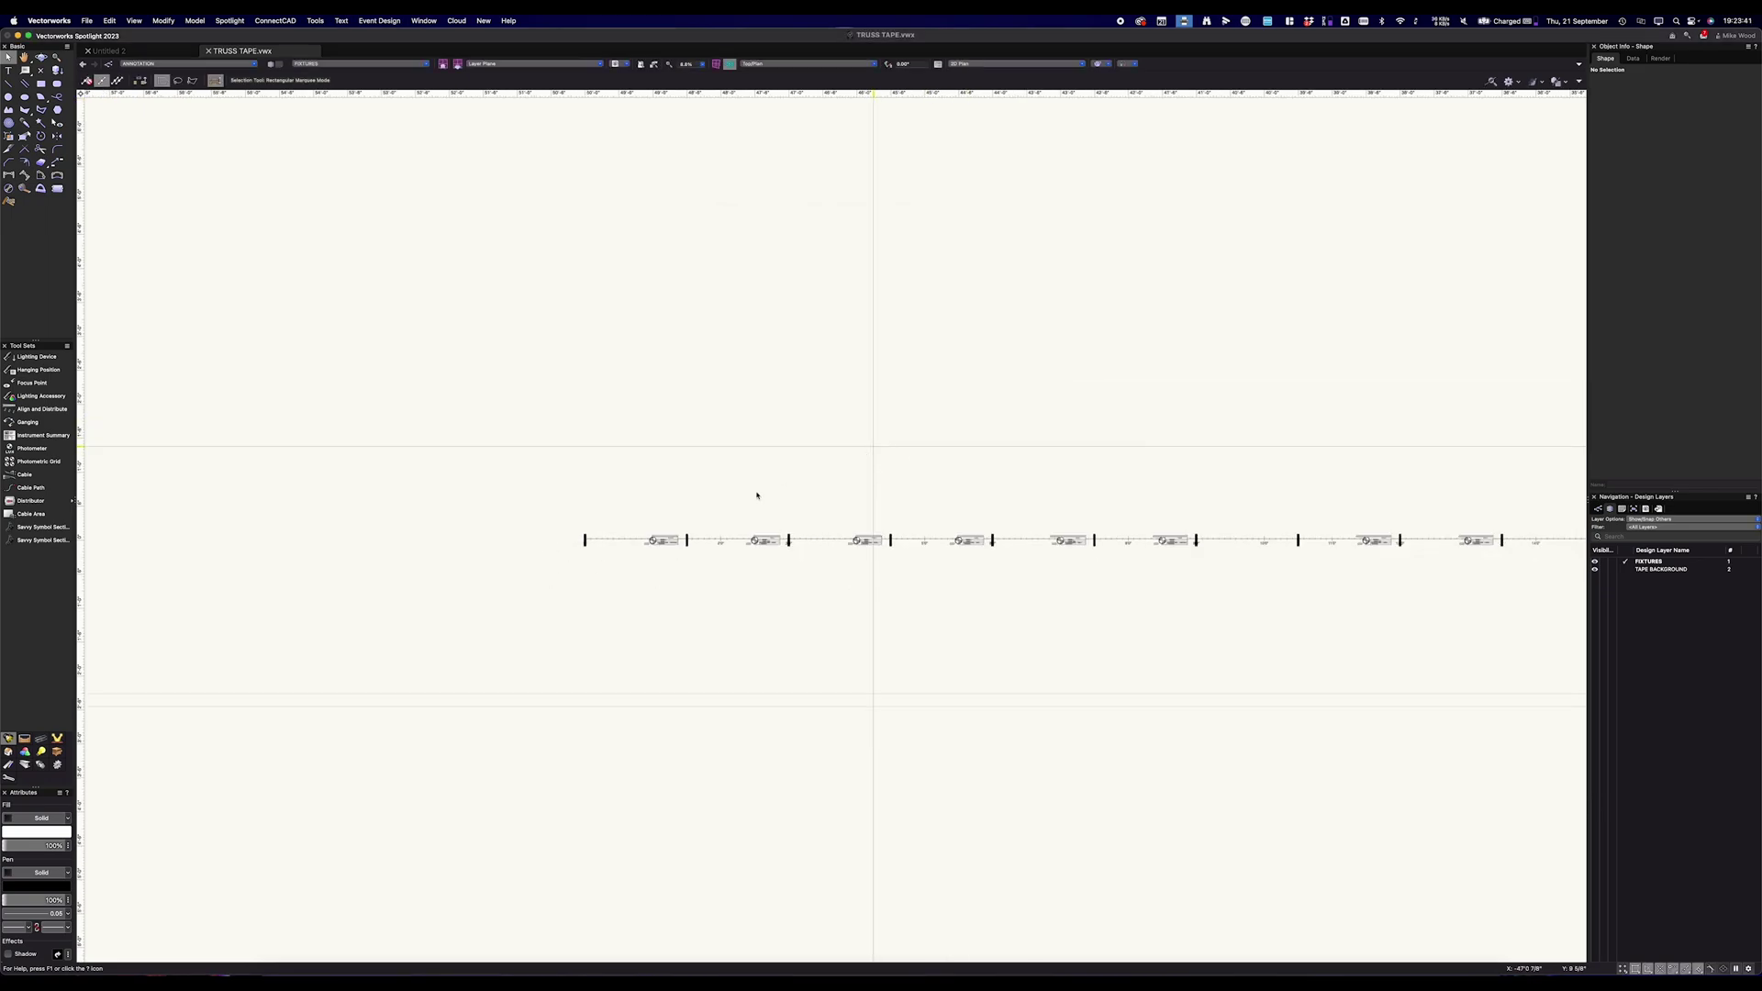
pyautogui.scroll(-3, 313, 633)
pyautogui.moveTo(301, 630); pyautogui.dragTo(939, 568, button='middle')
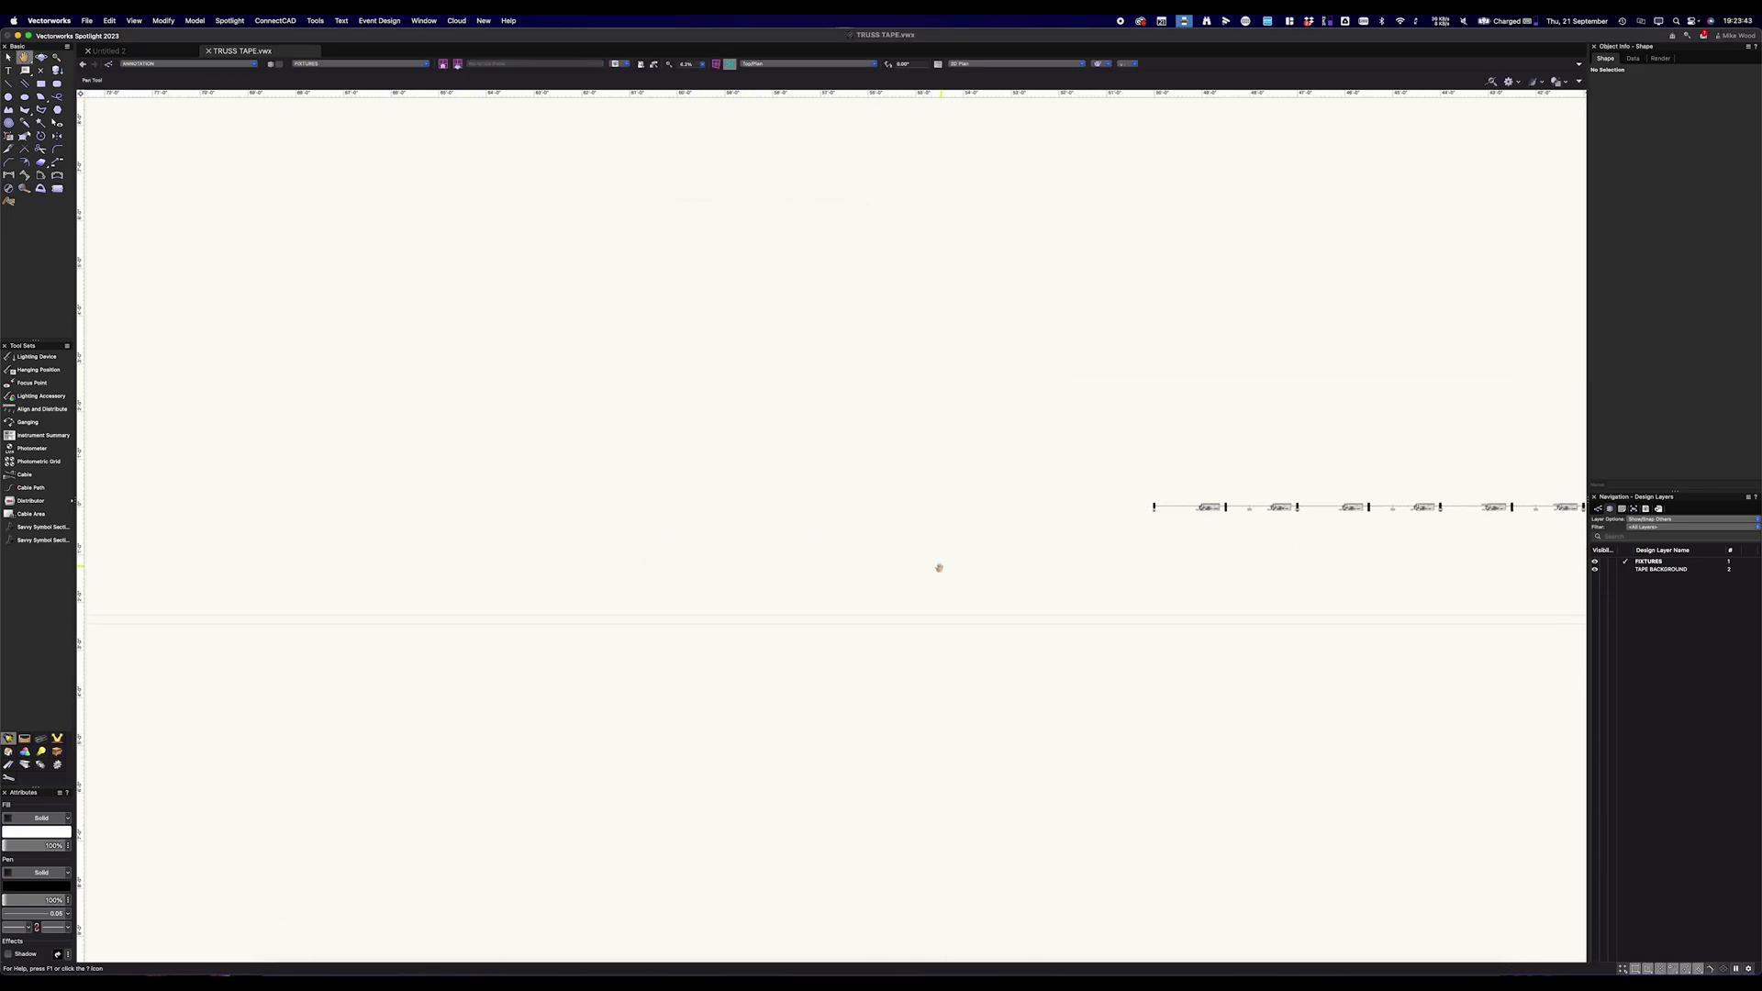
pyautogui.click(67, 20)
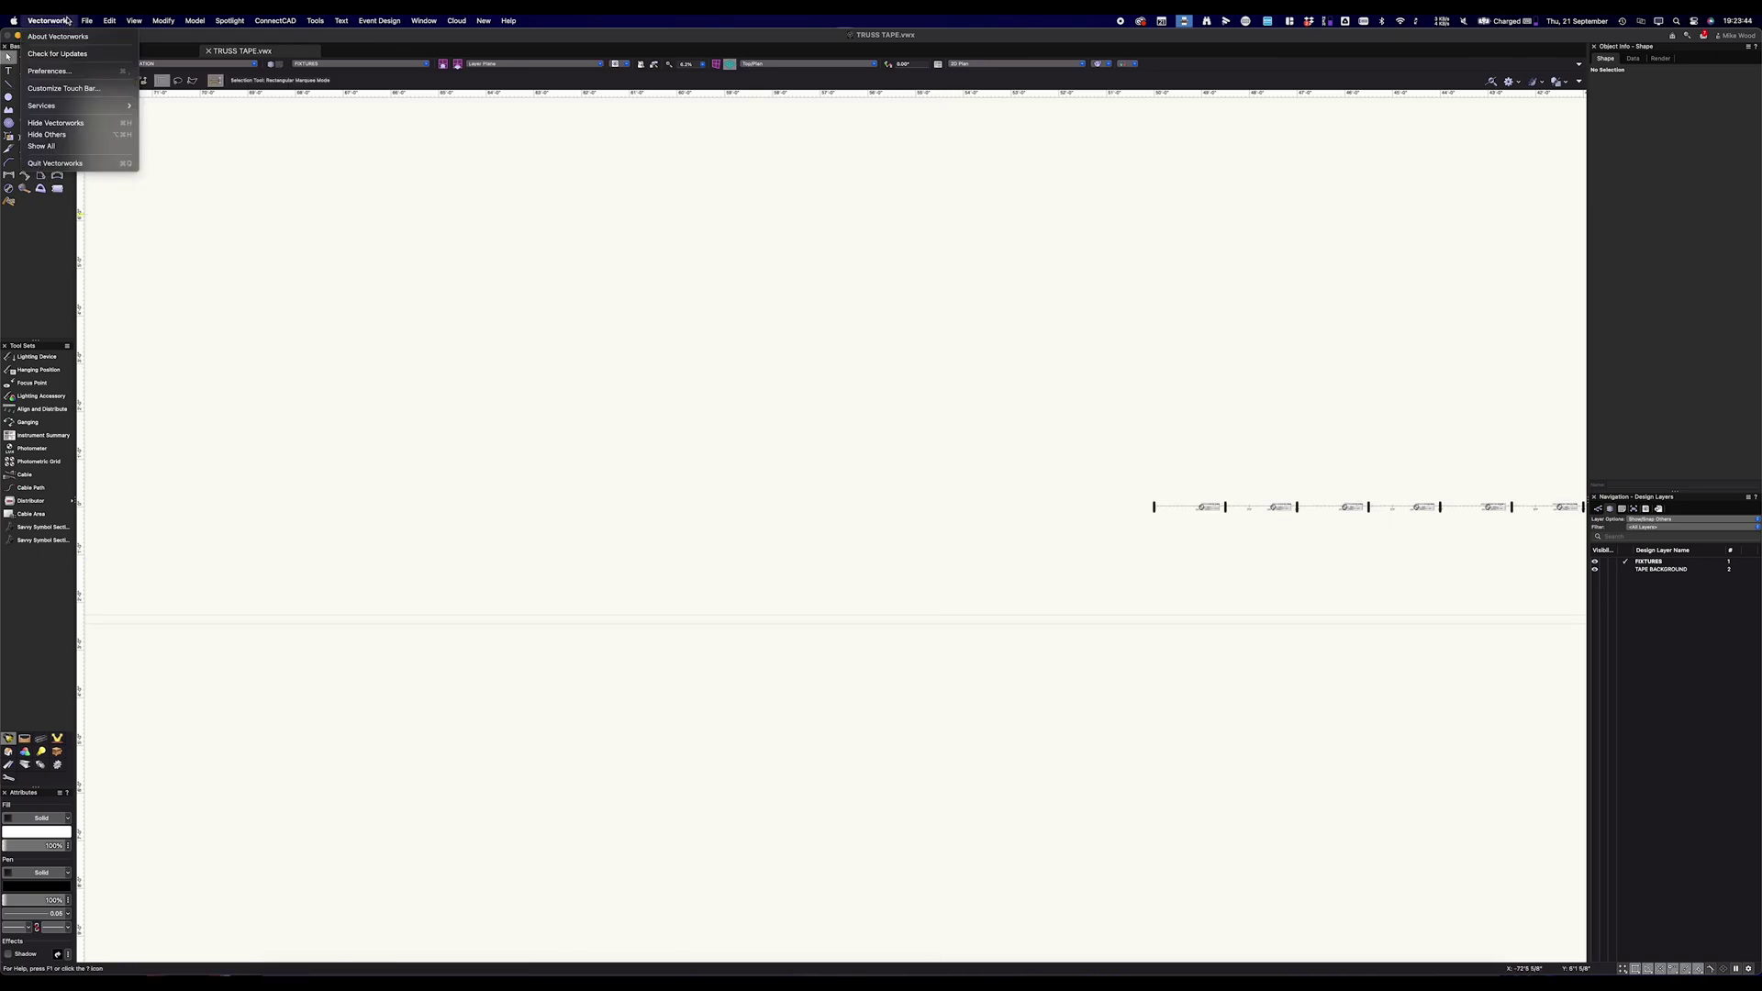
pyautogui.click(50, 144)
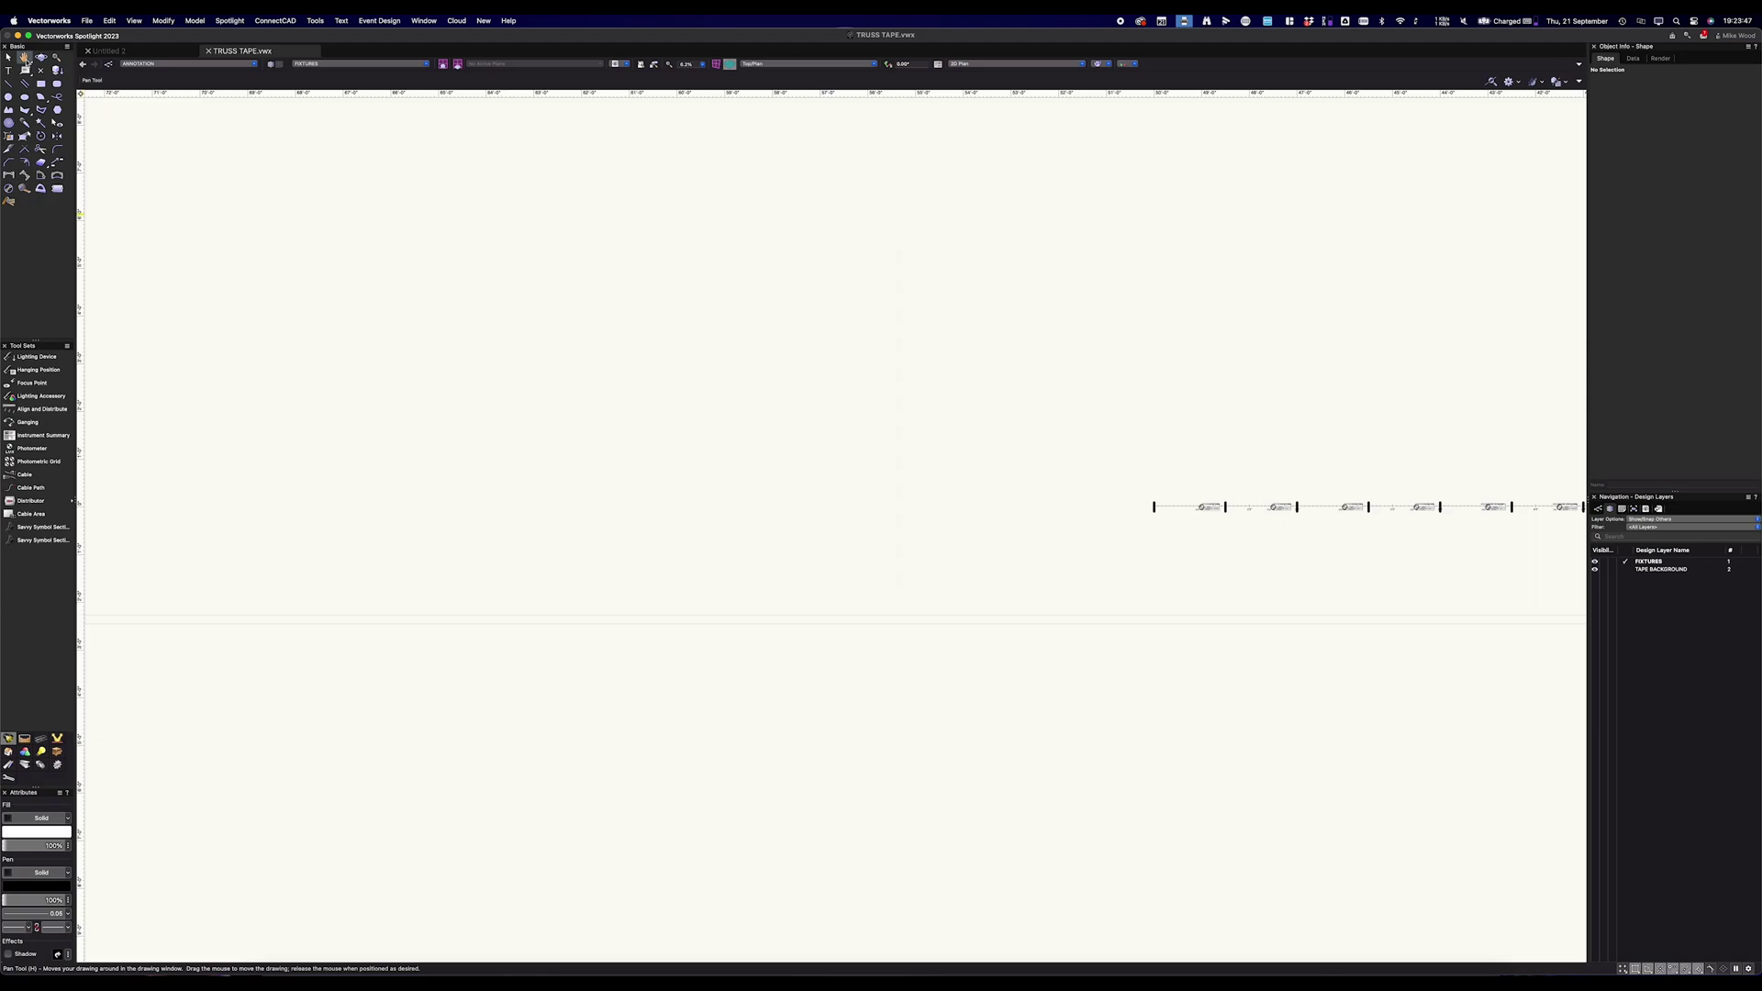
pyautogui.click(41, 72)
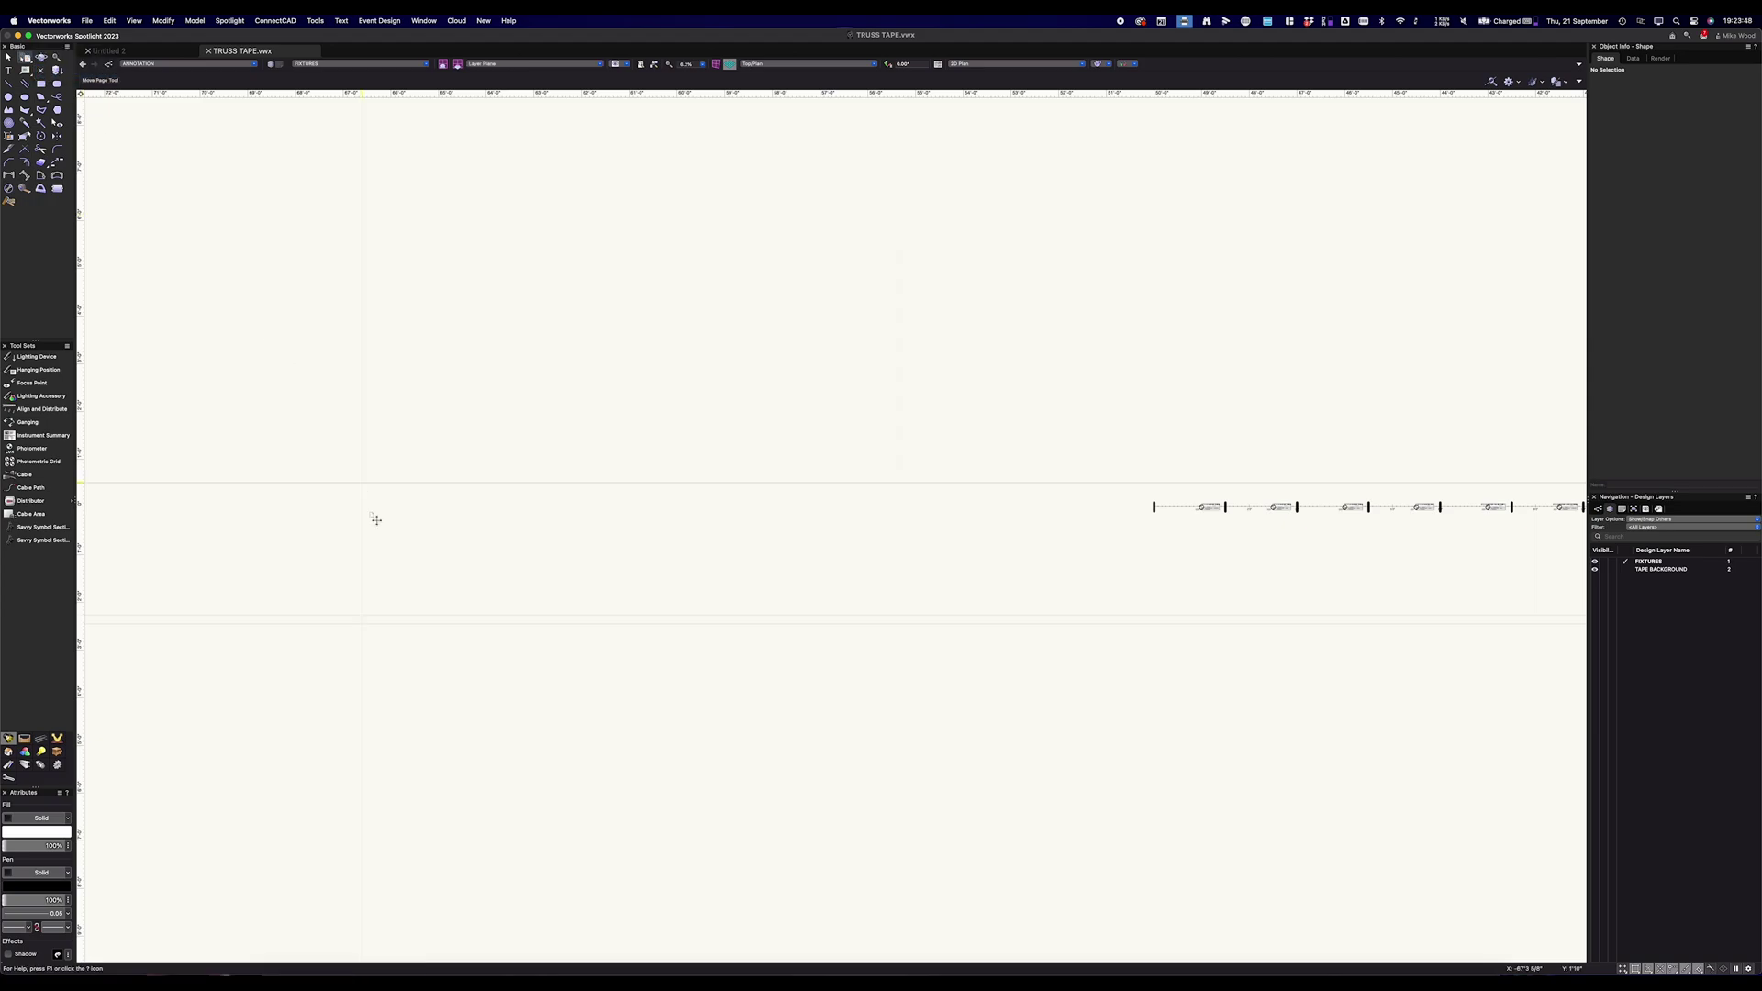
pyautogui.moveTo(532, 627); pyautogui.dragTo(1298, 586)
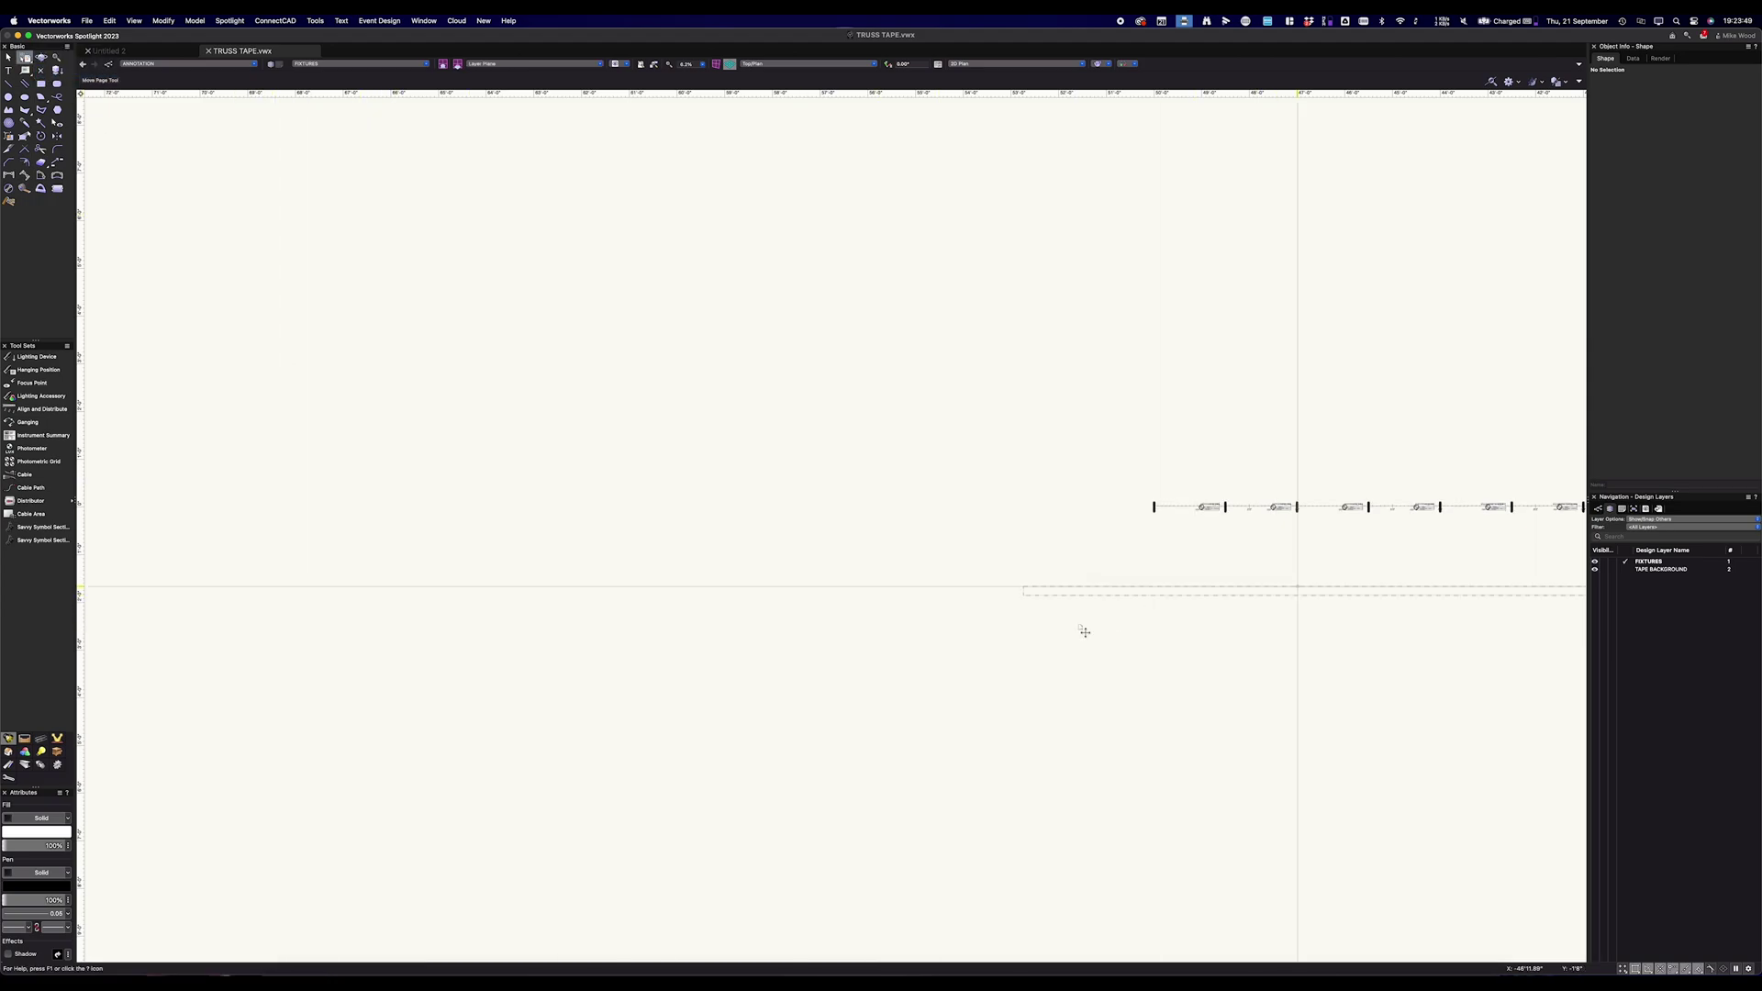
pyautogui.moveTo(1024, 590); pyautogui.dragTo(1057, 529)
# - Shift the page boundary down so its lower corner meets the lower end of the tape's 0" line
pyautogui.scroll(4, 1165, 502)
pyautogui.scroll(3, 1165, 503)
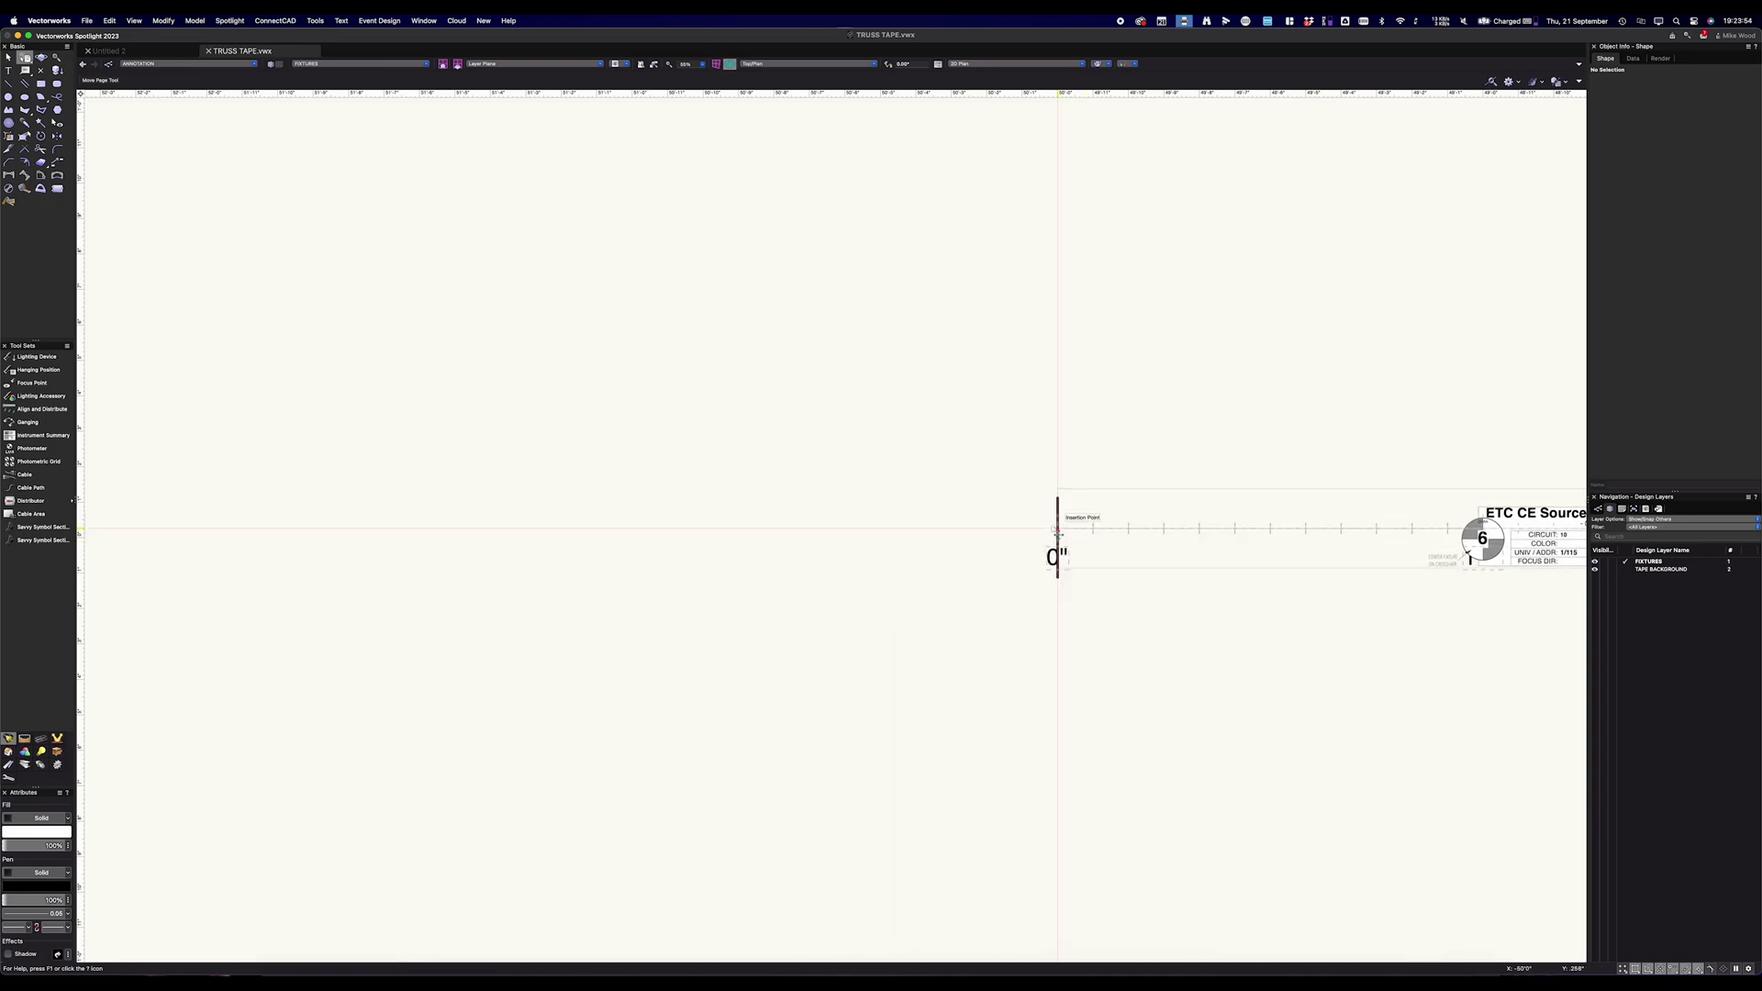
pyautogui.scroll(6, 1058, 533)
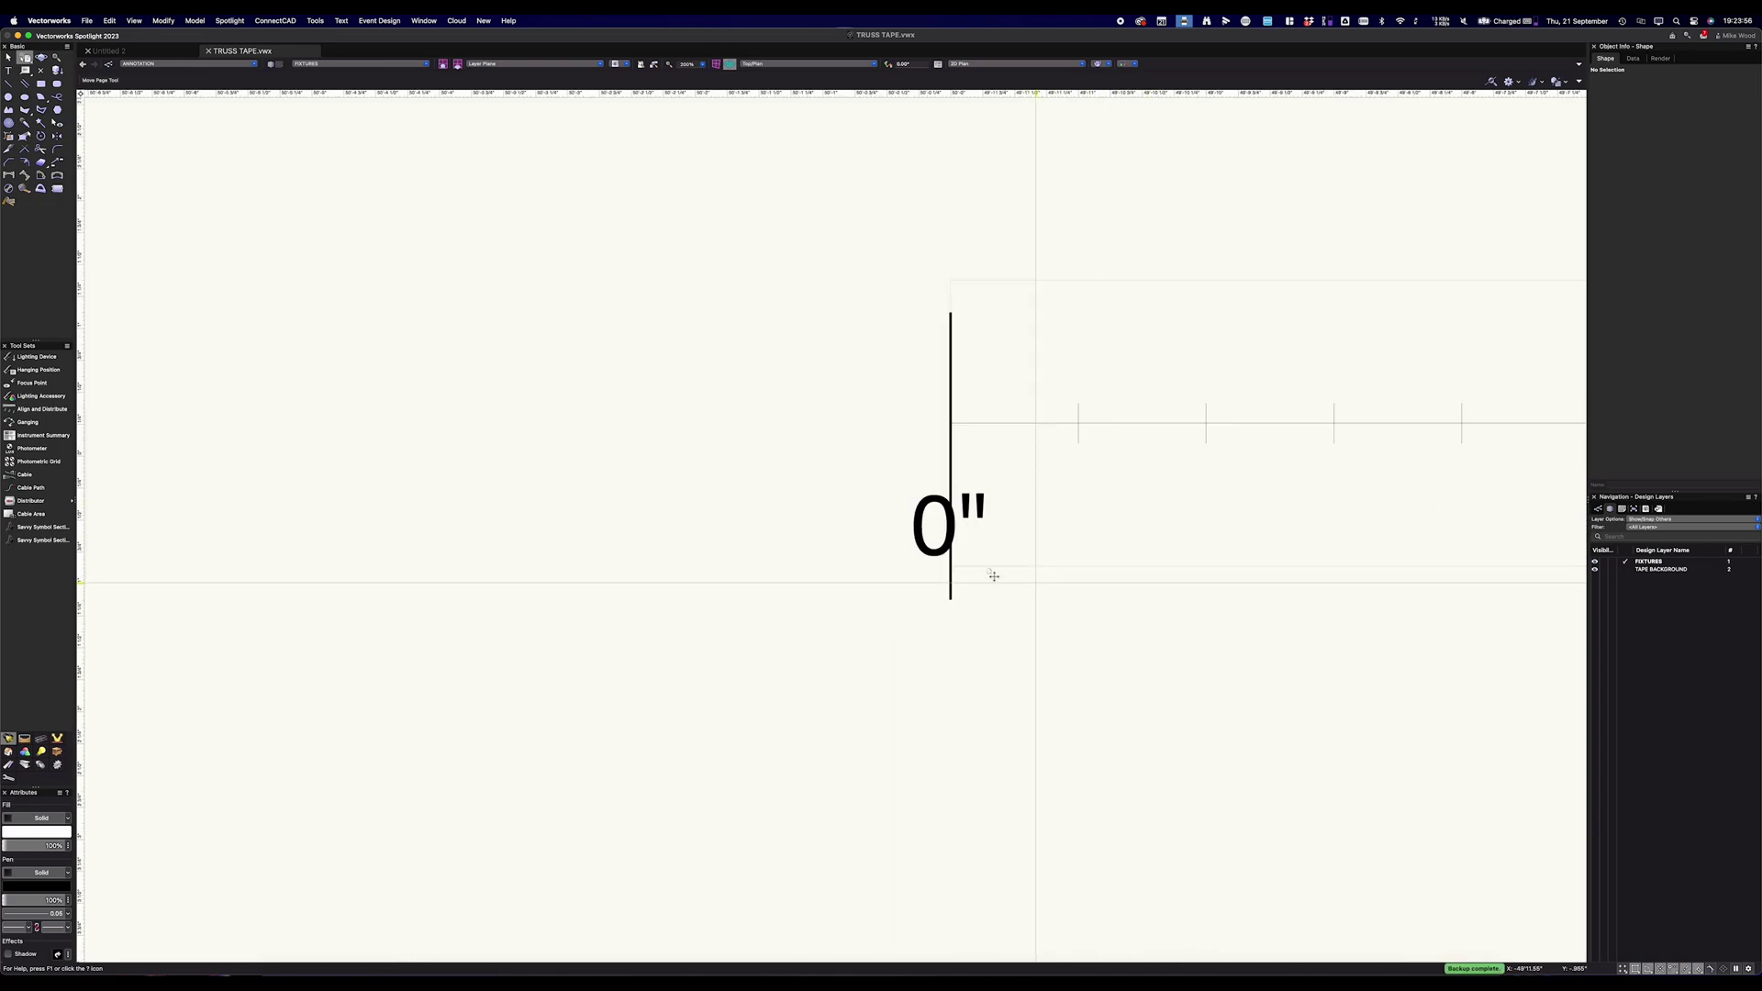
pyautogui.moveTo(994, 575); pyautogui.dragTo(955, 599)
# - Examine the tape from the 0" mark to the 21'0" mark to check how the hang cards sit within the page boundary
pyautogui.scroll(-5, 1003, 637)
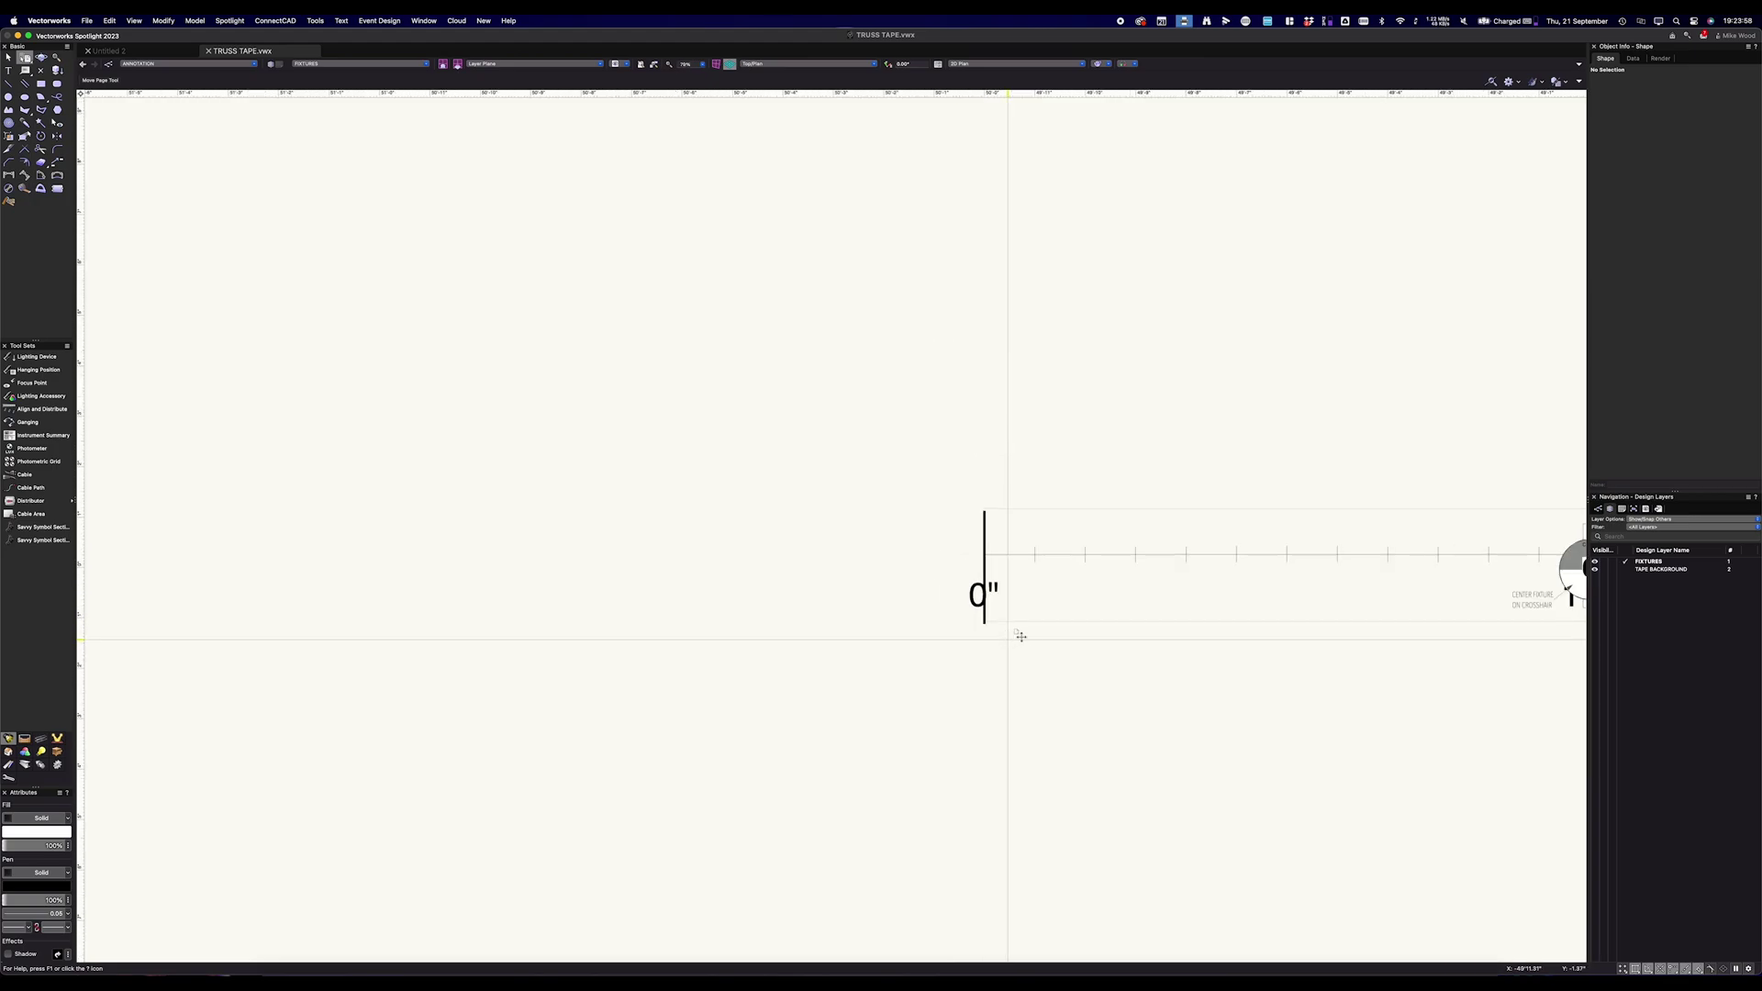
pyautogui.scroll(-3, 1020, 636)
pyautogui.moveTo(1267, 657); pyautogui.dragTo(641, 562)
pyautogui.press('x')
pyautogui.scroll(-1, 800, 582)
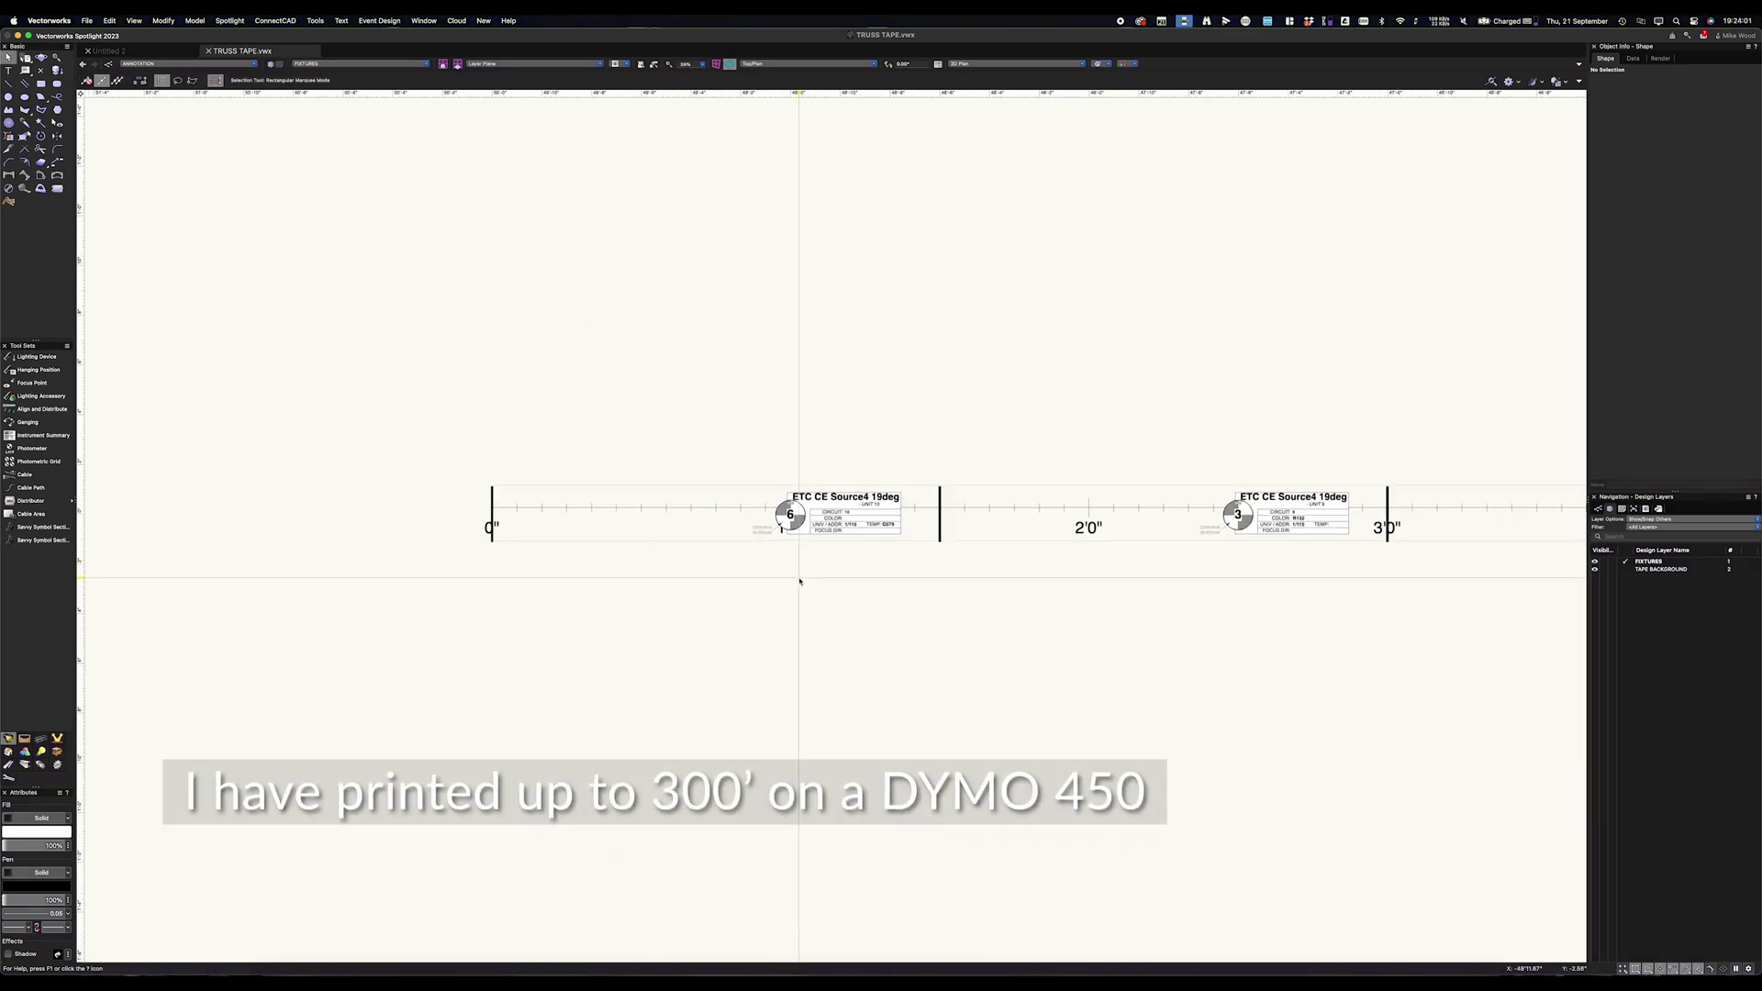
pyautogui.scroll(-2, 799, 582)
pyautogui.press('h')
pyautogui.moveTo(1105, 630); pyautogui.dragTo(775, 582)
pyautogui.moveTo(1208, 598); pyautogui.dragTo(781, 574)
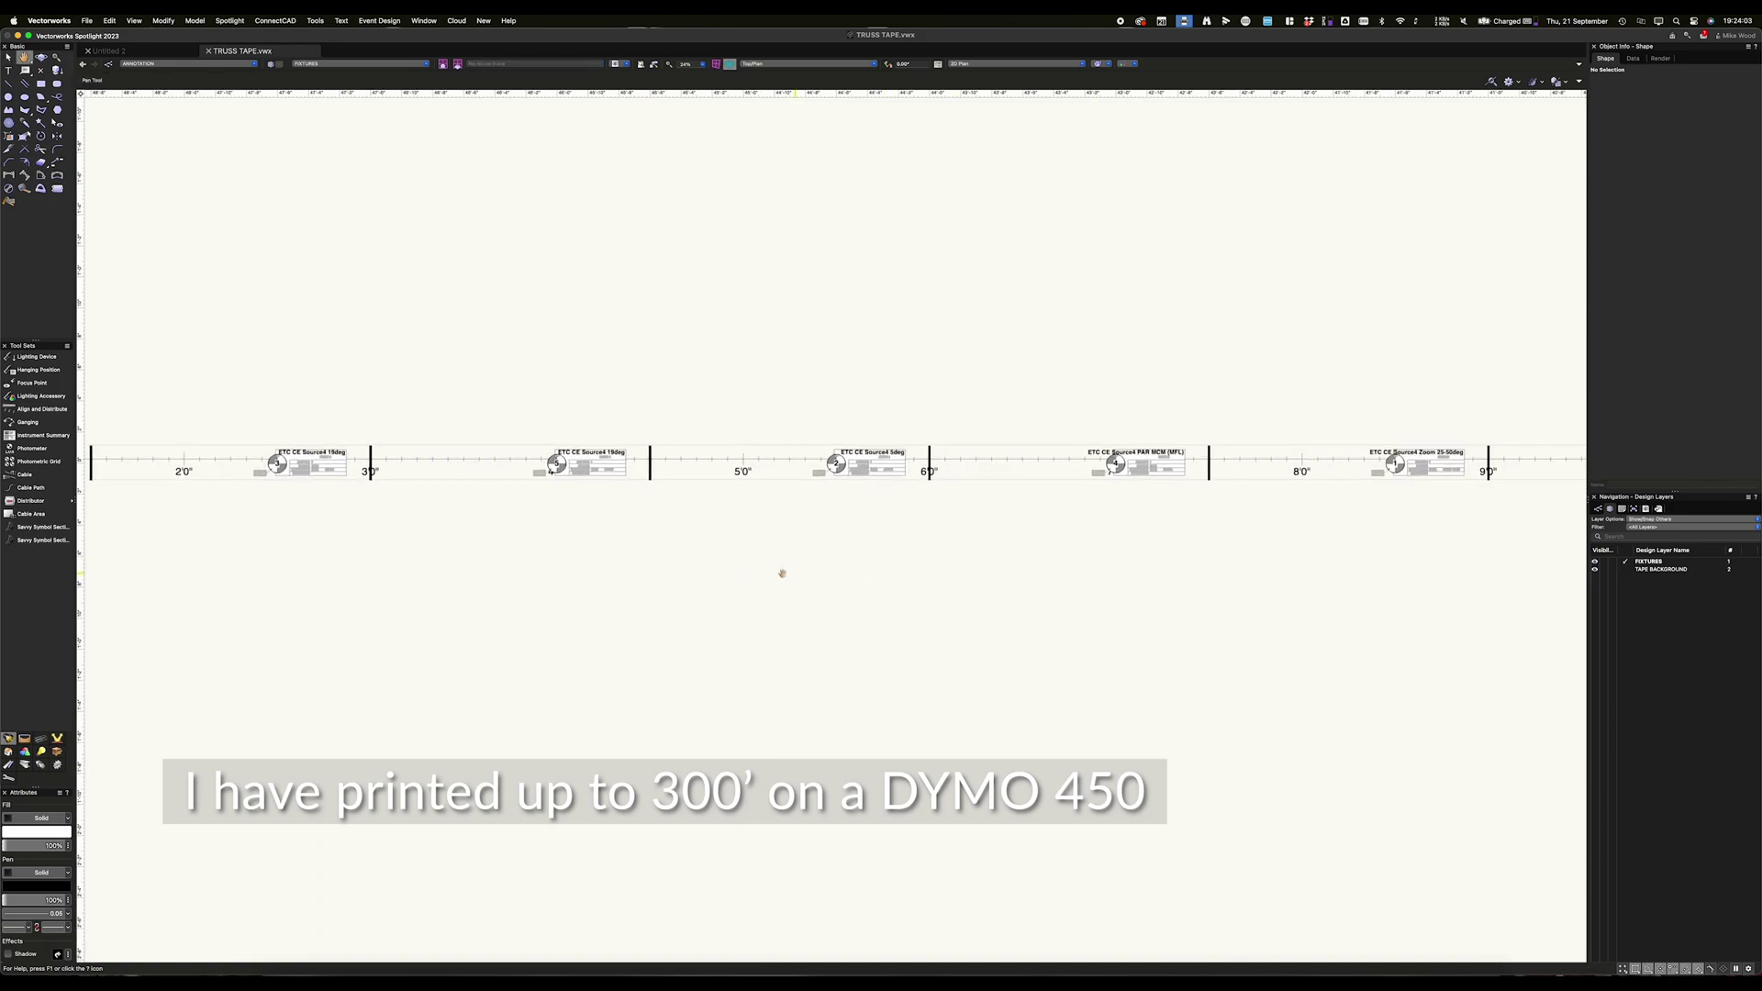
pyautogui.moveTo(1254, 590); pyautogui.dragTo(835, 569)
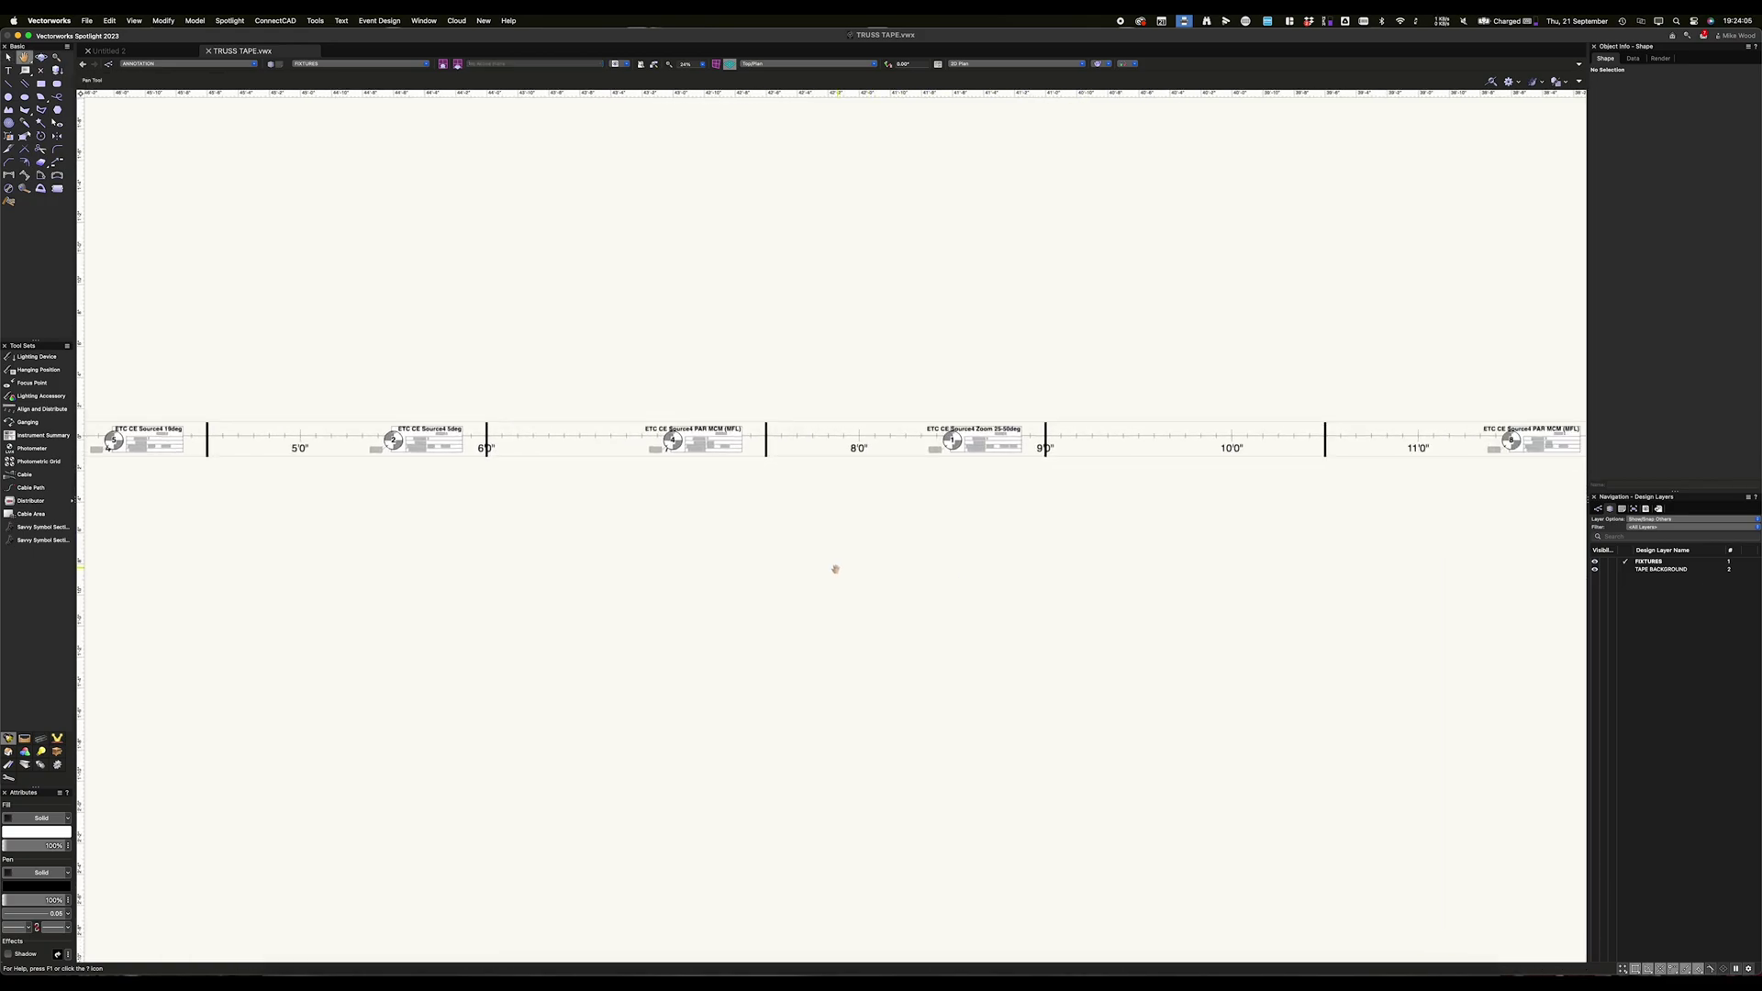
pyautogui.moveTo(1137, 578); pyautogui.dragTo(725, 559)
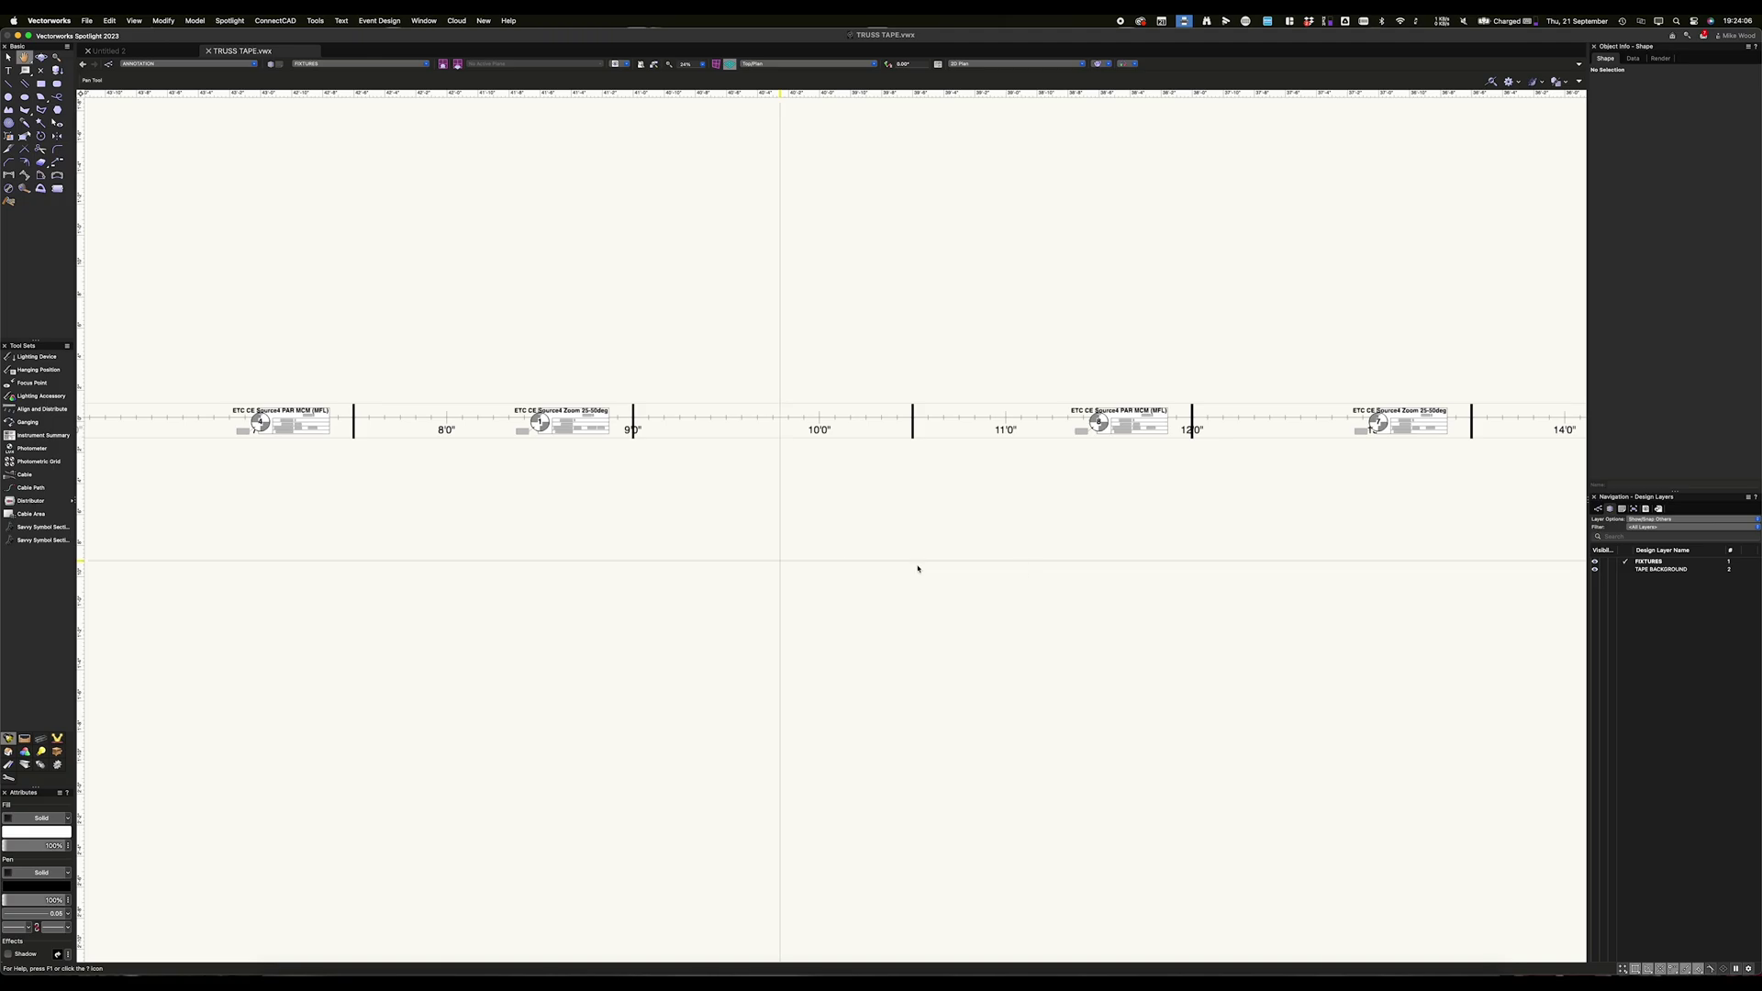
pyautogui.moveTo(1266, 578); pyautogui.dragTo(838, 554)
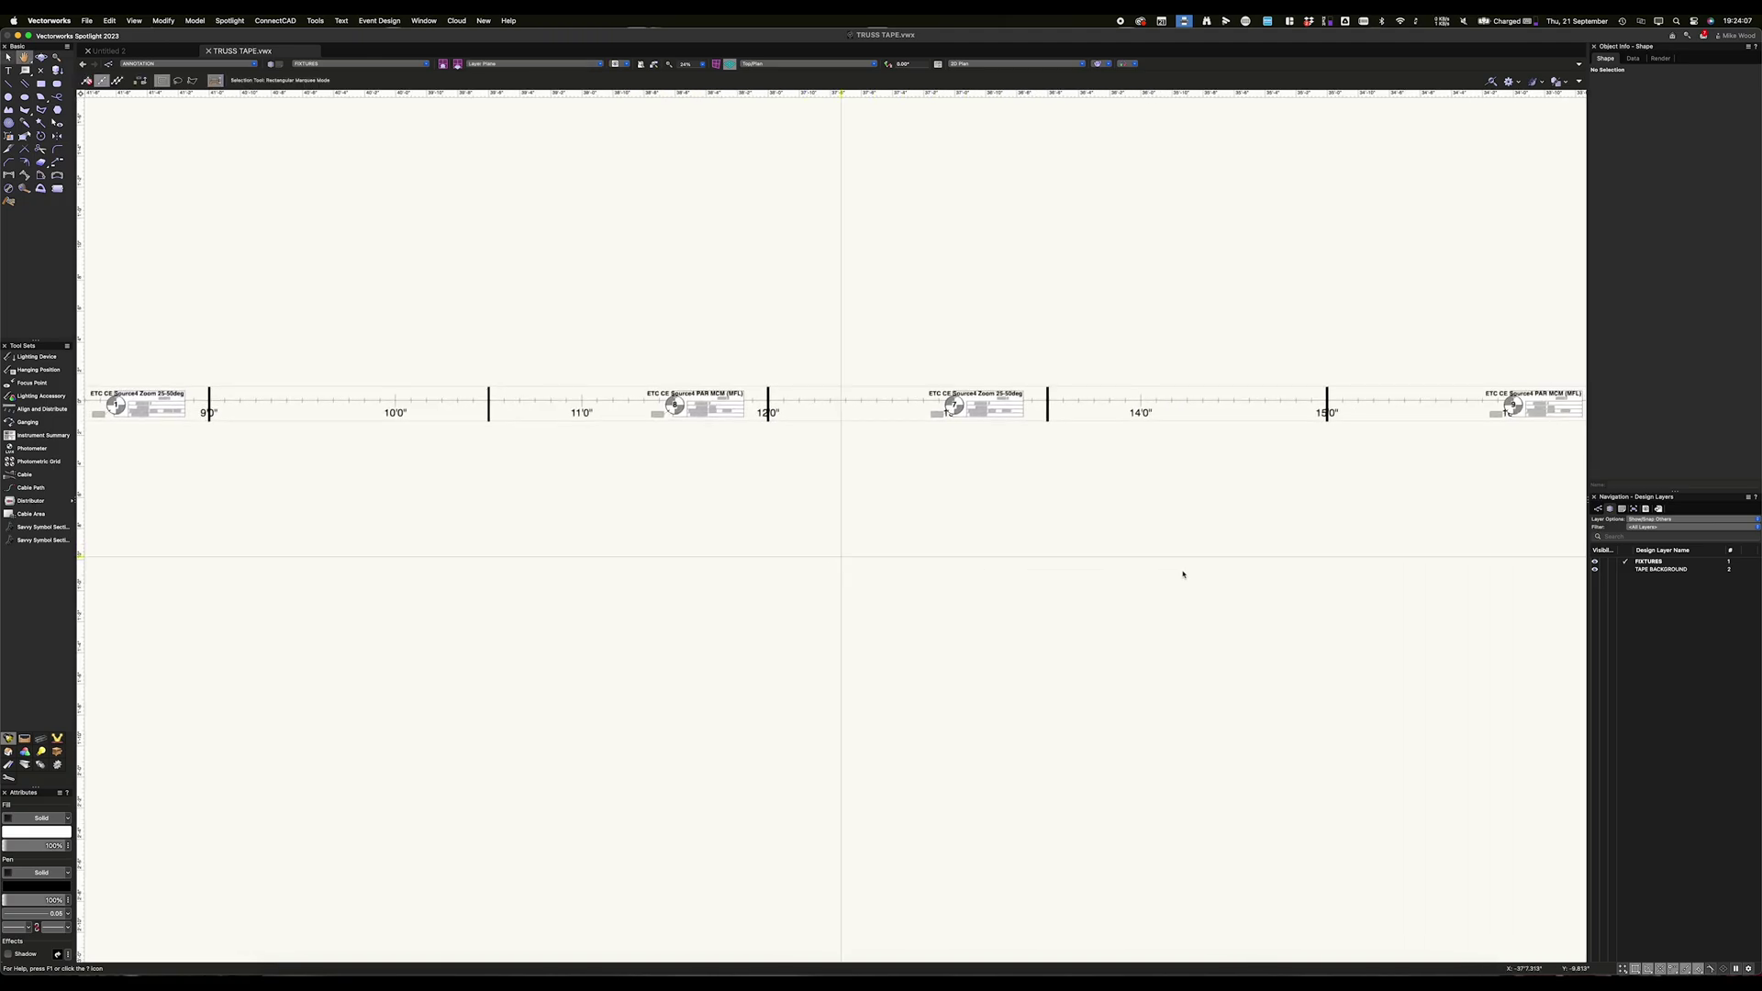
pyautogui.moveTo(1182, 574); pyautogui.dragTo(798, 538)
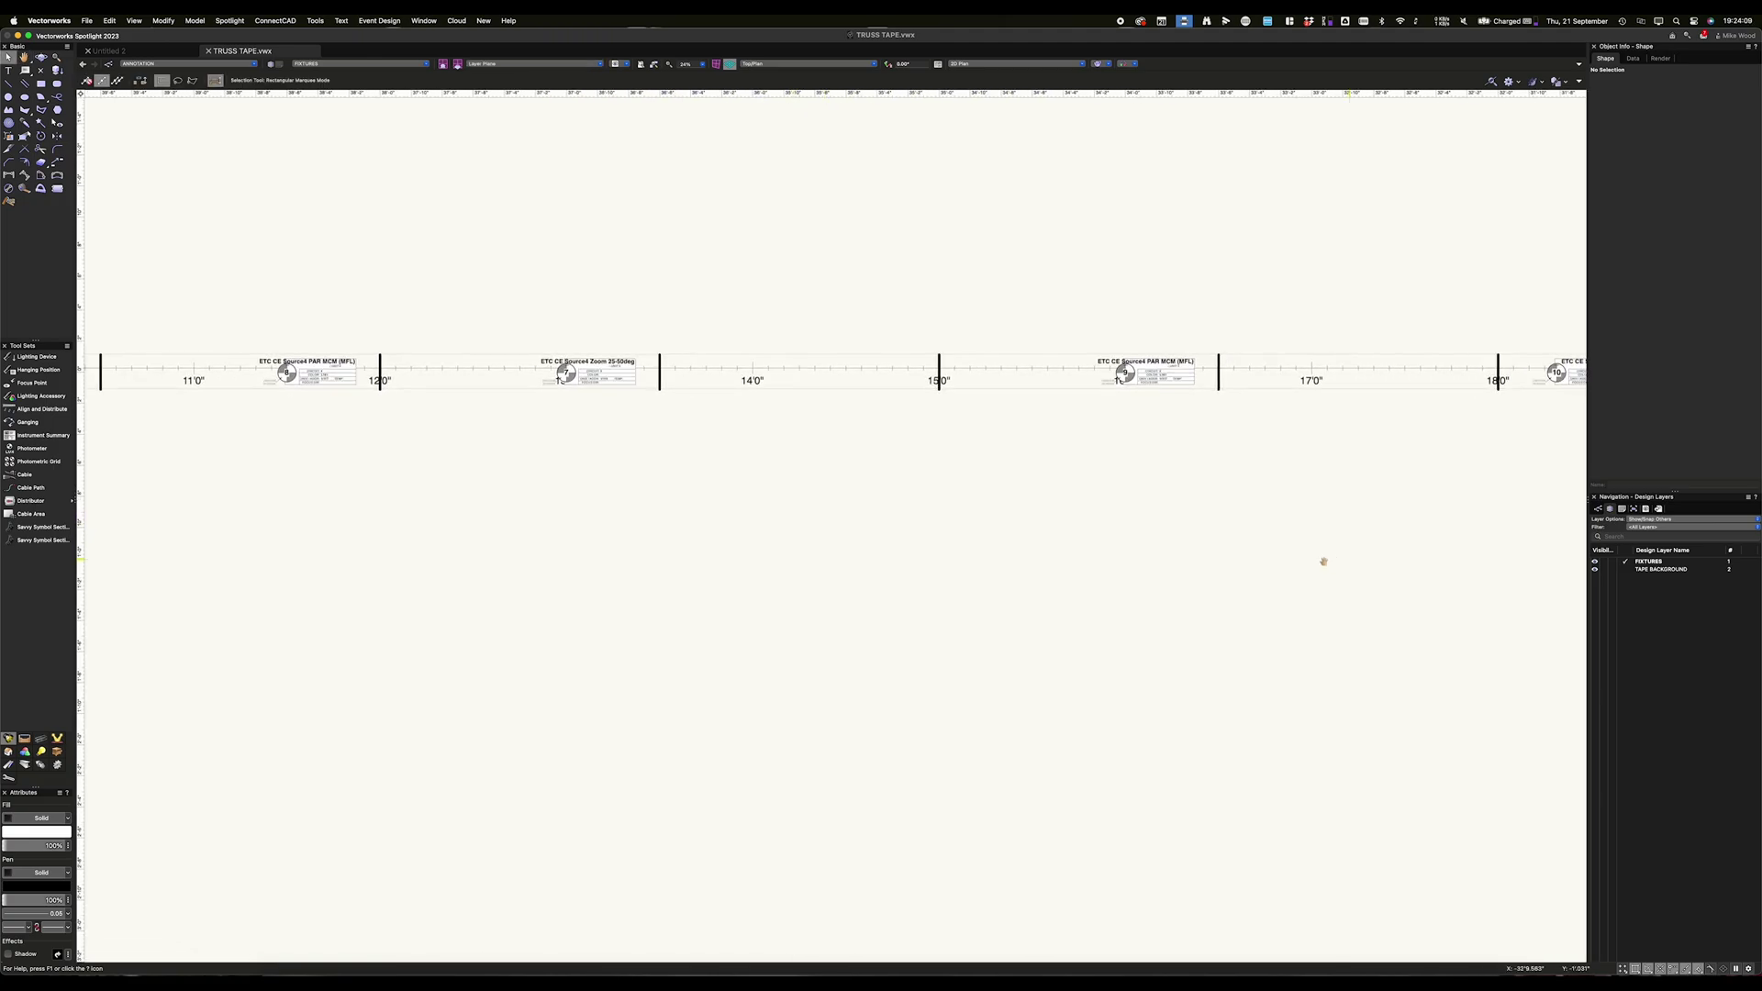
pyautogui.moveTo(1323, 562); pyautogui.dragTo(871, 560)
pyautogui.moveTo(1291, 559); pyautogui.dragTo(1175, 554)
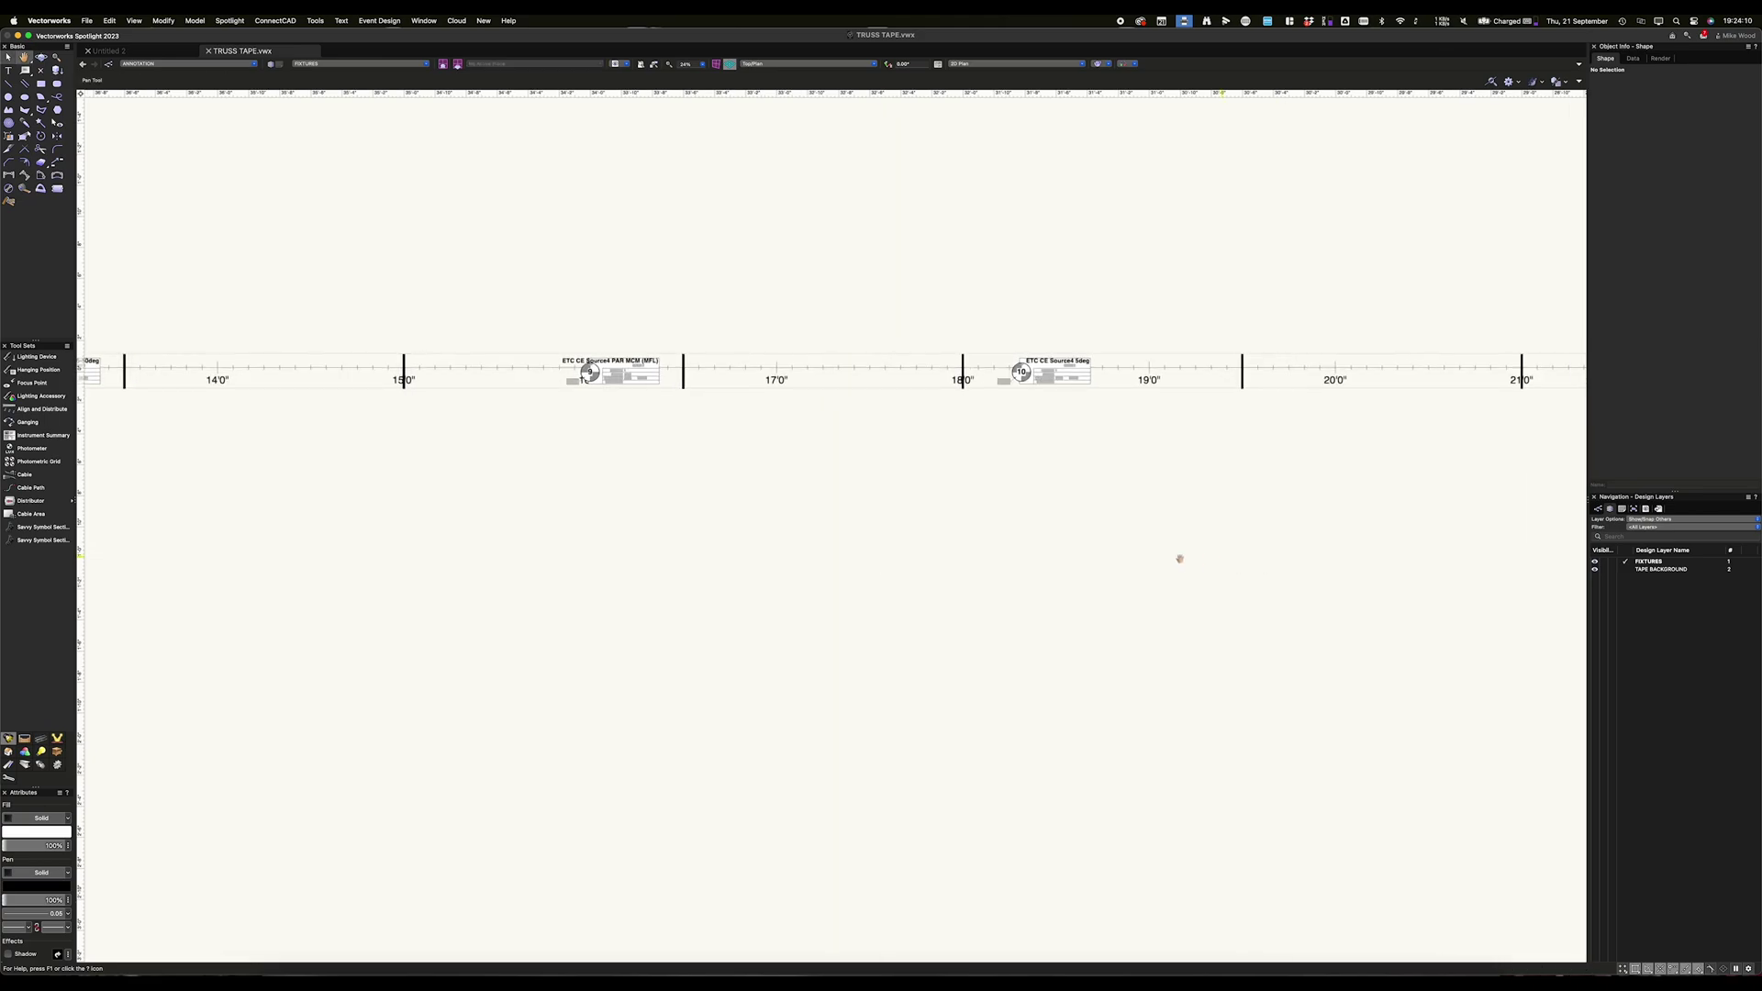